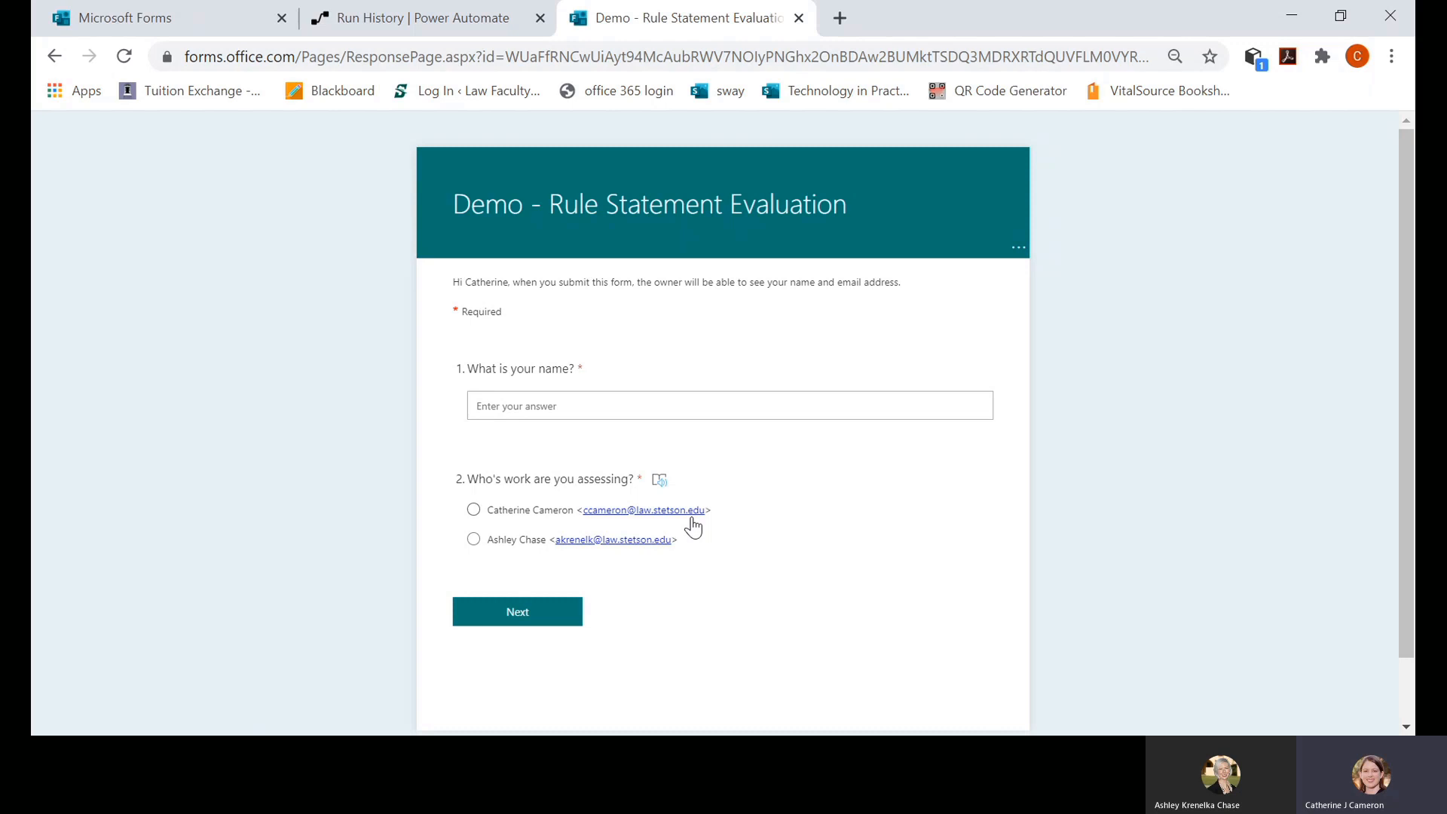
- Enter "test" as the name, choose the second person as the one assessed, and preview the Rule Assessment page before returning
click(645, 415)
text(test)
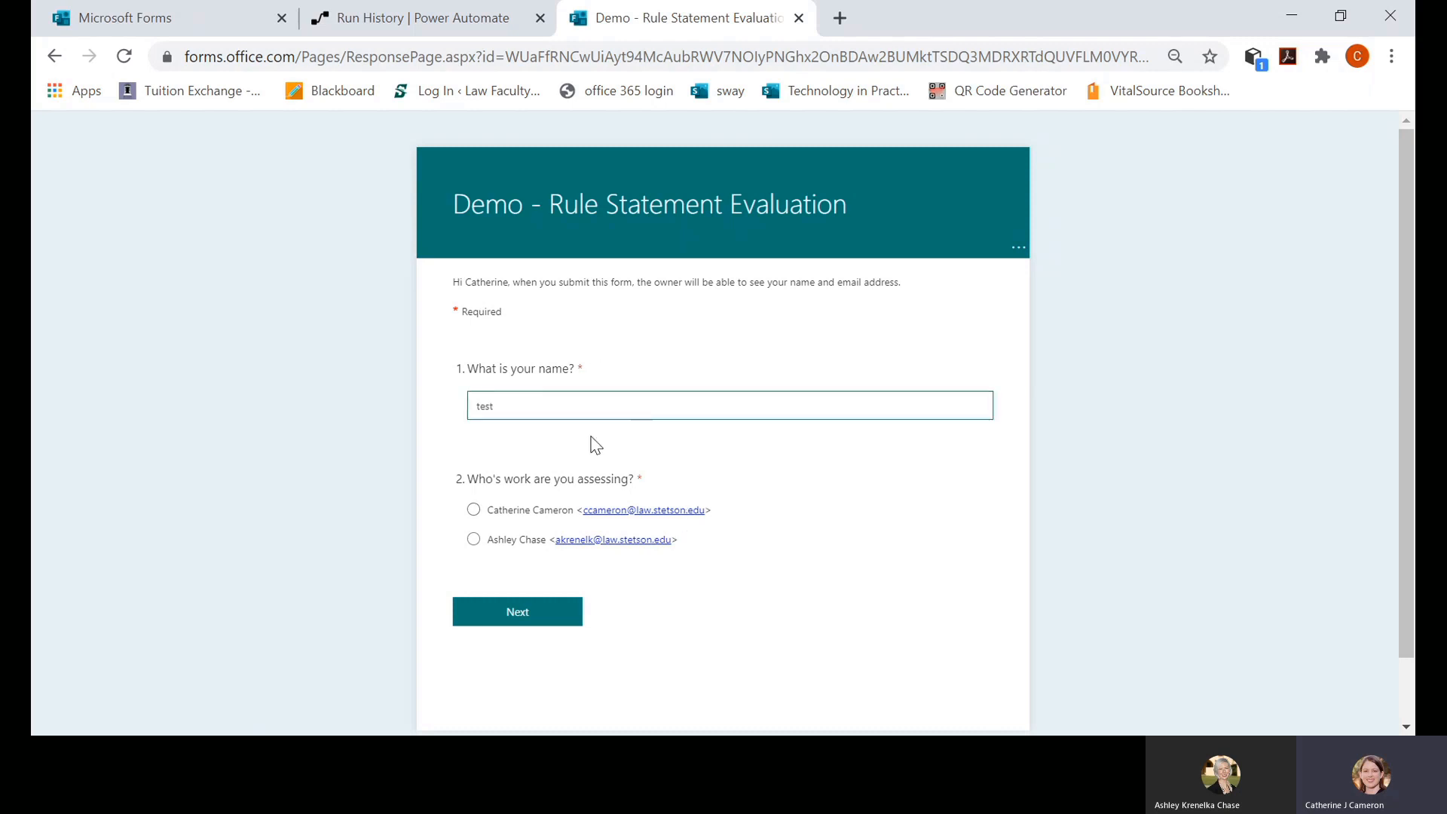
click(474, 540)
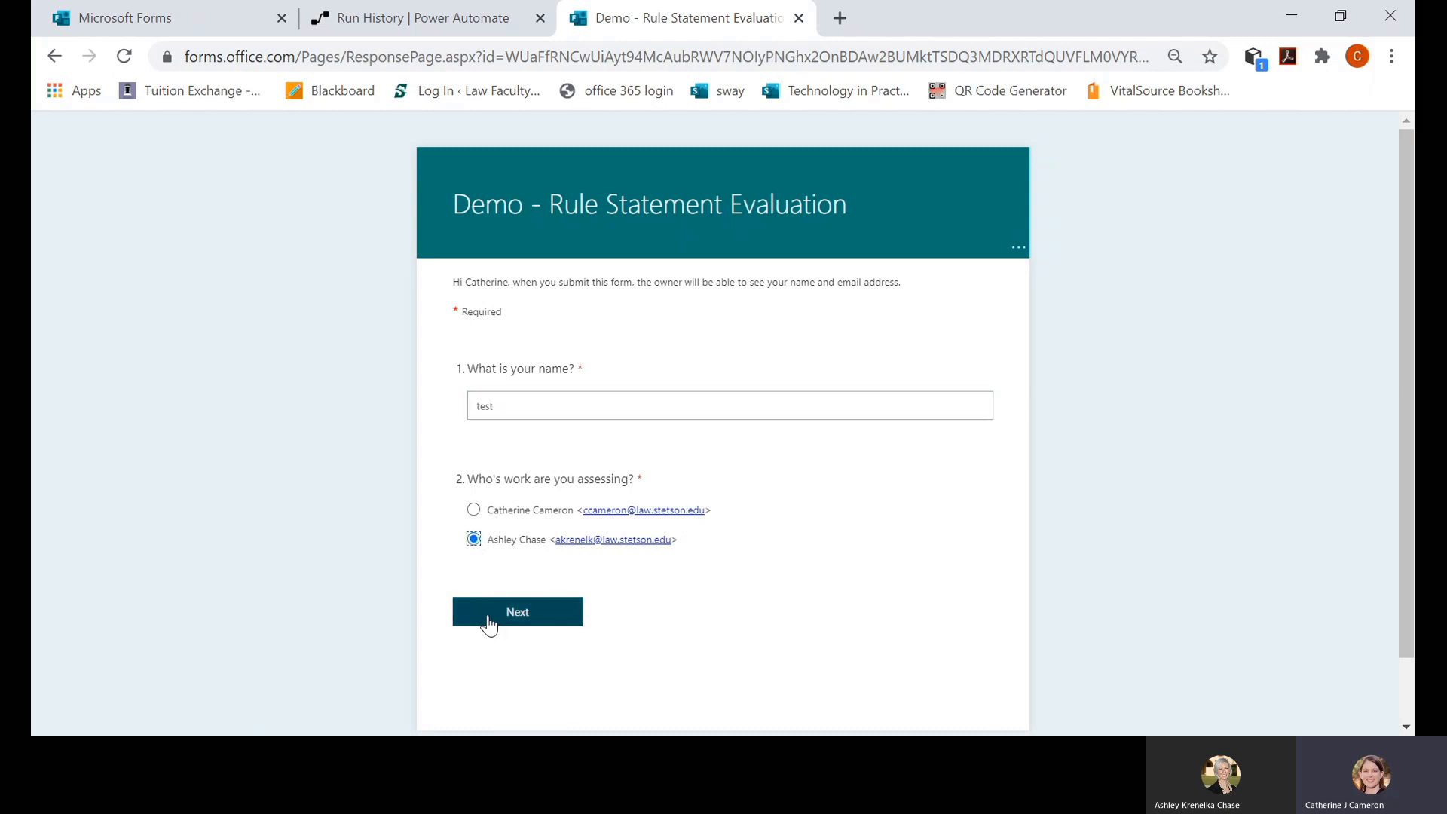
click(486, 623)
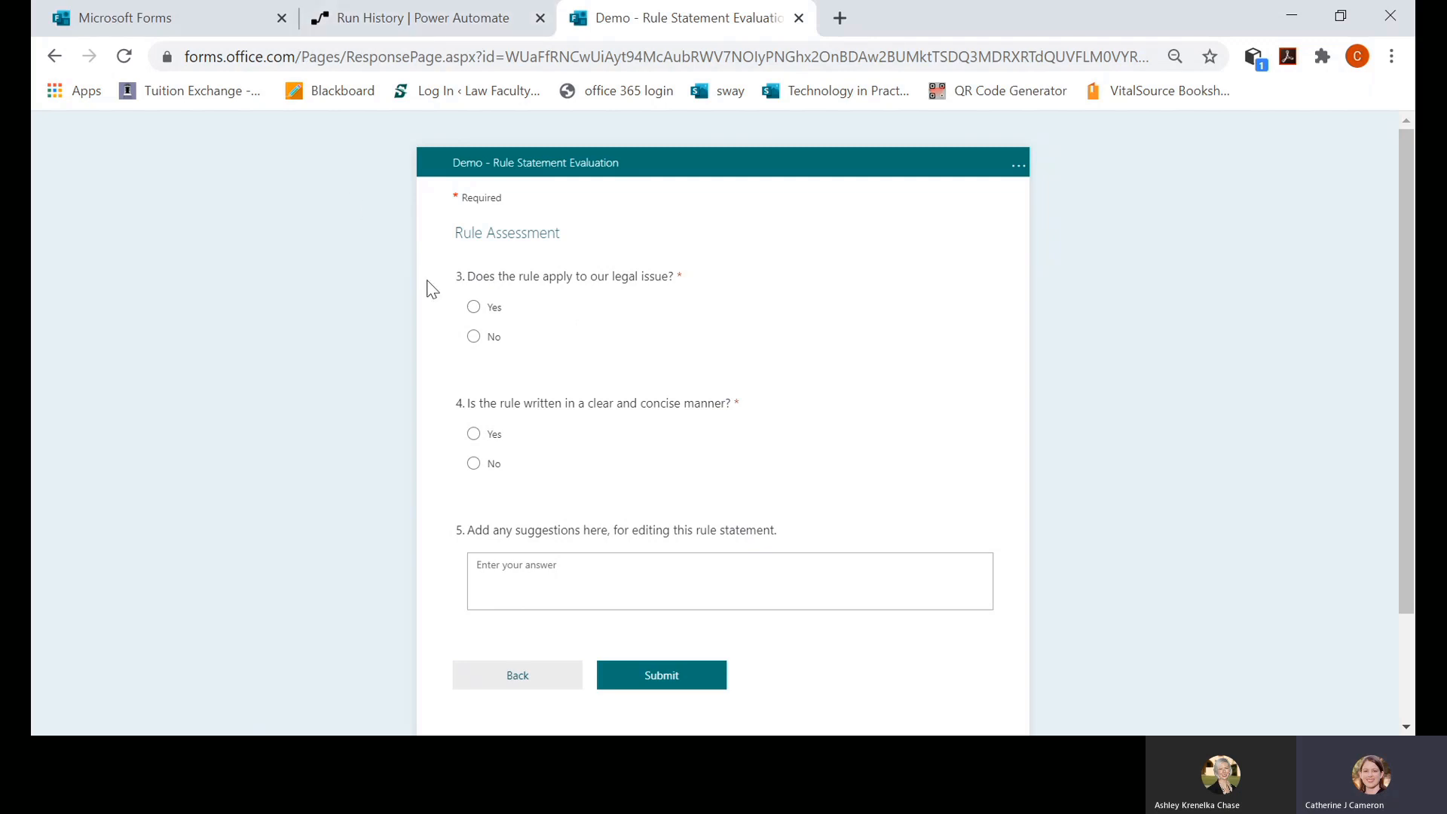
click(479, 680)
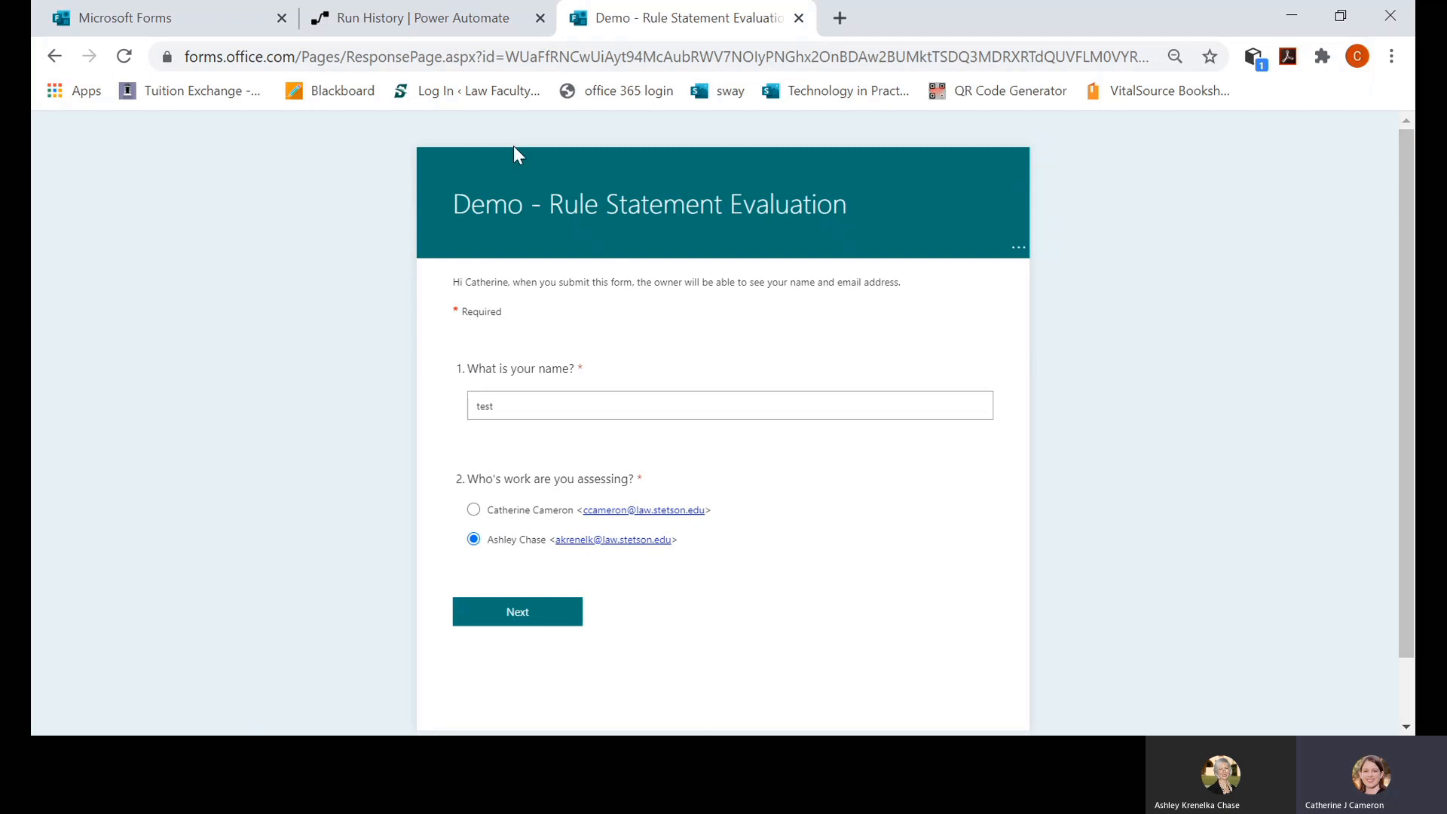
- Switch to Power Automate and start a blank automated flow named "Demo - Rule Assessment"
click(439, 30)
click(108, 220)
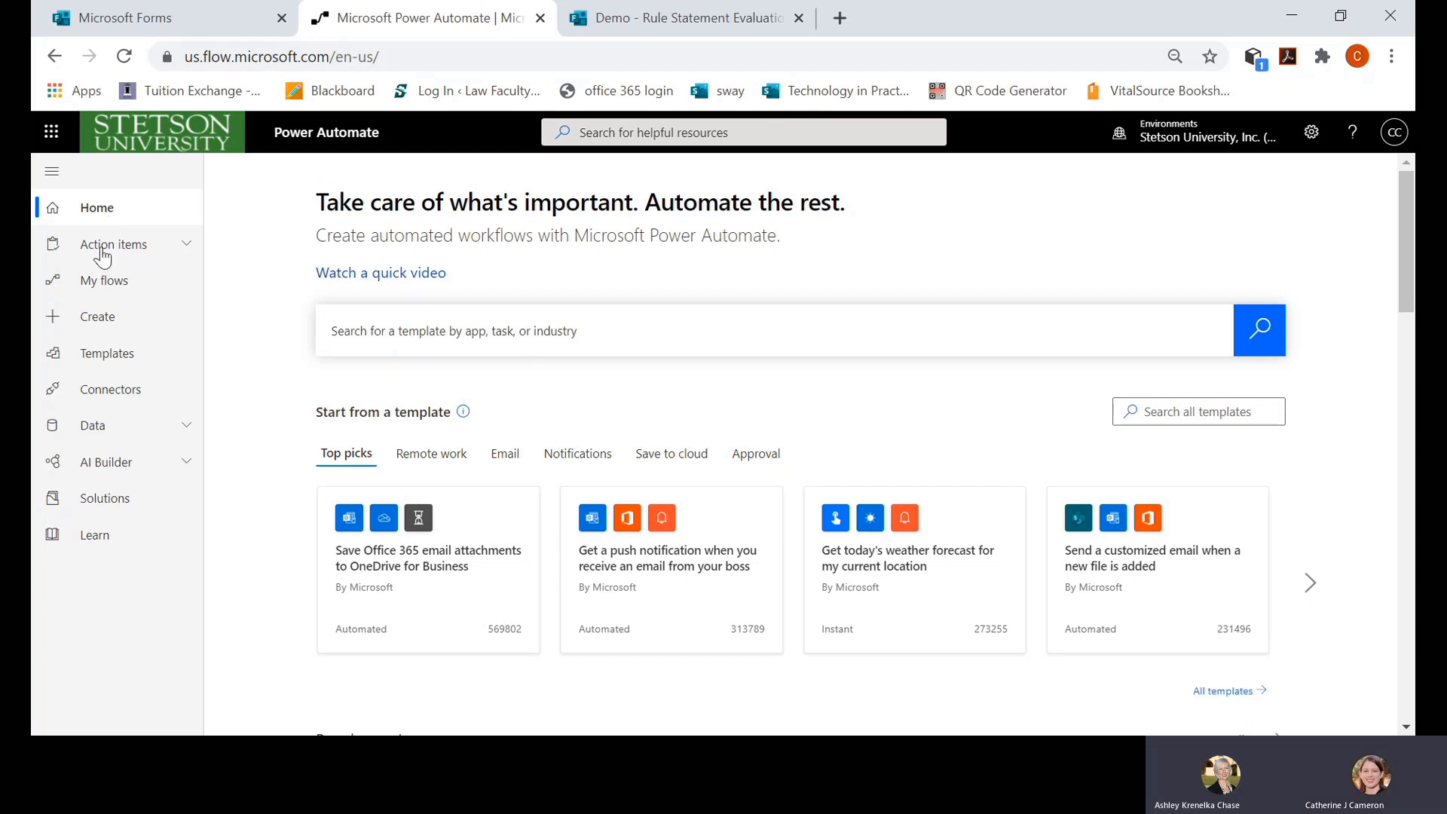
click(85, 331)
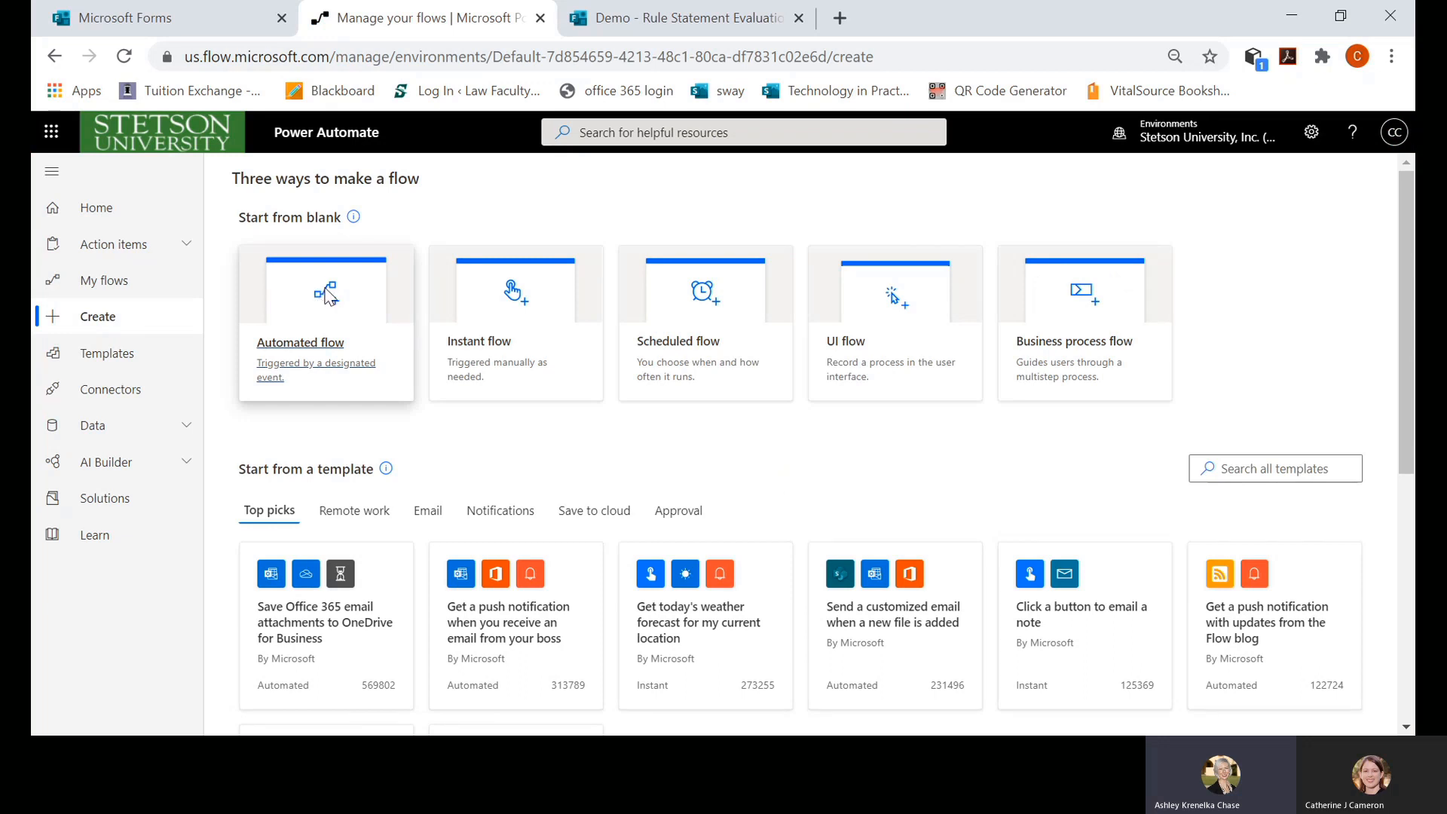
click(326, 297)
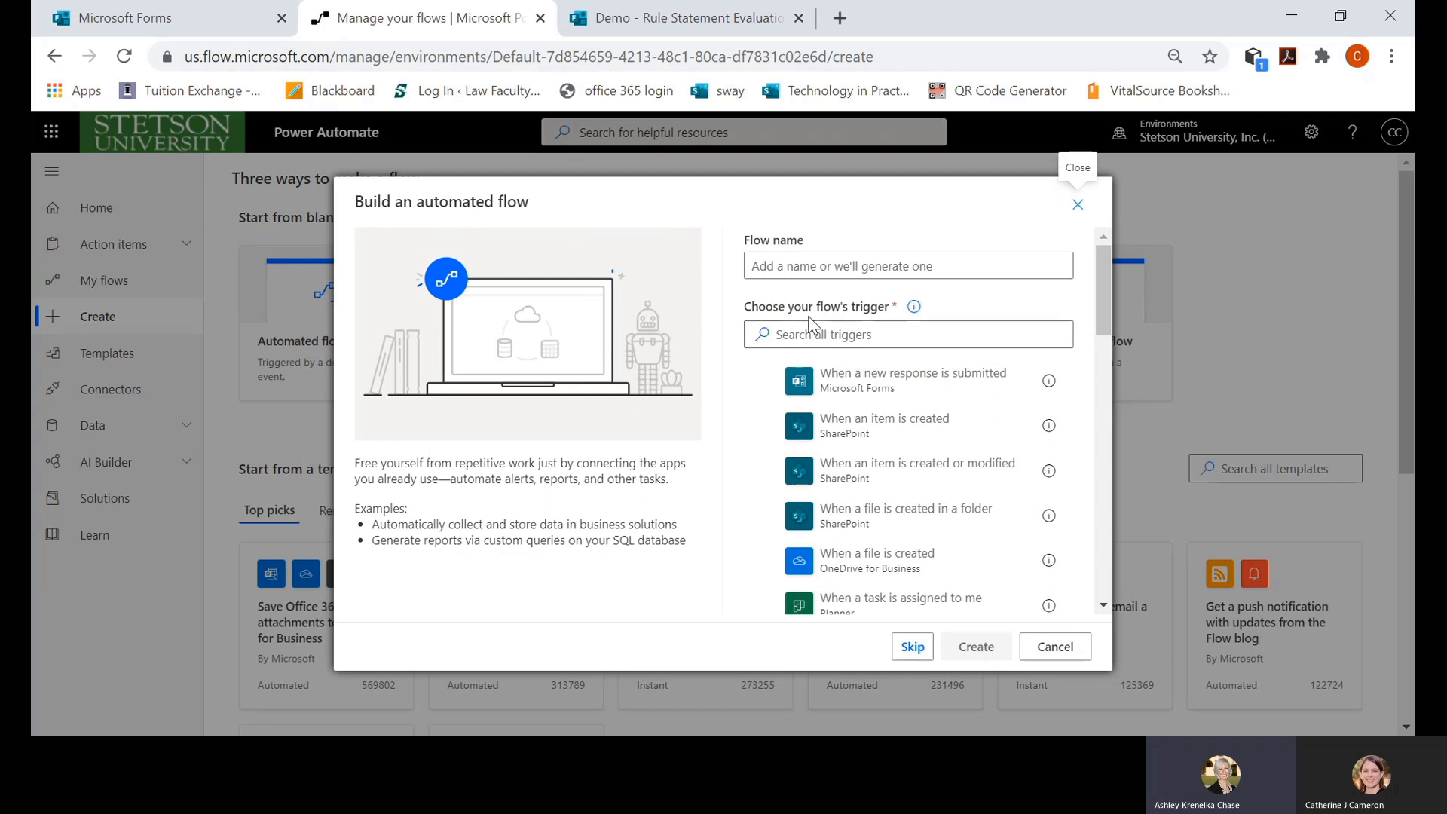
click(799, 269)
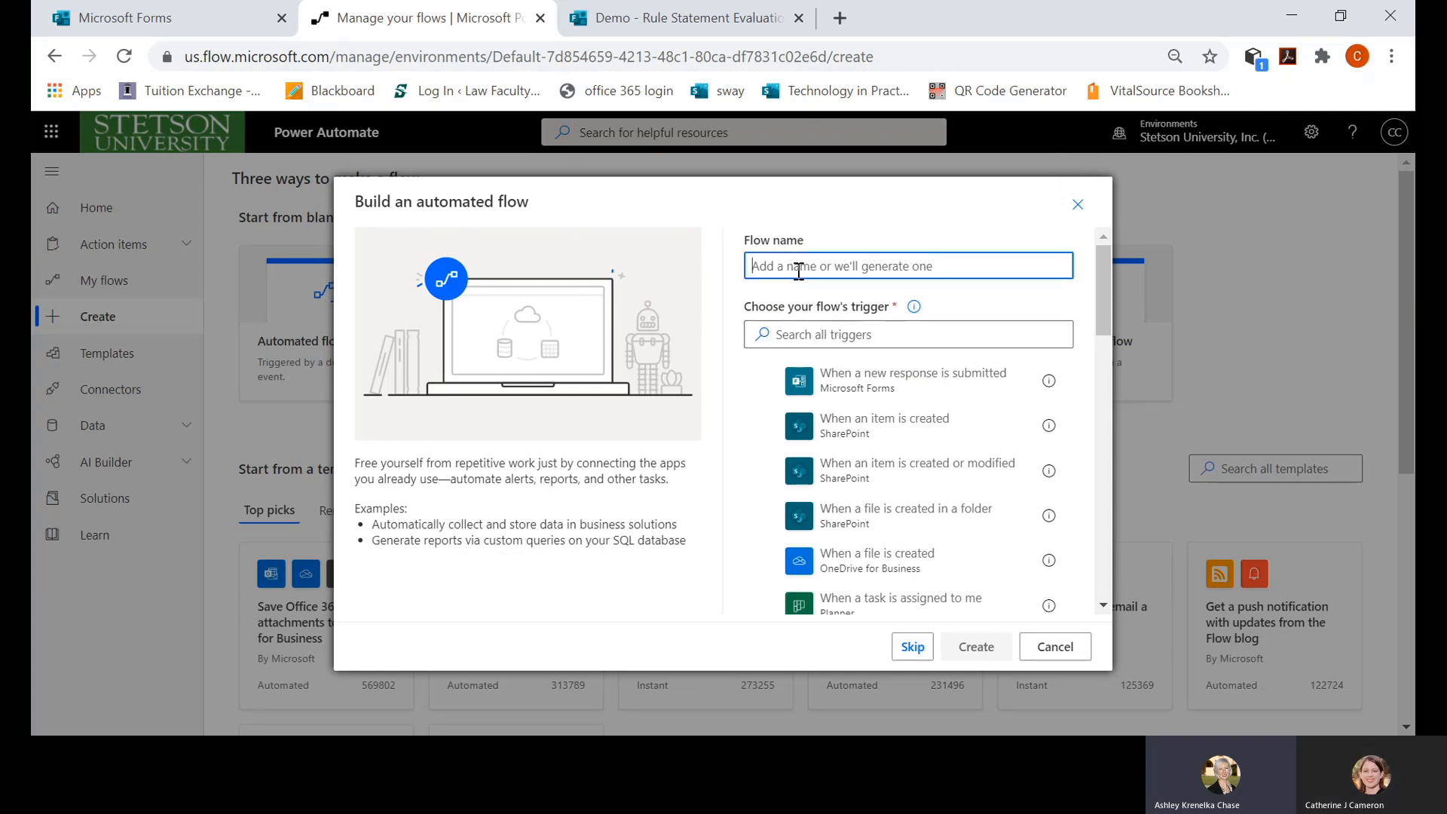
text(Demo )
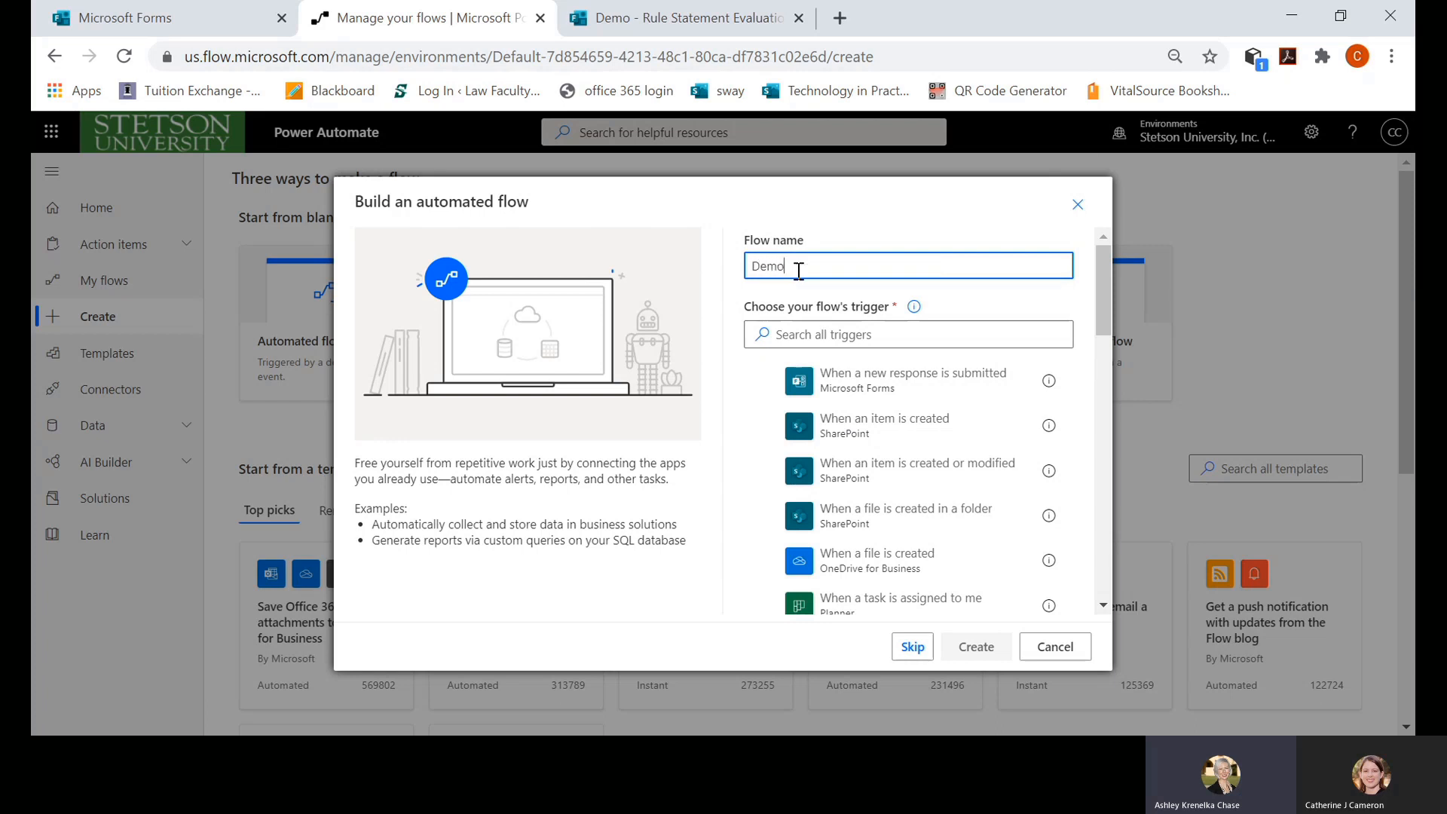
text(- Rule Assessment)
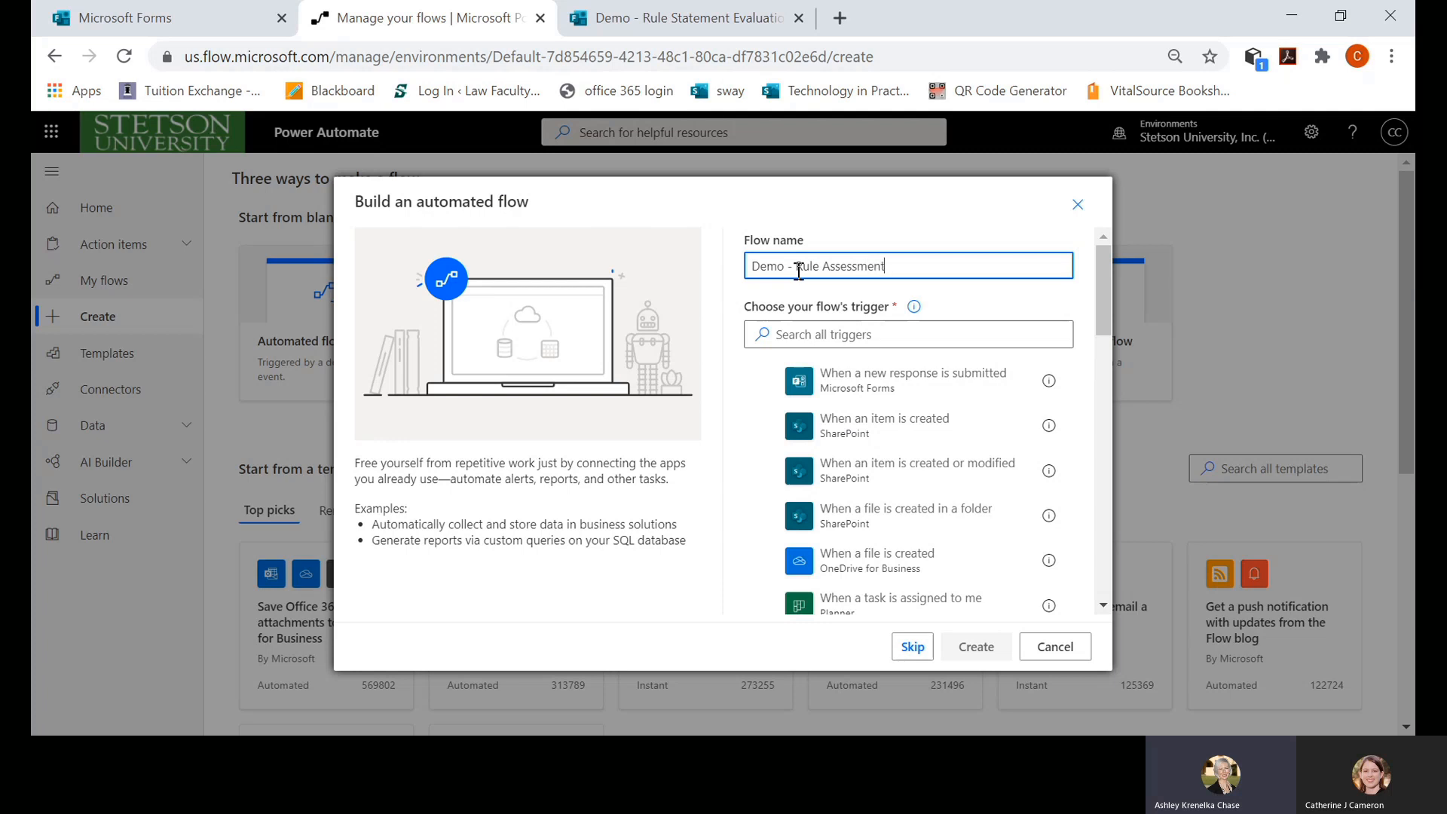
- Create the flow with the Microsoft Forms trigger "When a new response is submitted" for the form "Demo - Rule Statement Evaluation"
click(802, 335)
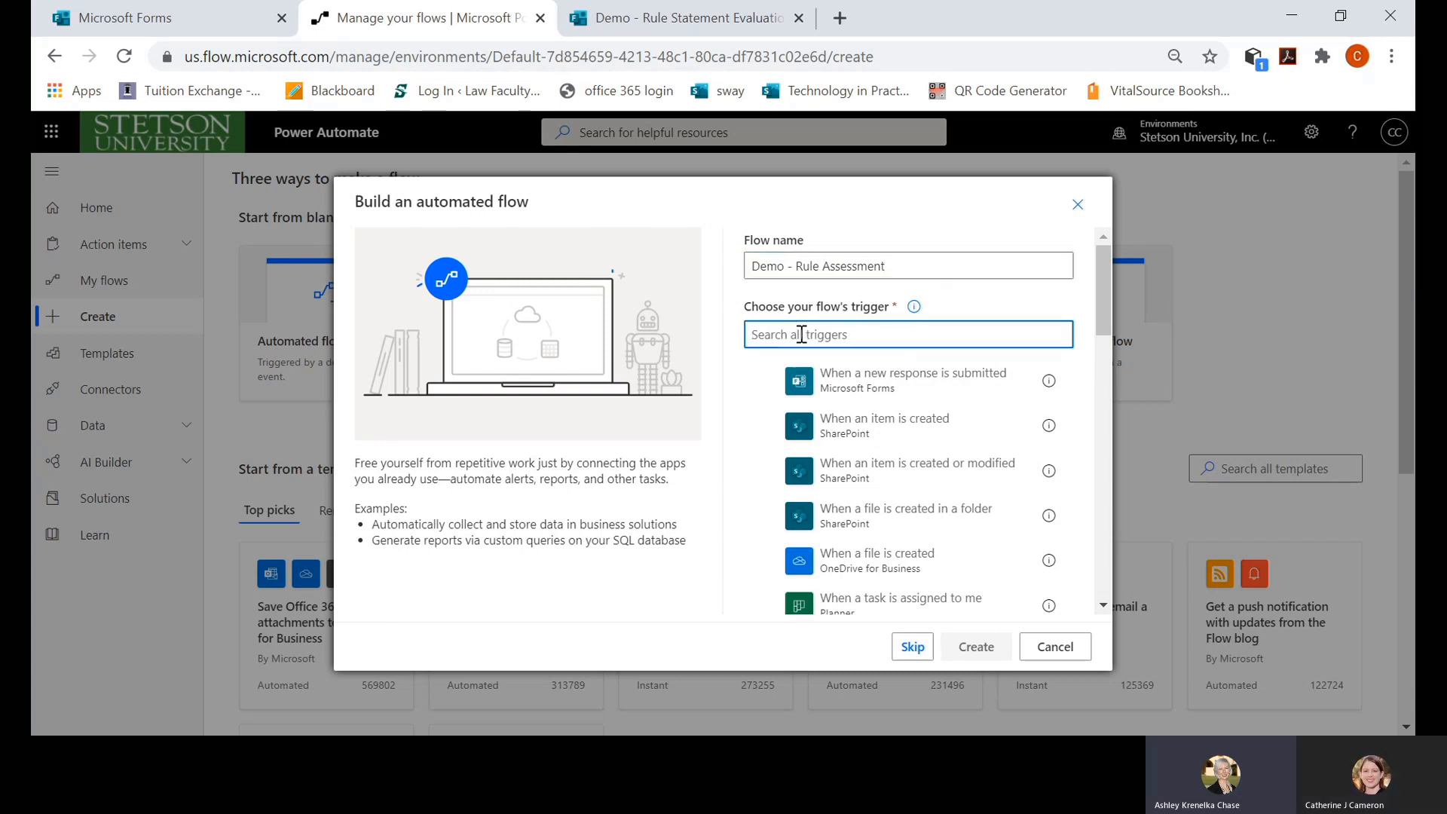
text(forms)
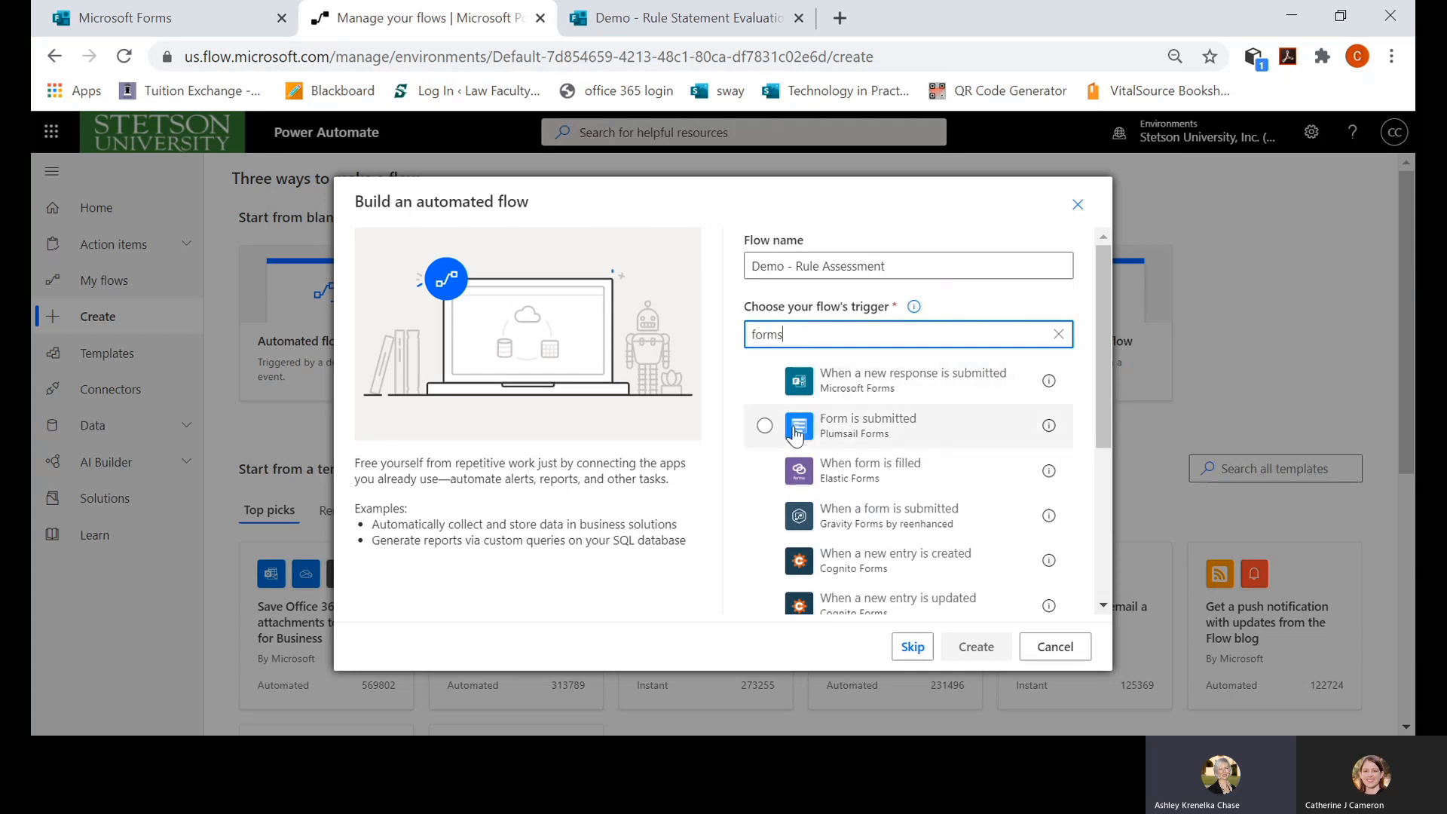
click(766, 382)
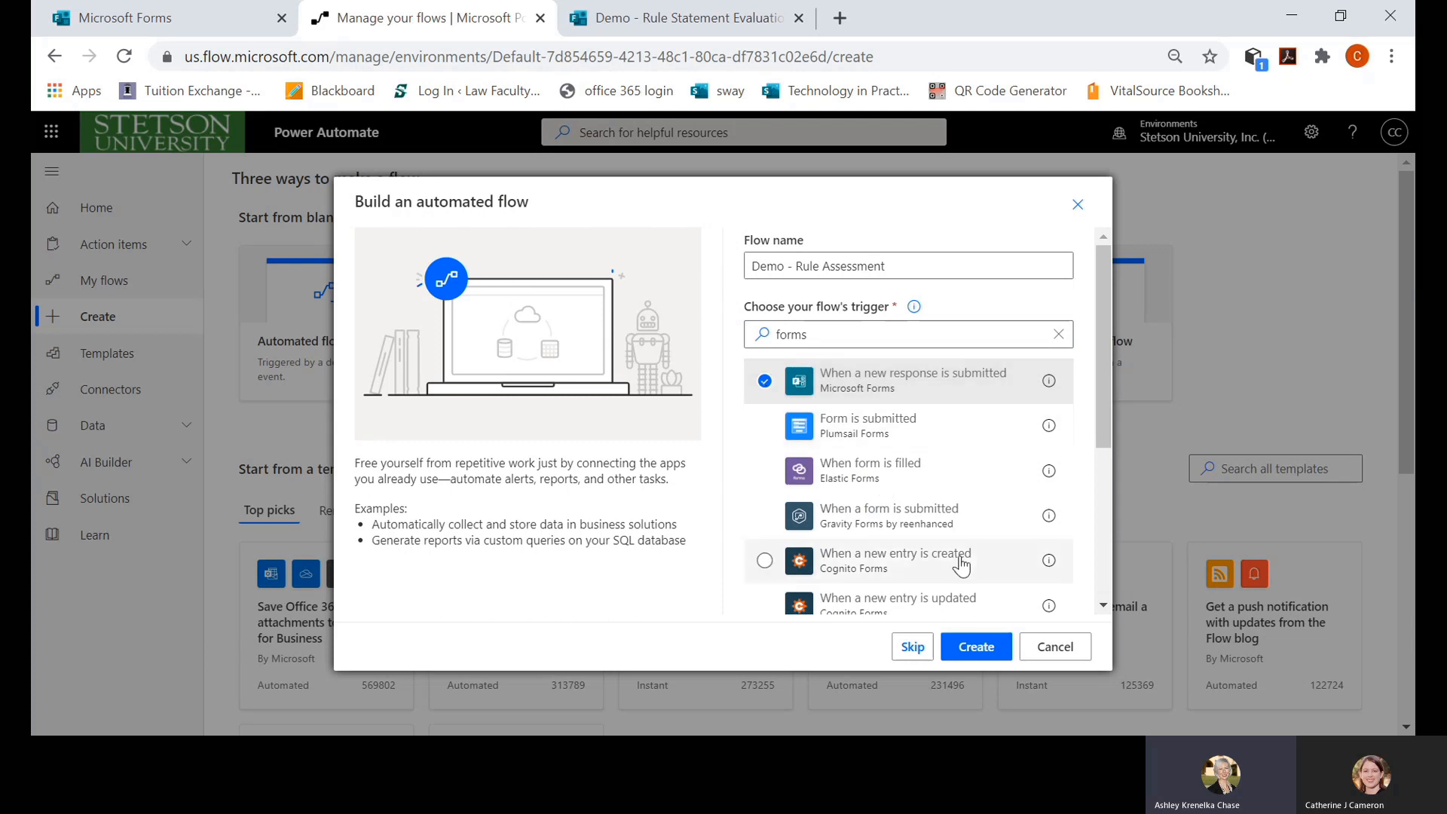
click(975, 648)
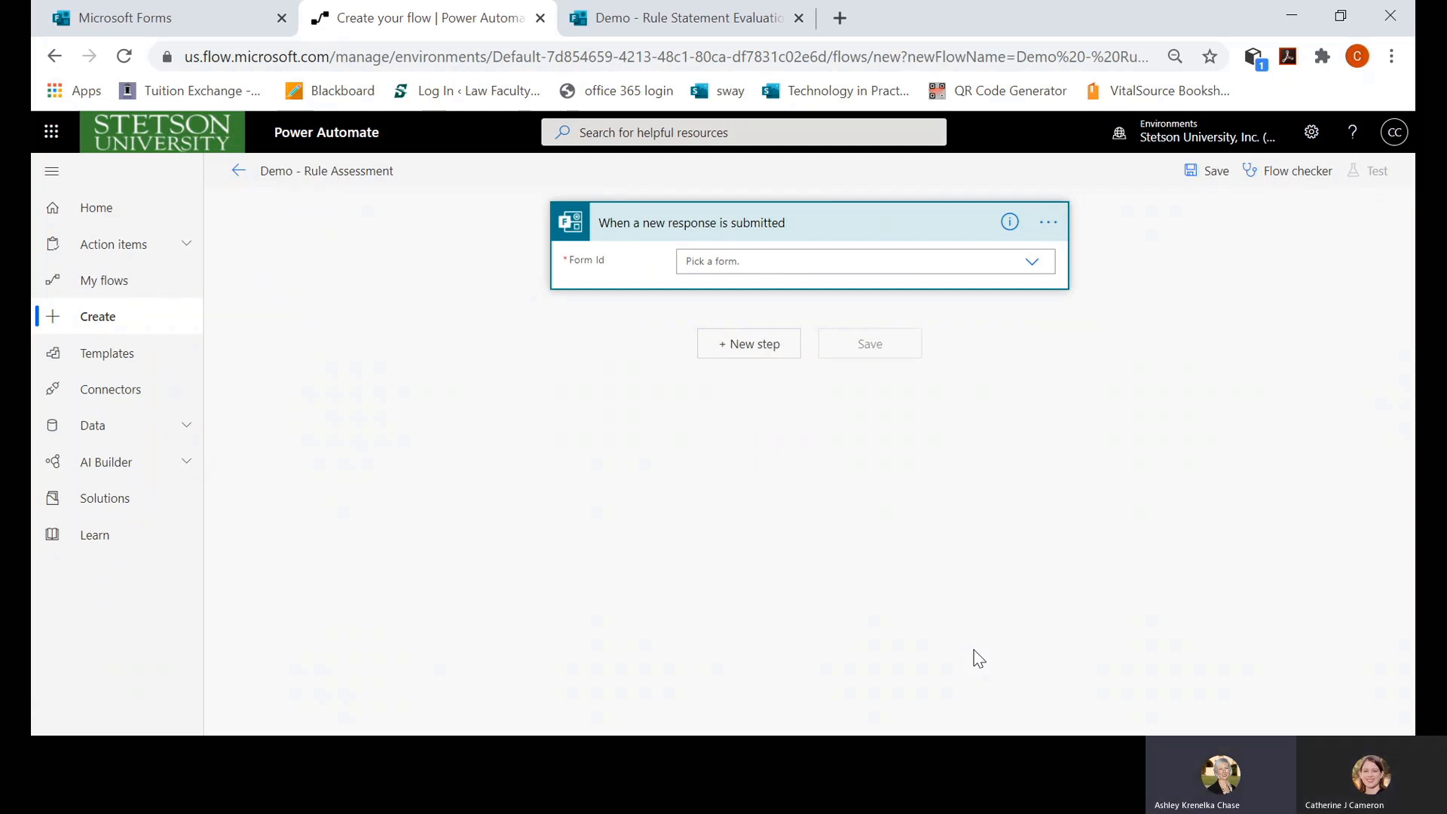
click(1033, 269)
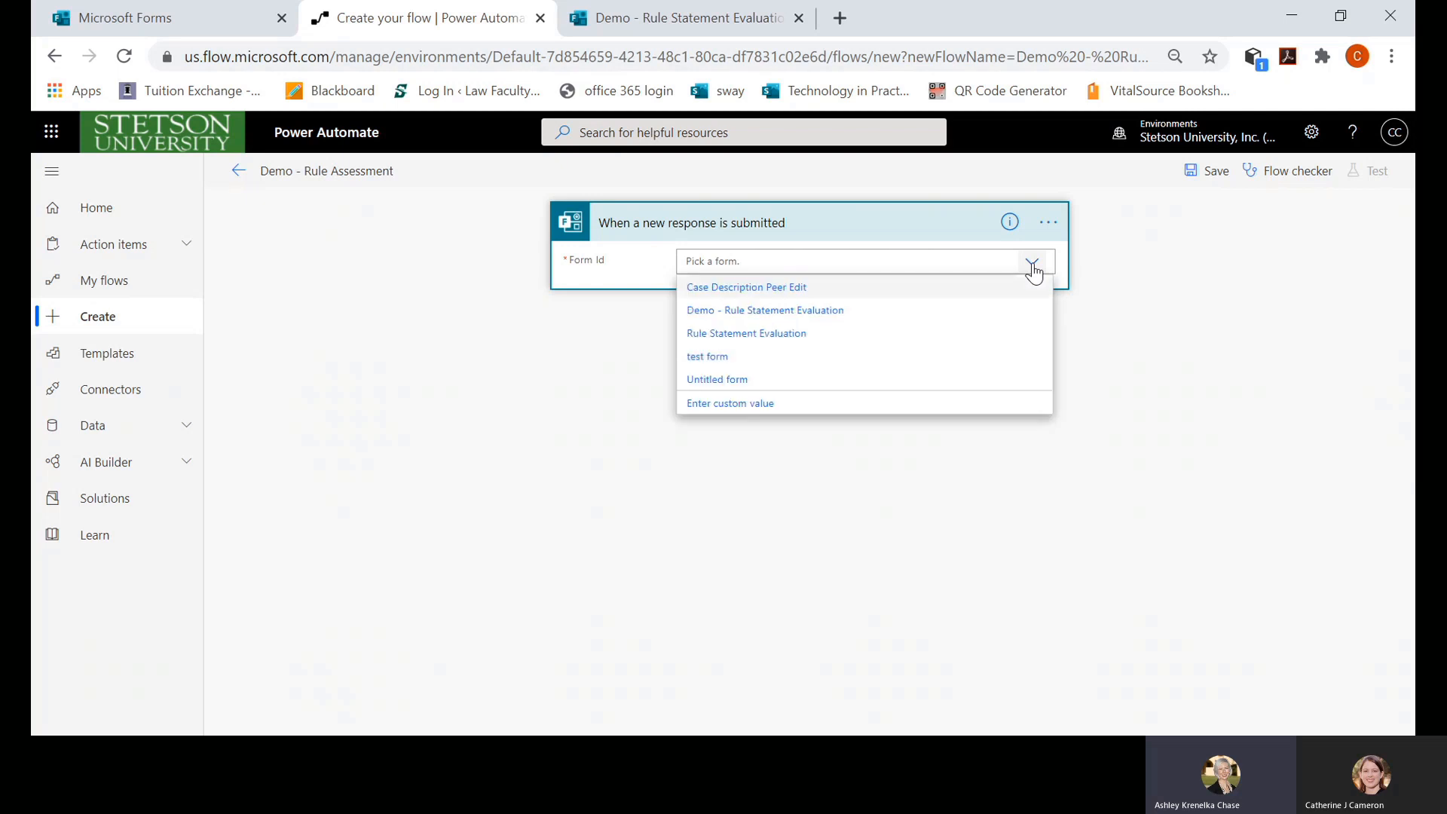
click(1010, 311)
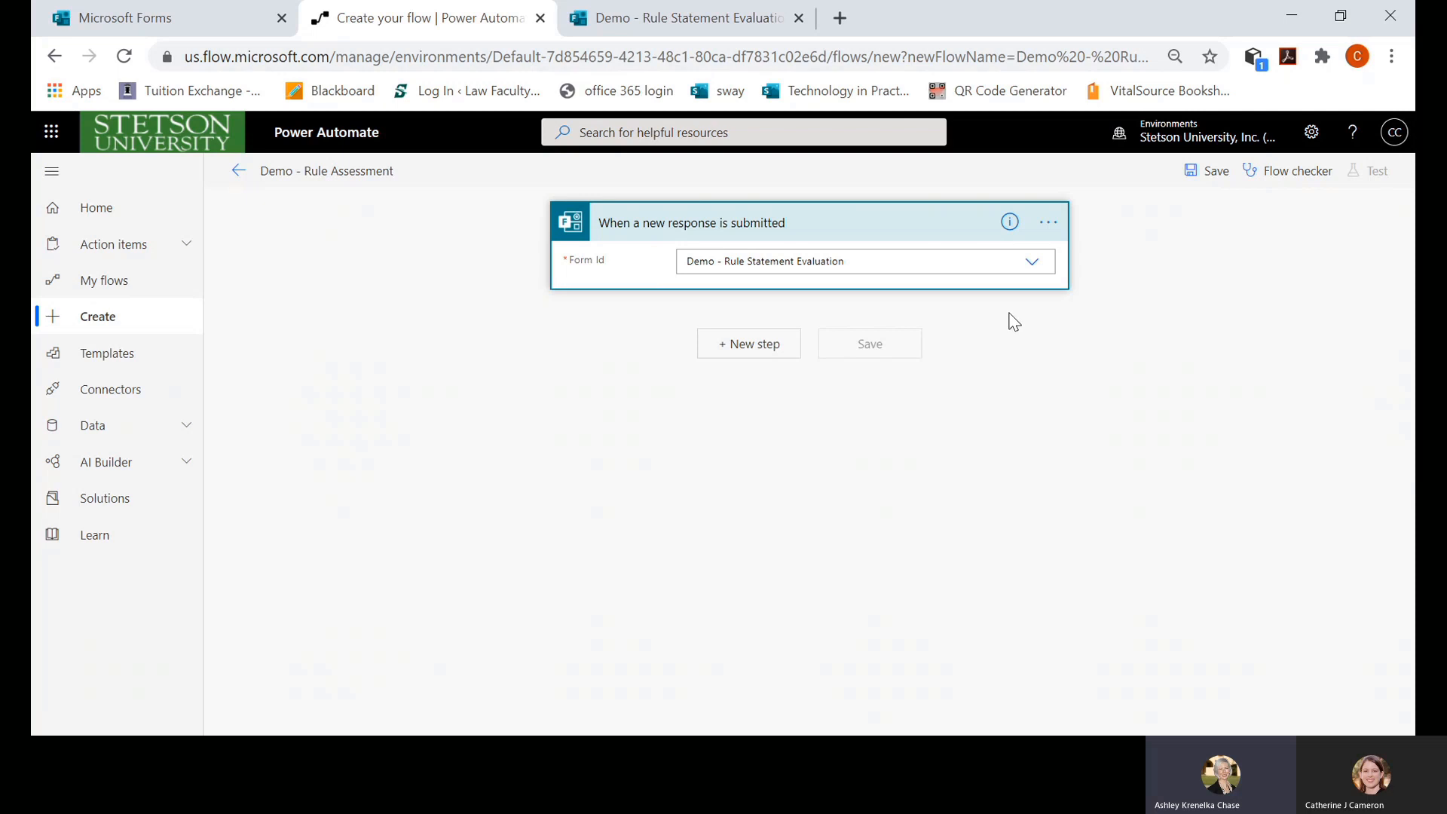
- Add the Microsoft Forms action "Get response details" for "Demo - Rule Statement Evaluation", using the trigger's Response Id
click(760, 342)
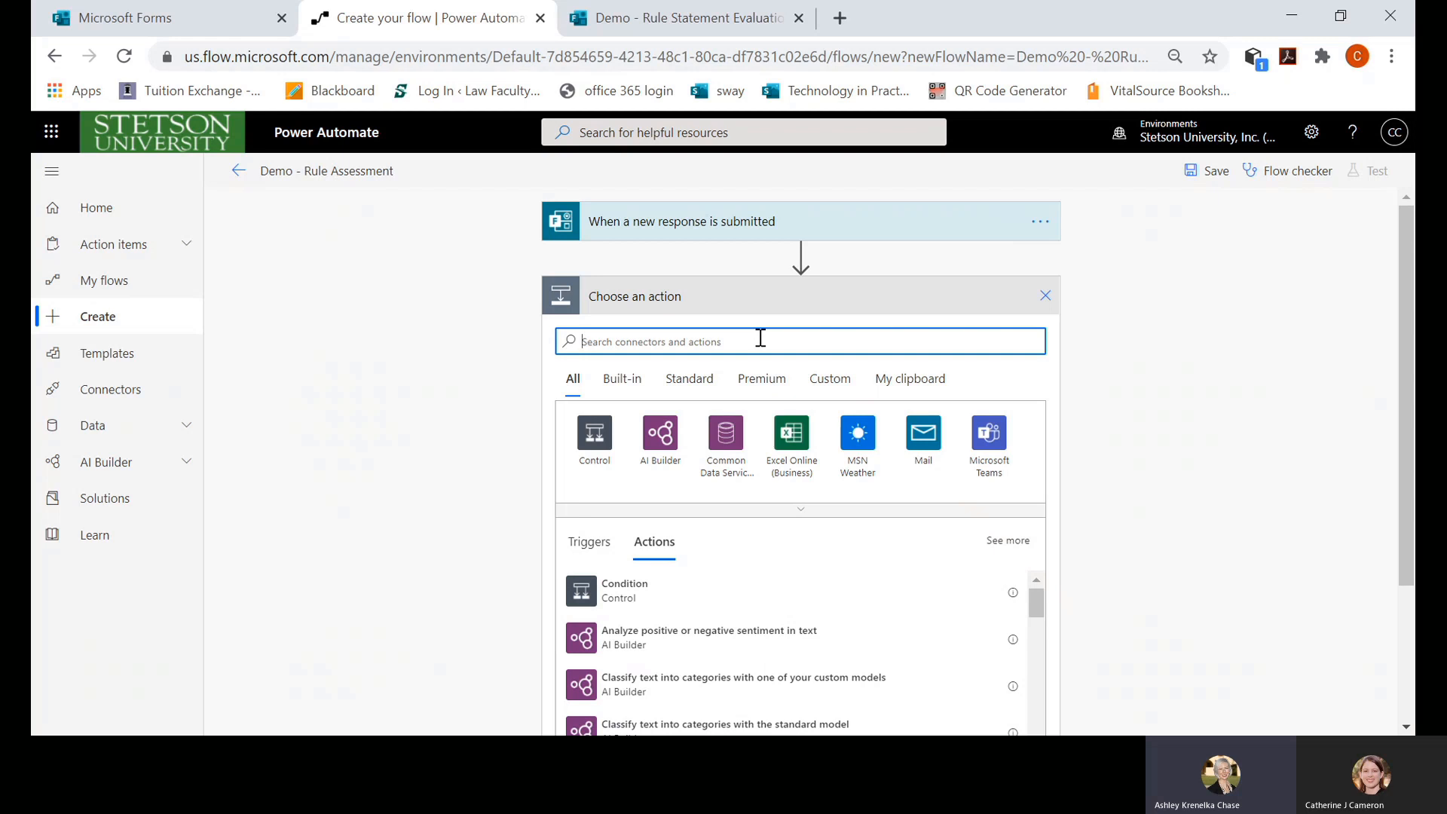
text(forms)
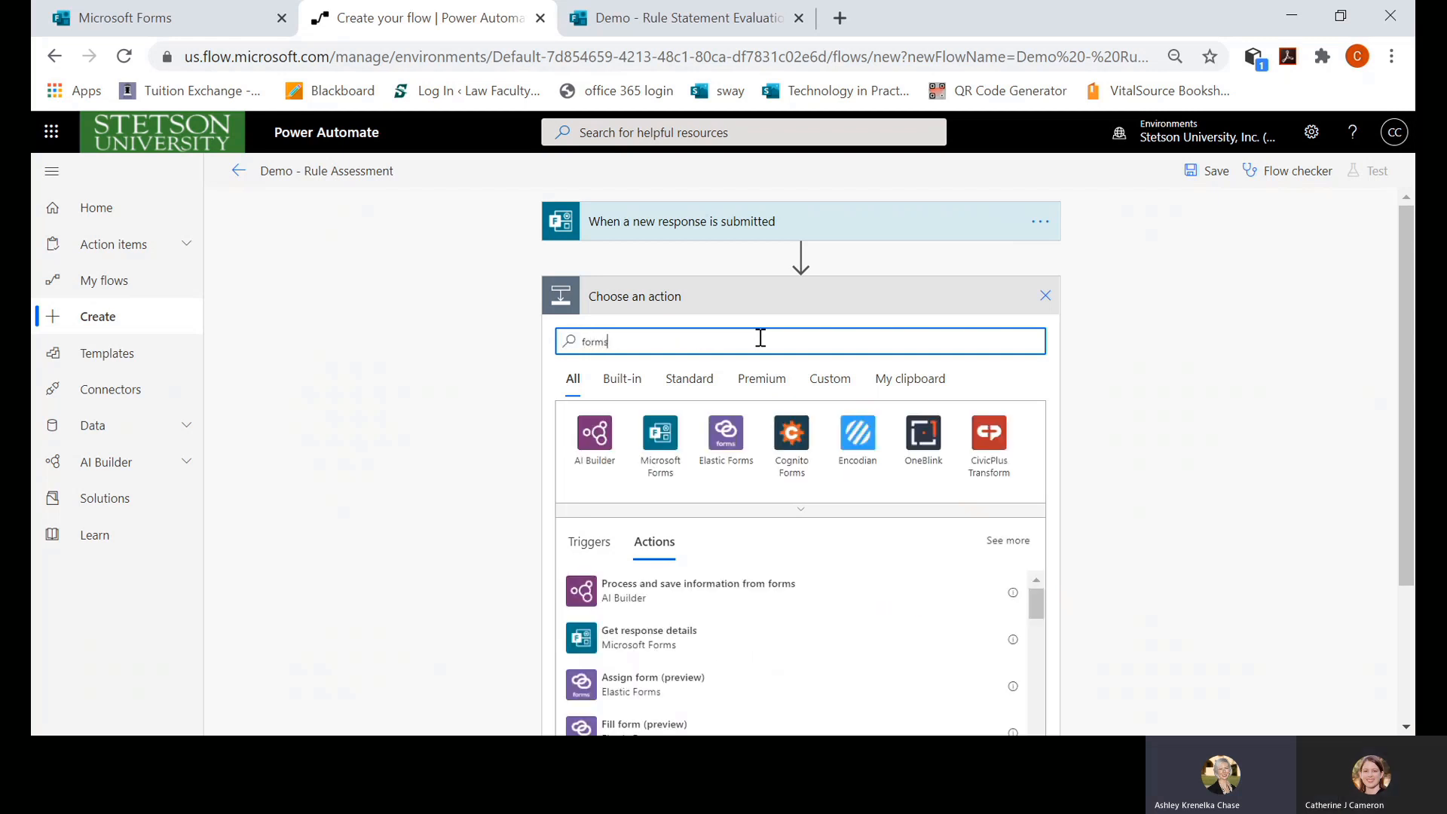
click(658, 643)
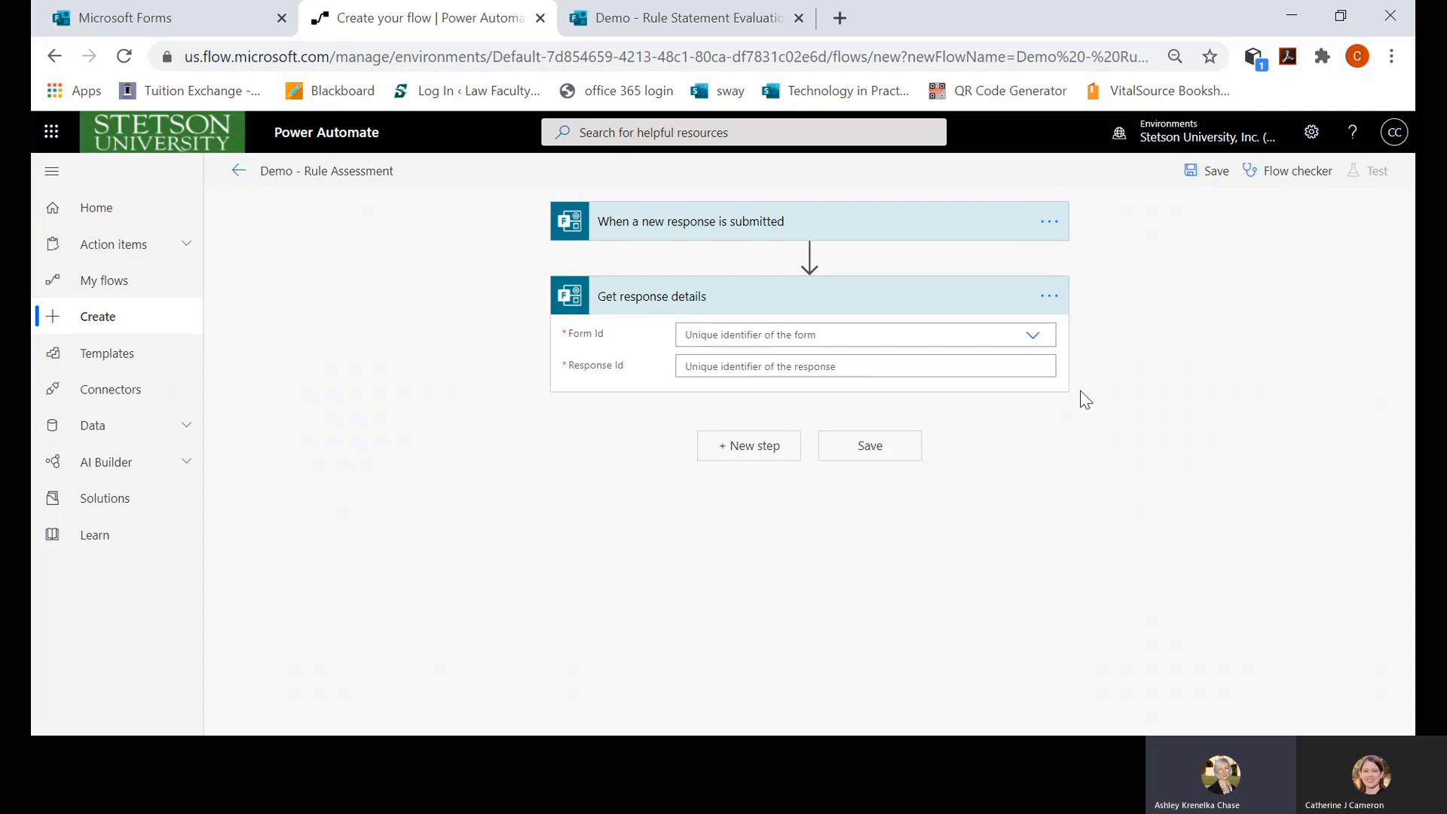
click(1033, 337)
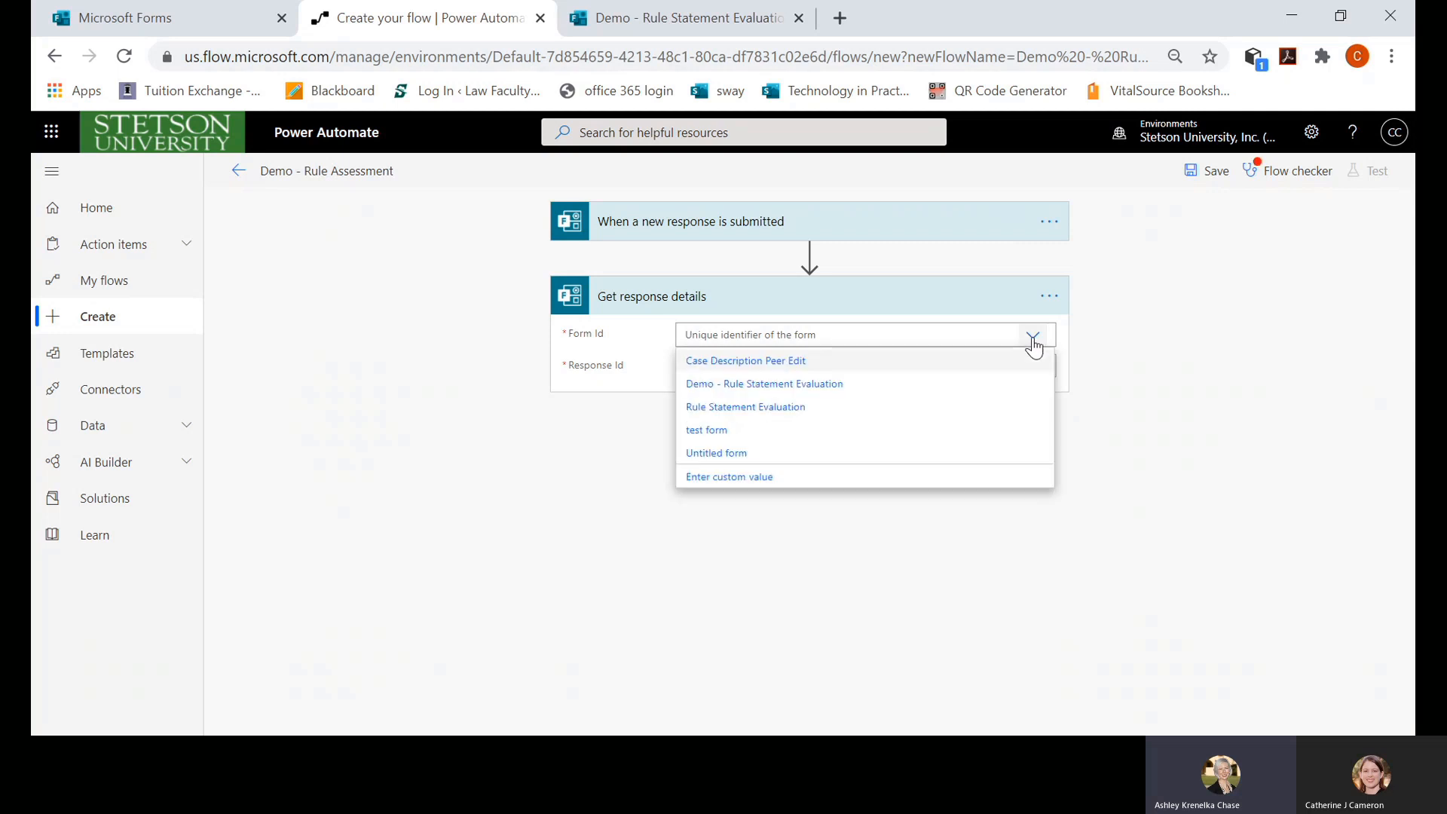
click(1002, 383)
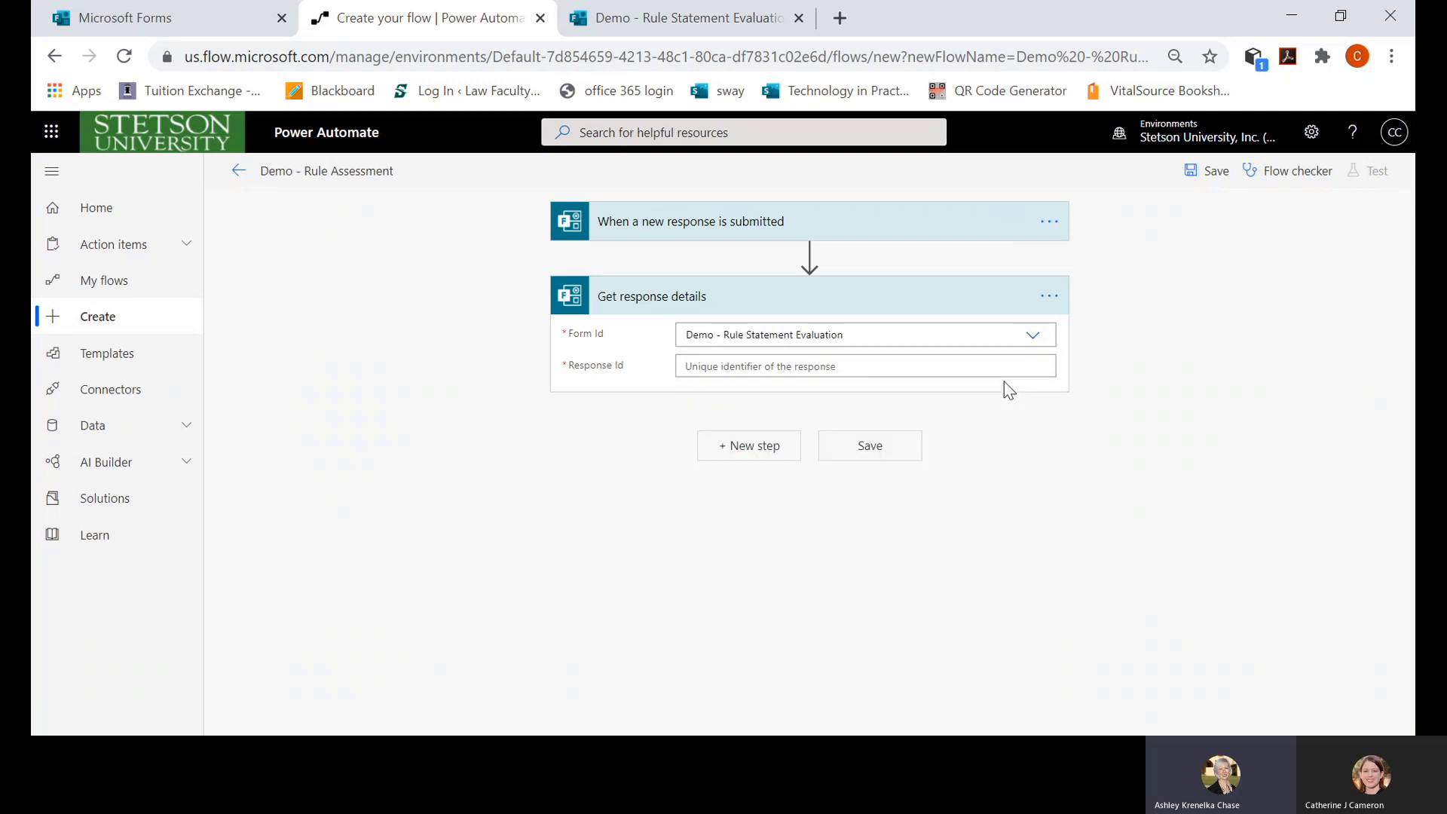
click(1029, 366)
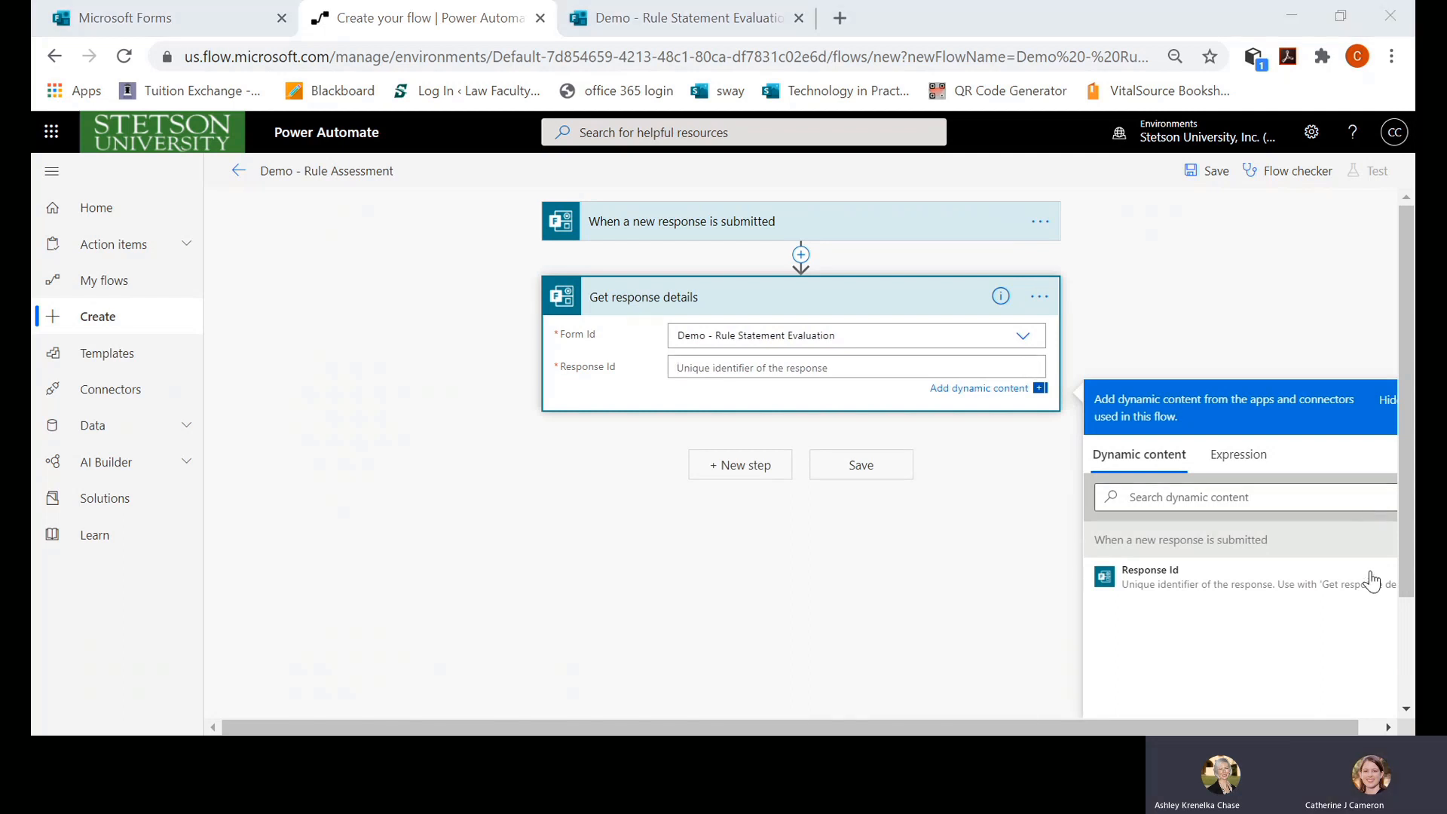
drag(1401, 473, 1401, 579)
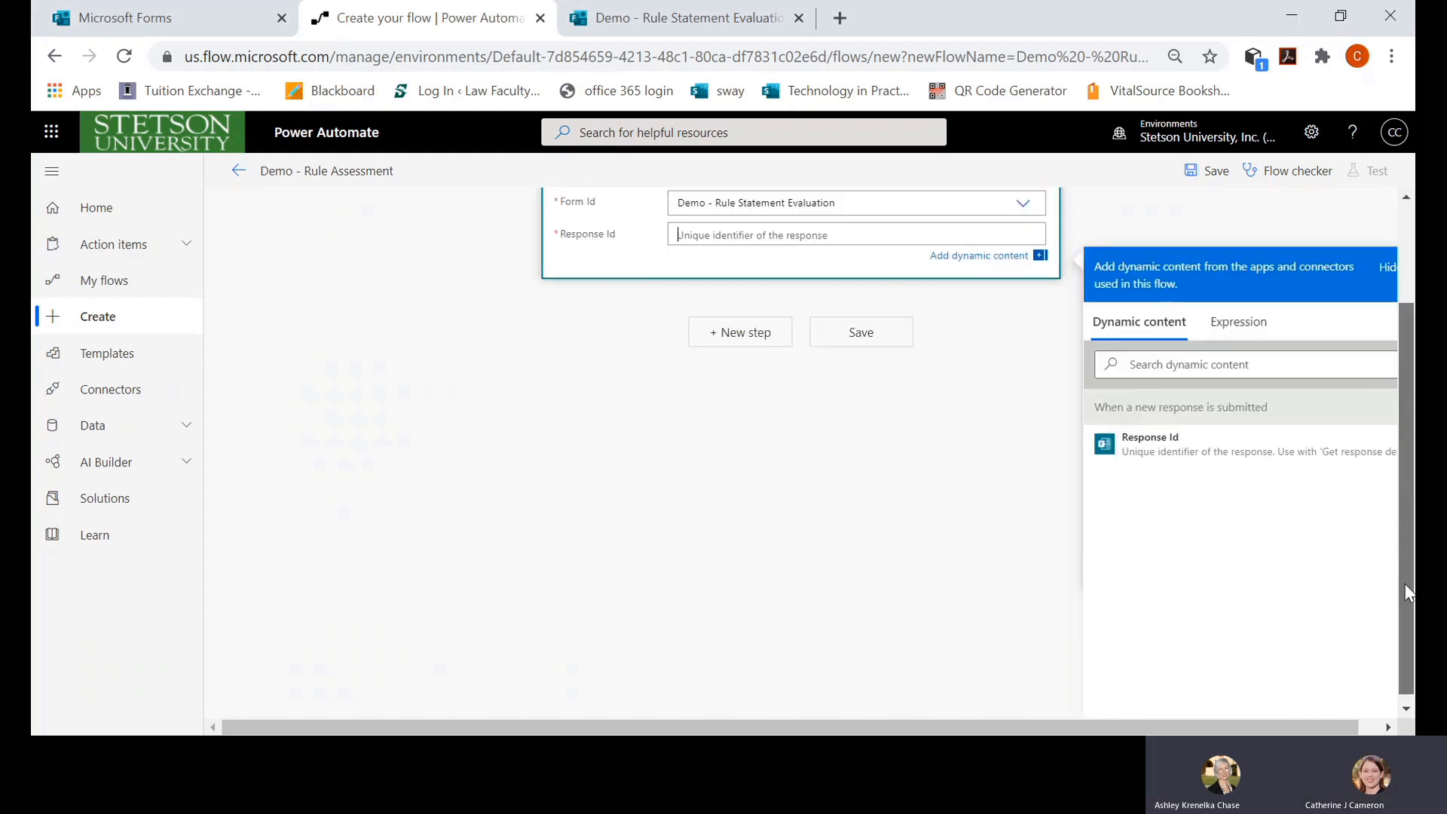
click(1273, 441)
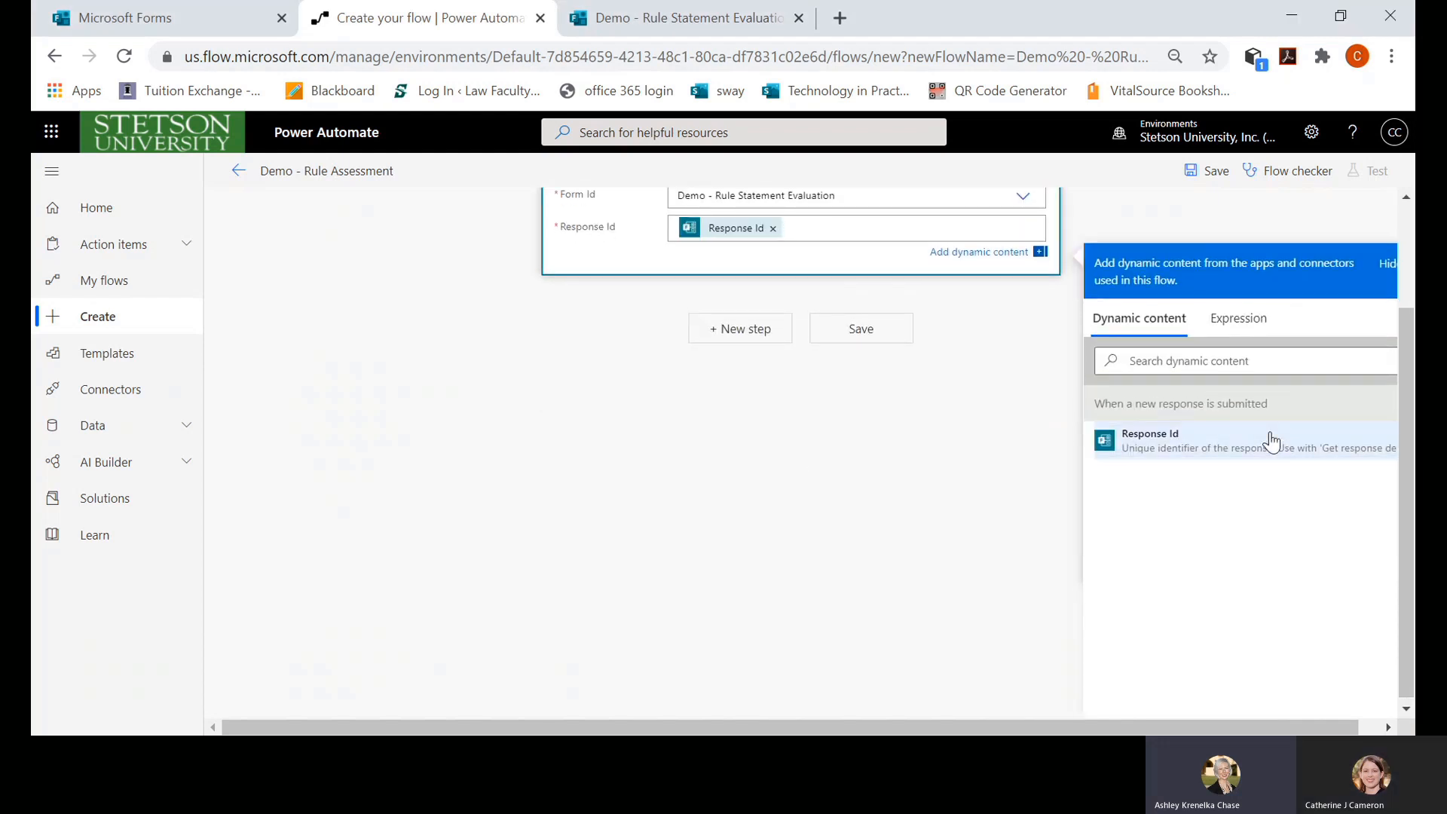
- Add the Mail action "Send an email notification (V3)" after the response details step
drag(1404, 369, 1396, 298)
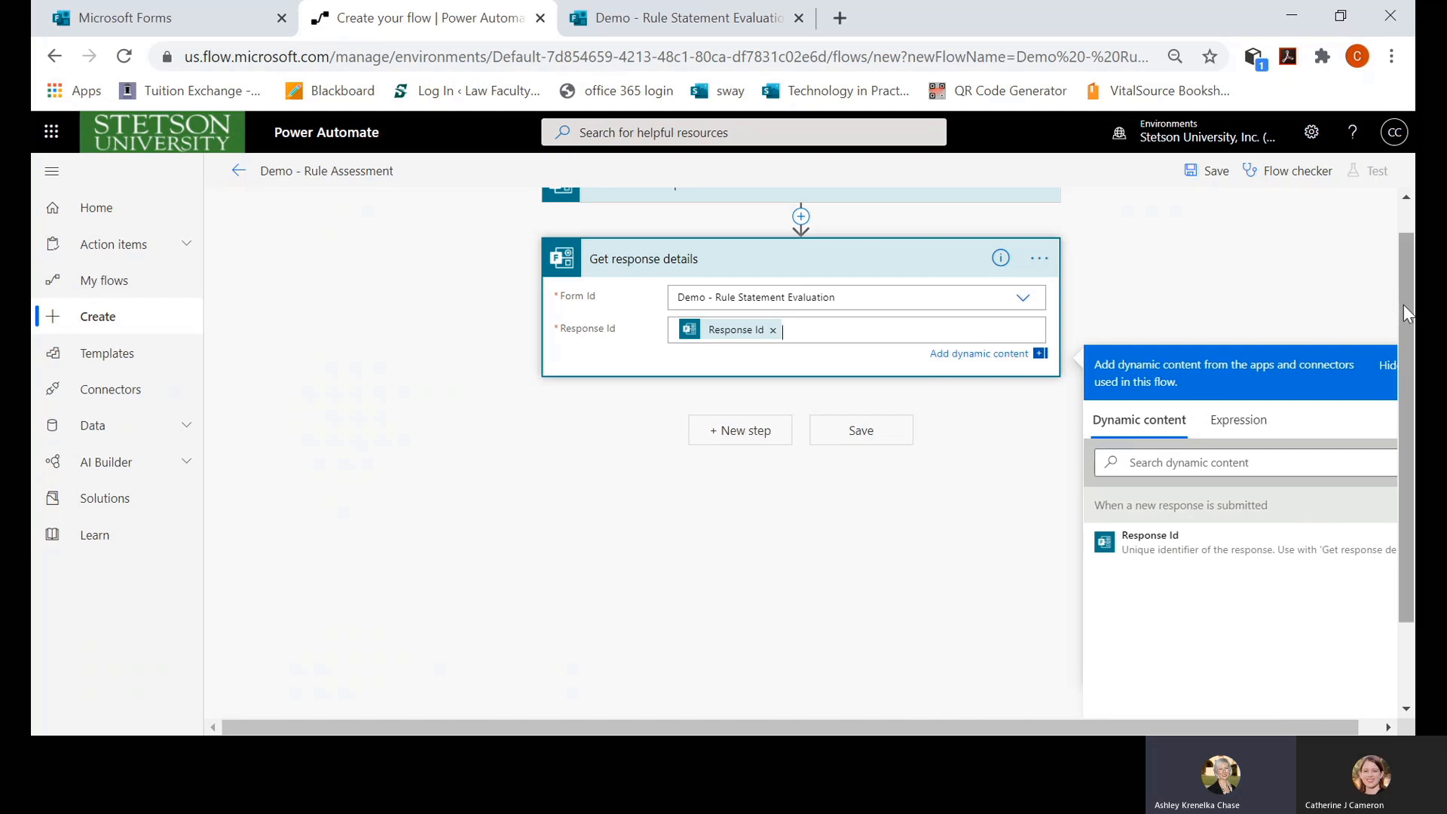
drag(1404, 304, 1404, 260)
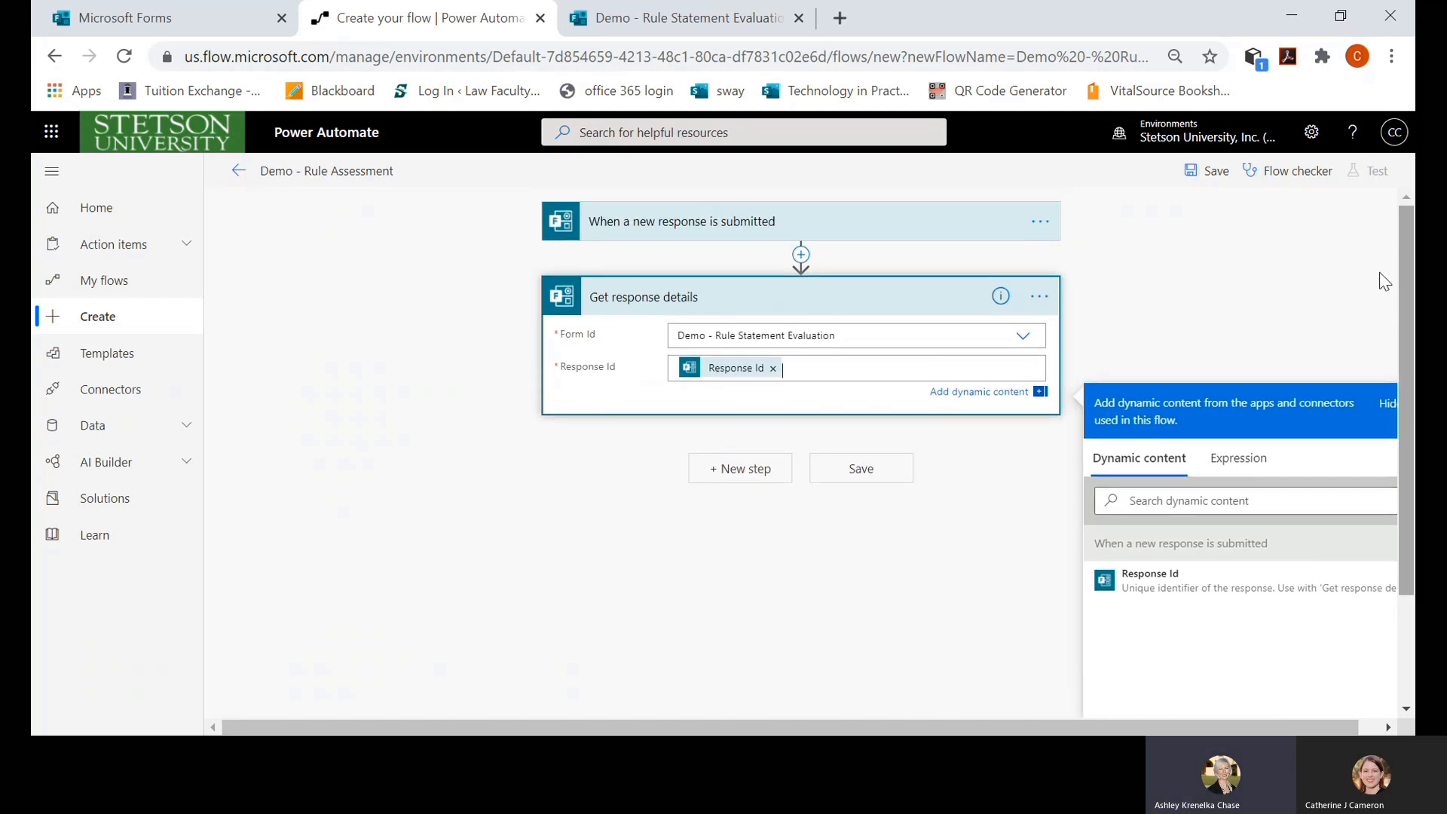
click(742, 469)
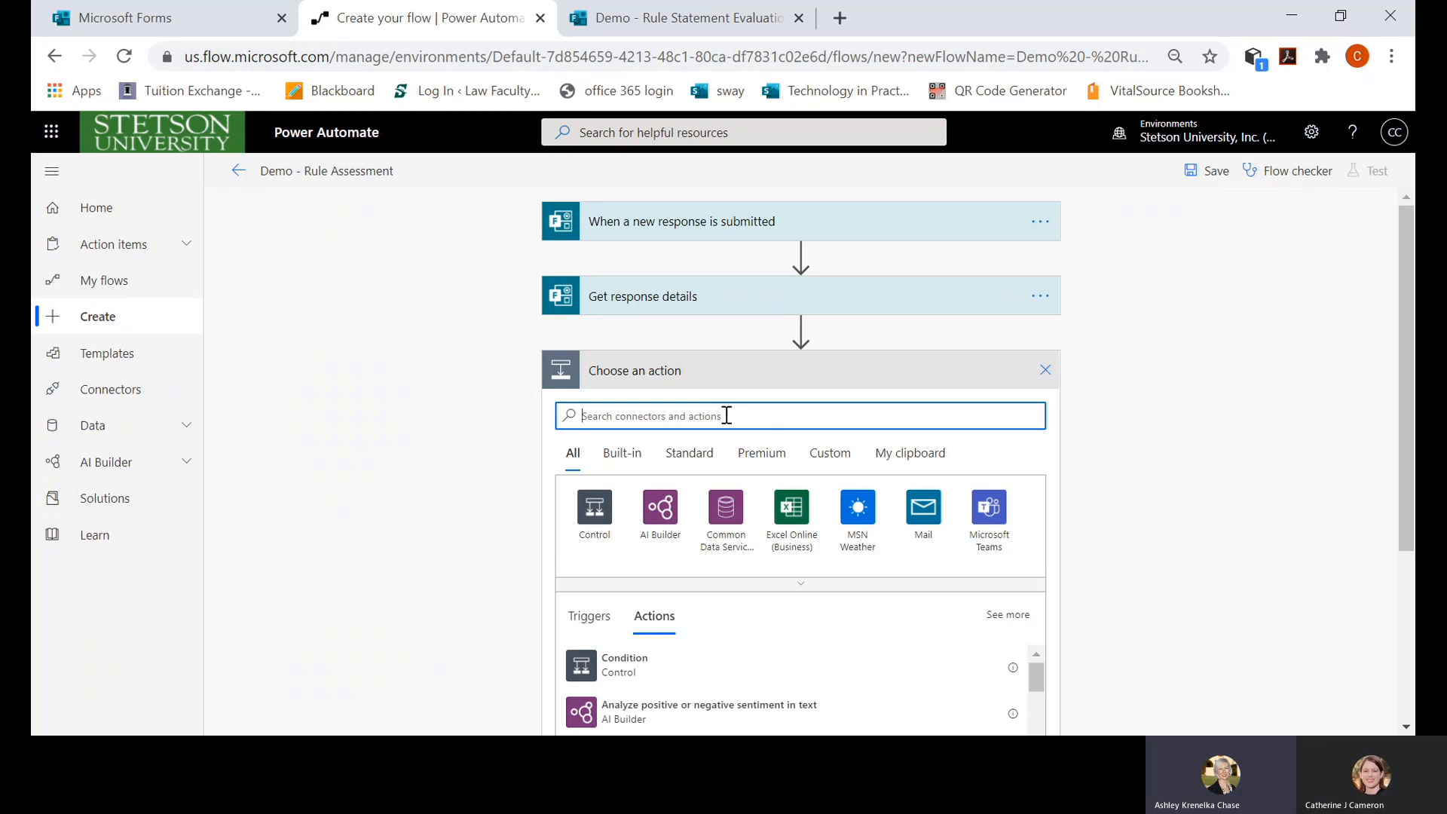
text(email)
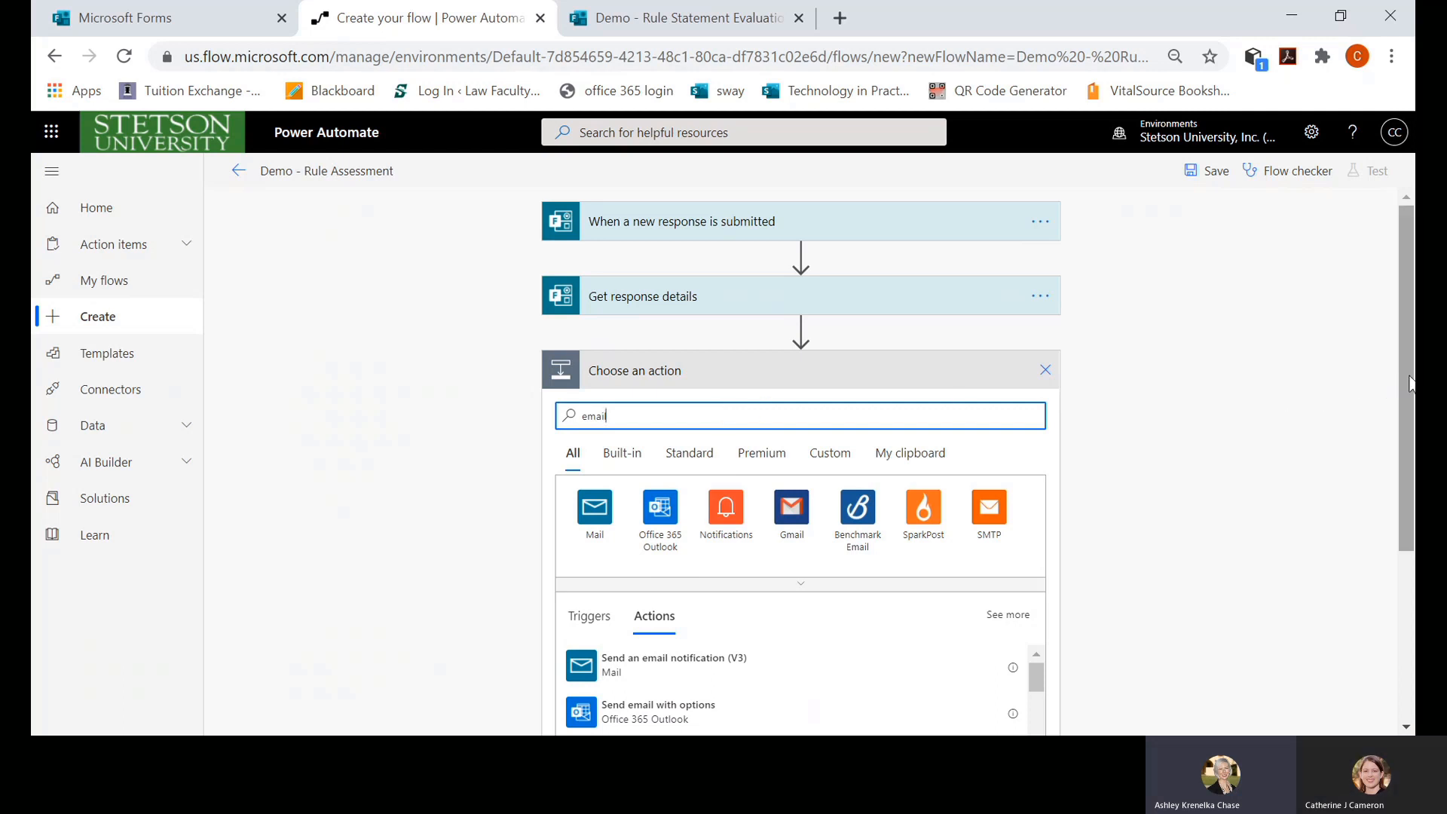
drag(1410, 388, 1399, 448)
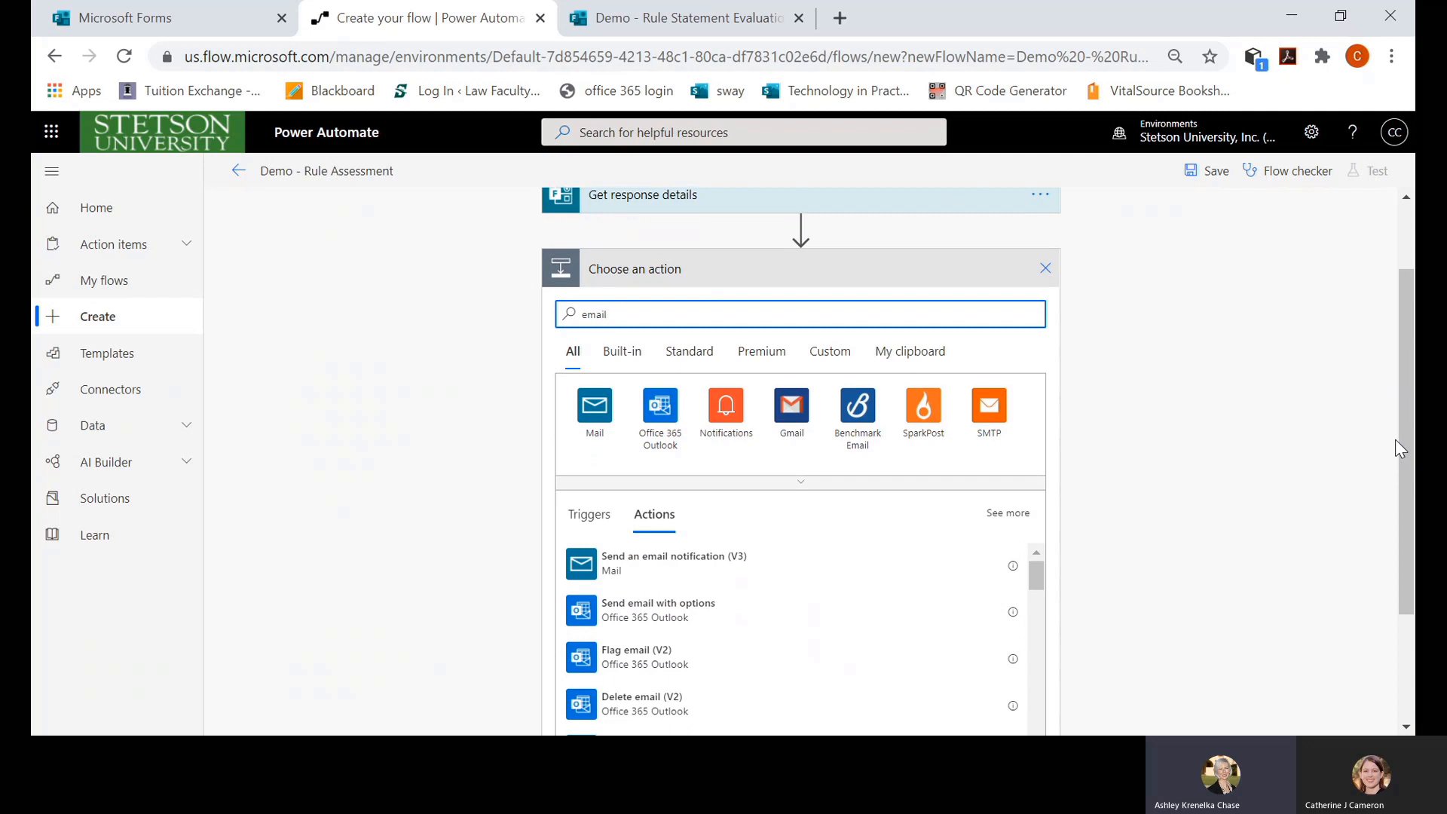
click(749, 564)
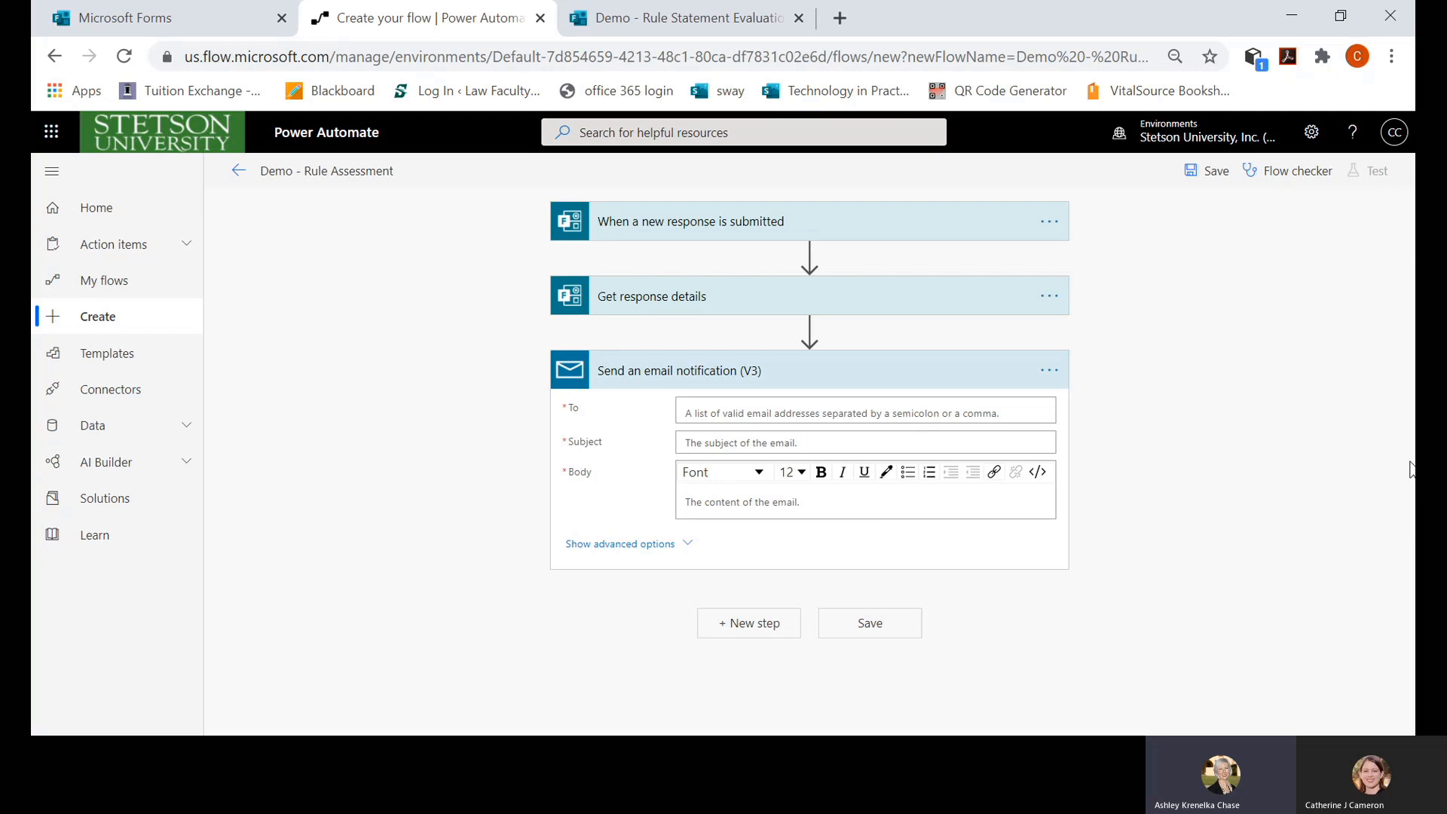
- Address the email notification to the dynamic answer "Who's work are you assessing?" and set its subject to "Rule Statement Evaluation"
click(1008, 417)
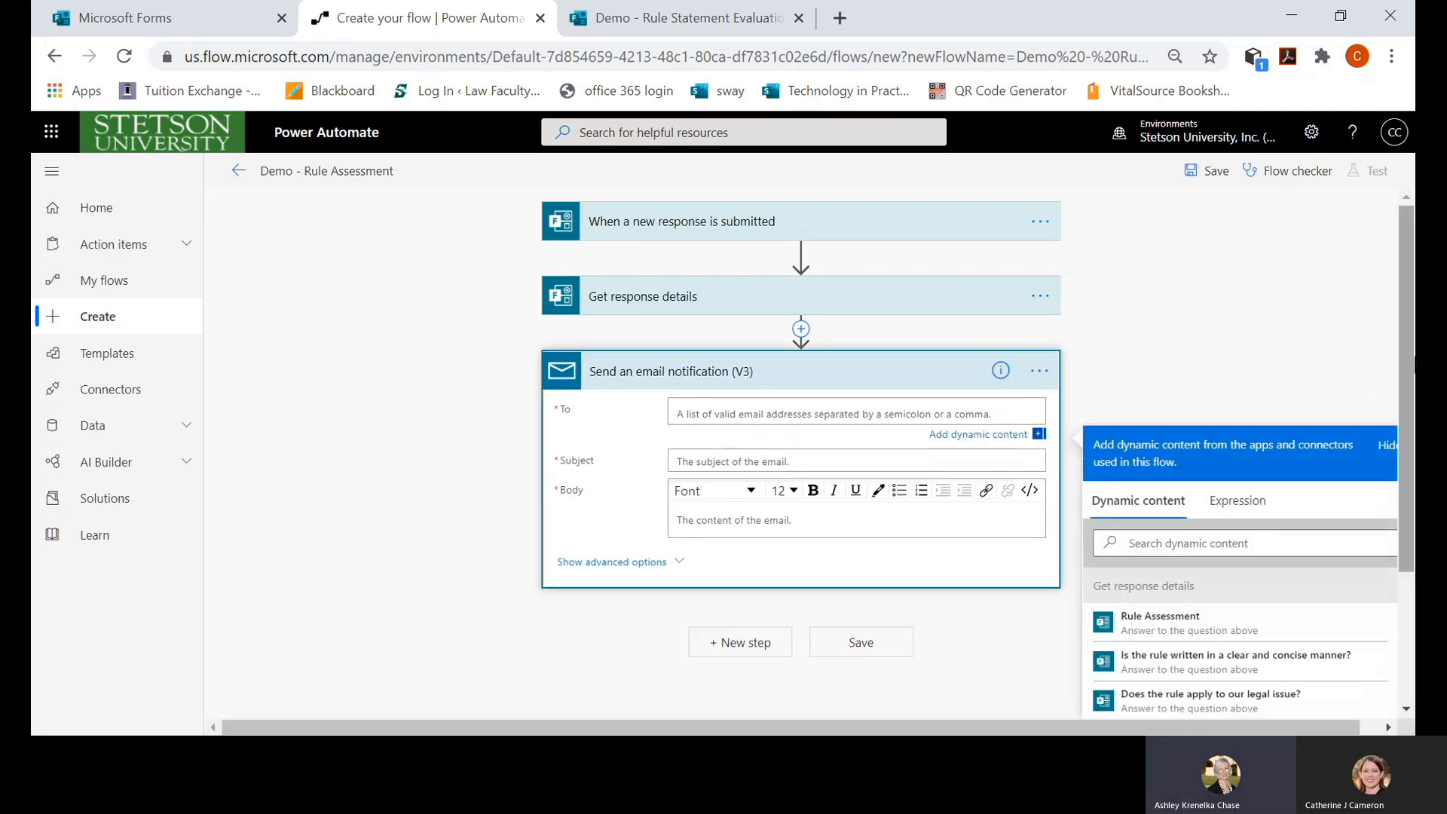
drag(1405, 357, 1412, 524)
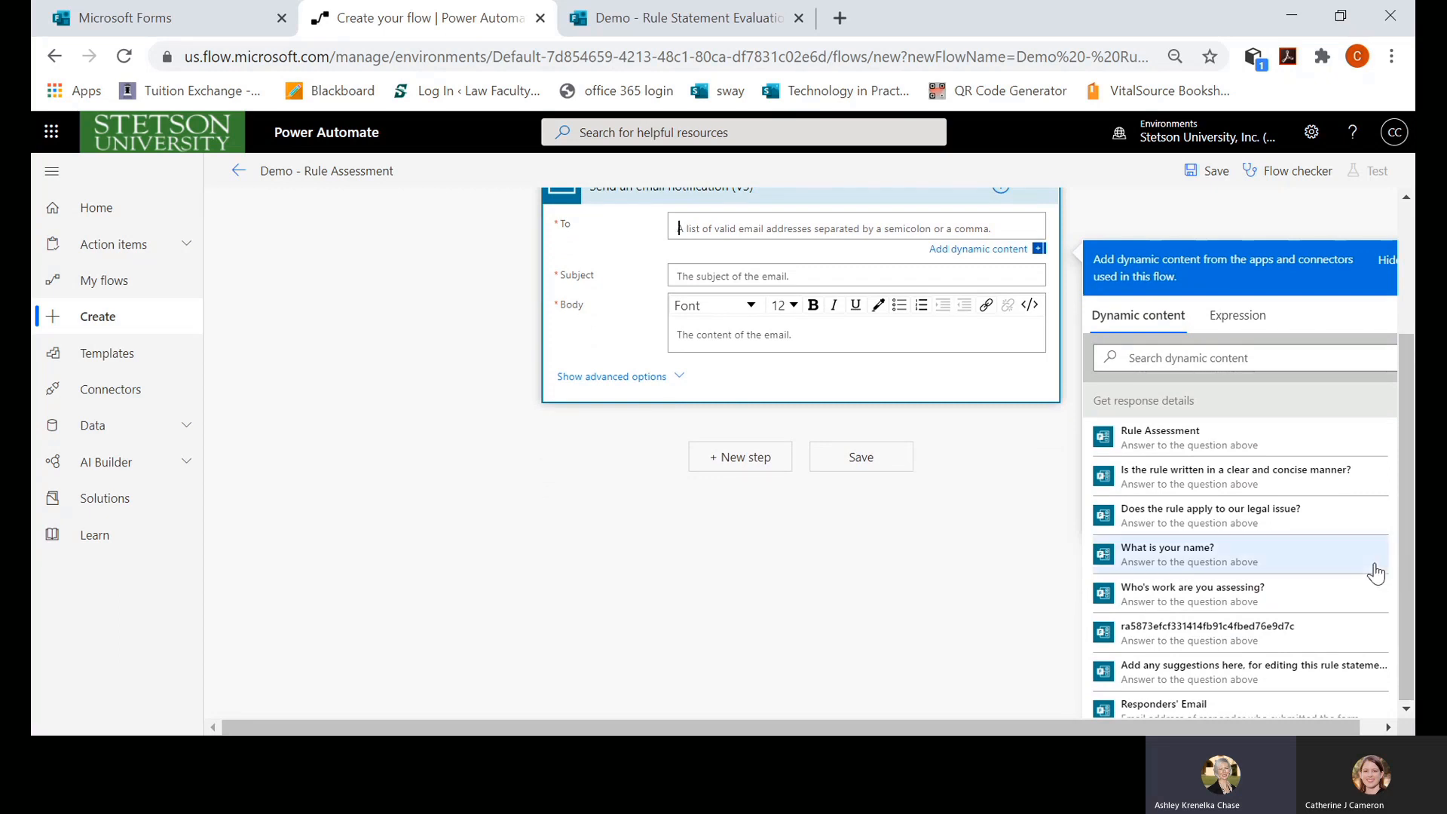
click(1293, 608)
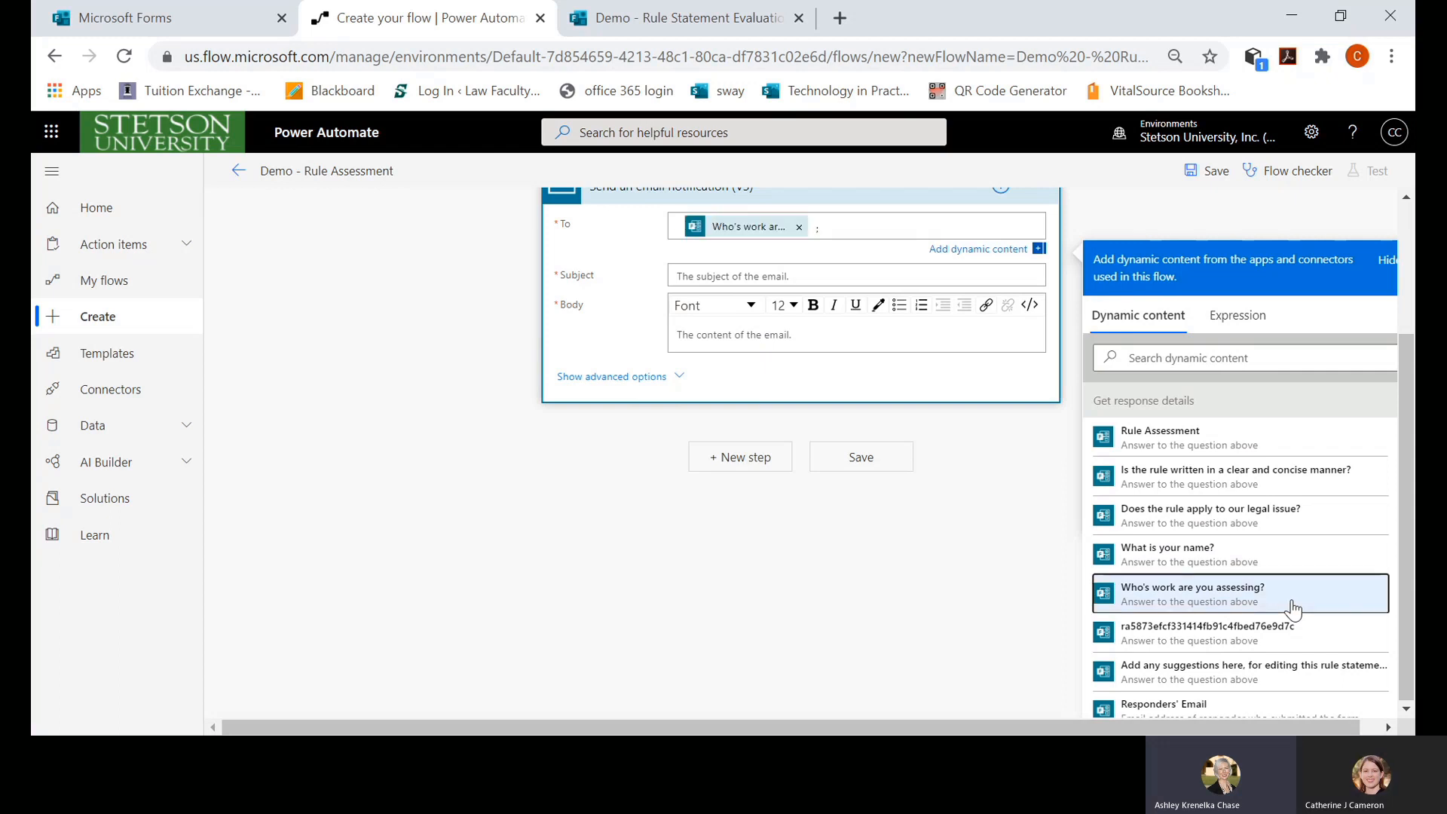
click(812, 279)
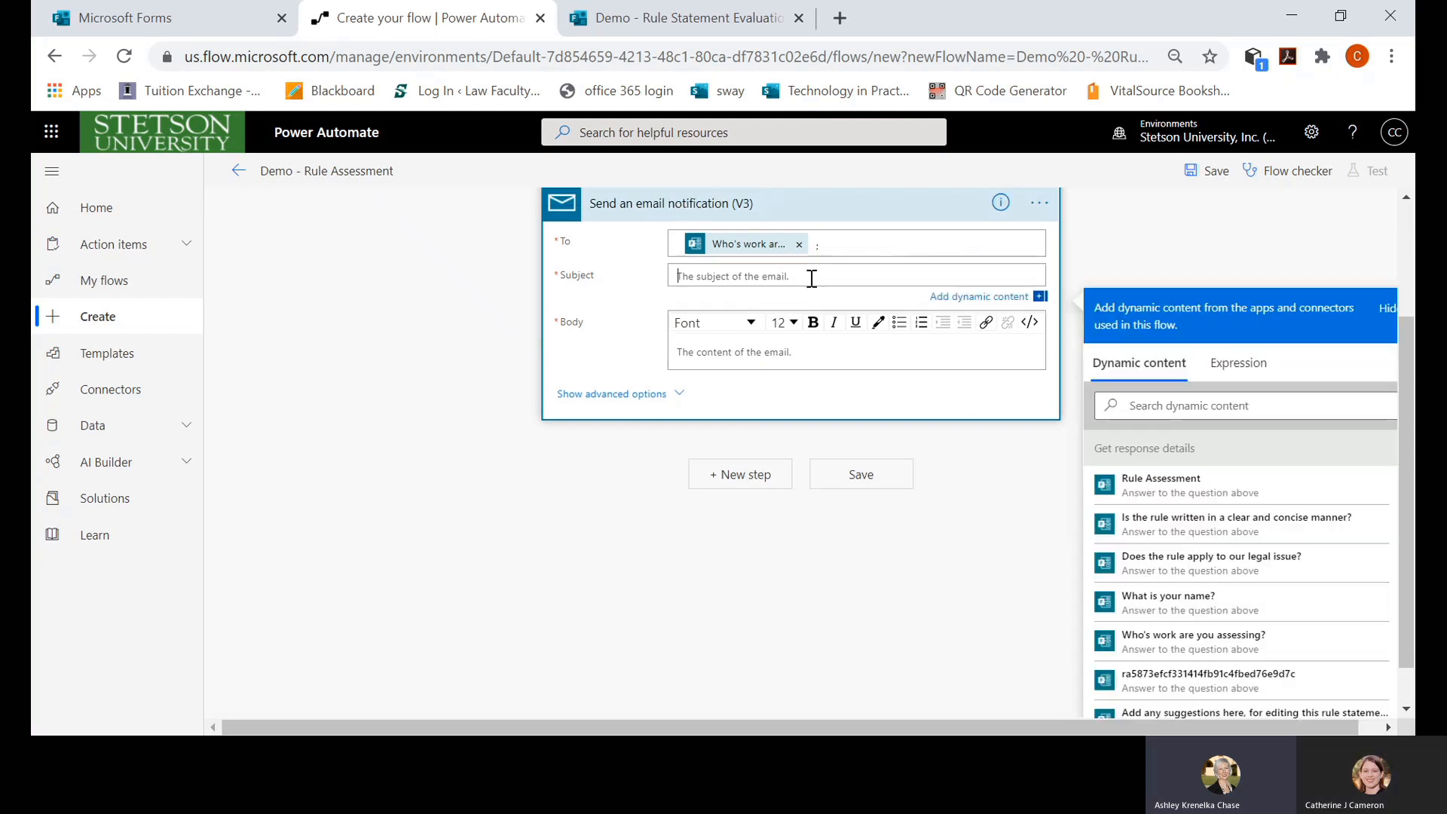
text(Rule Statement Evaluatiob)
key(BackSpace)
text(n)
- Start the email body with "Hello," followed by the dynamic answer "Who's work are you assessing?"
click(741, 353)
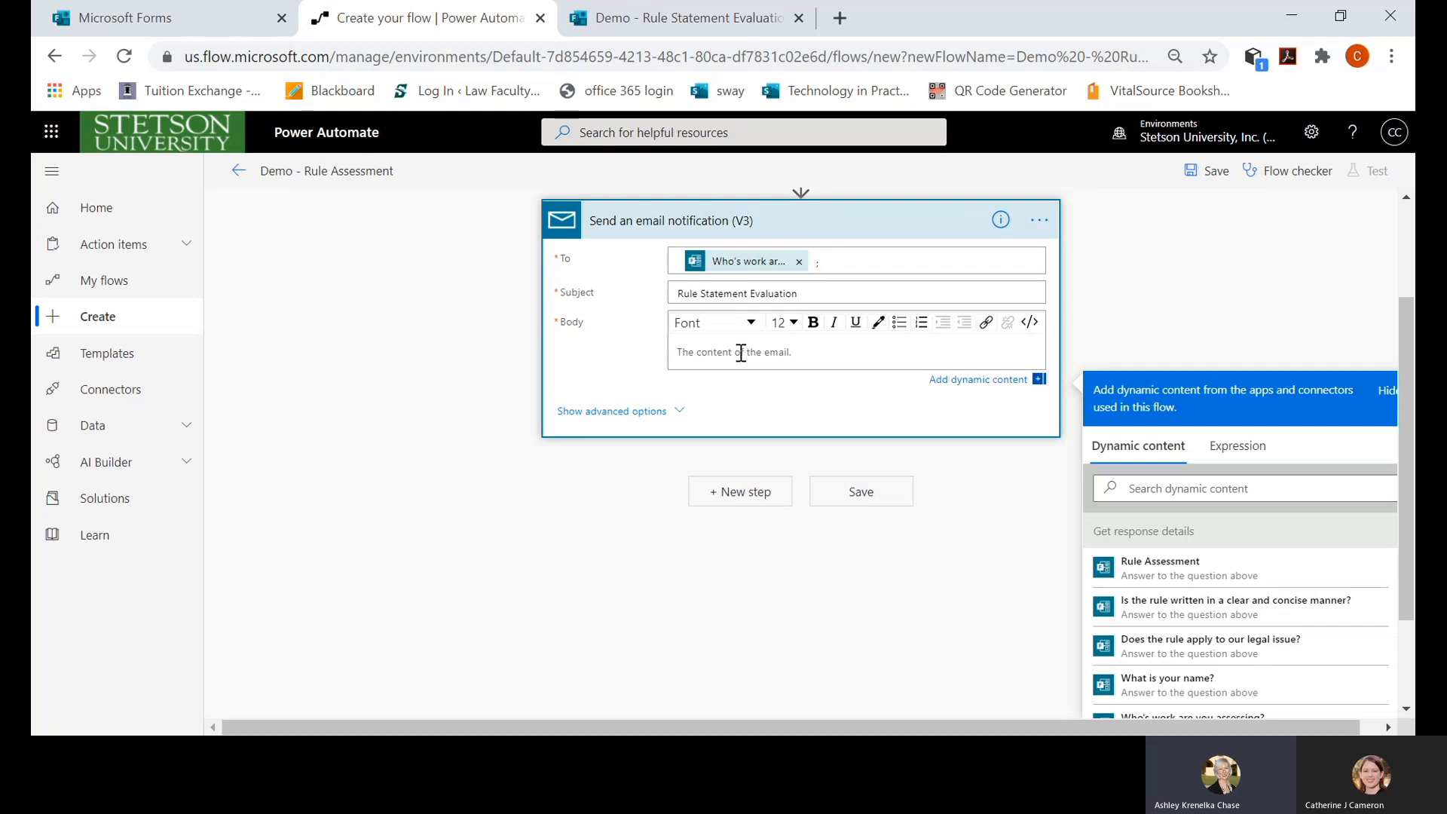
text(Hellow)
key(BackSpace)
text(,)
drag(1405, 526, 1402, 544)
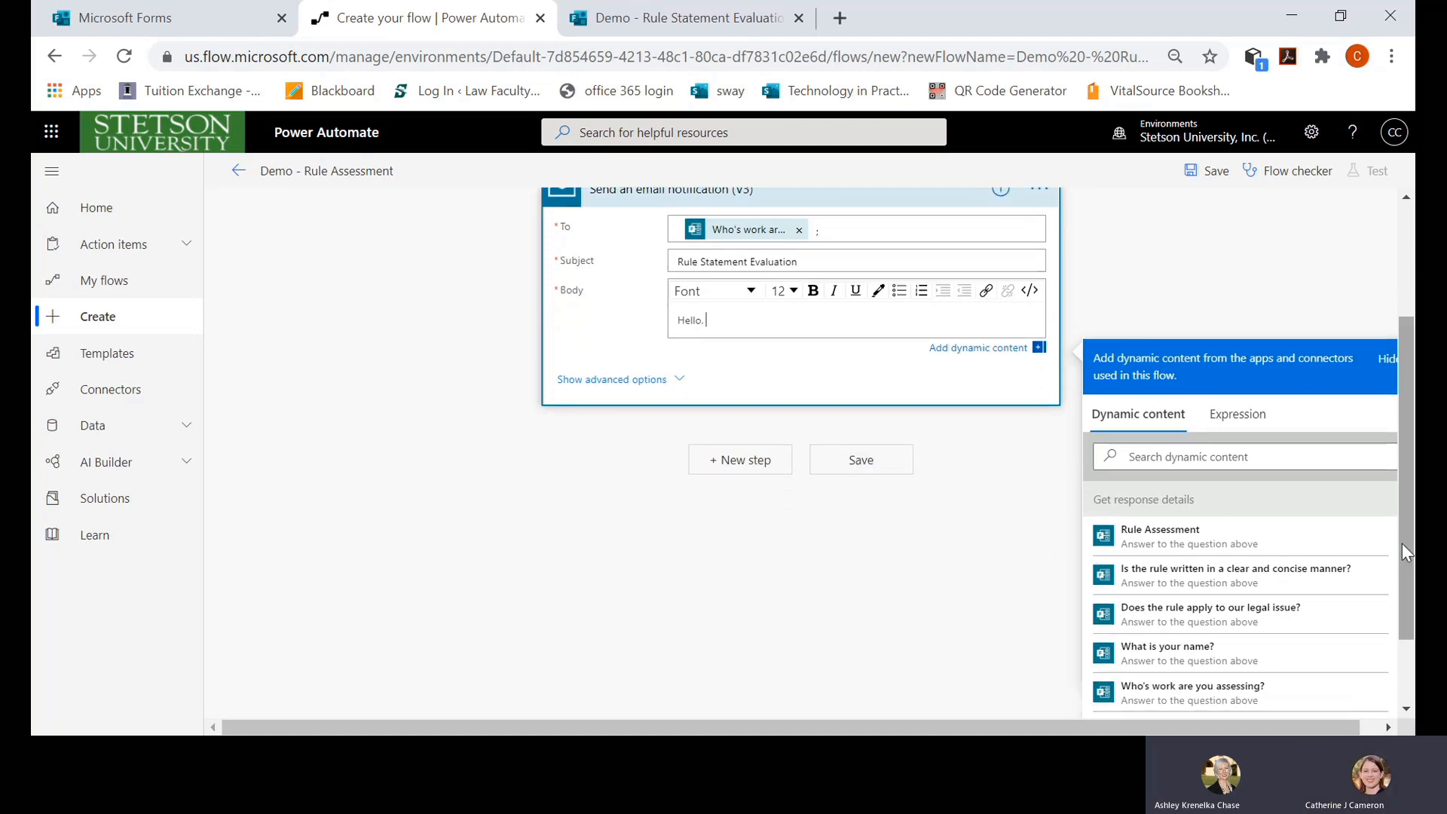
click(1206, 692)
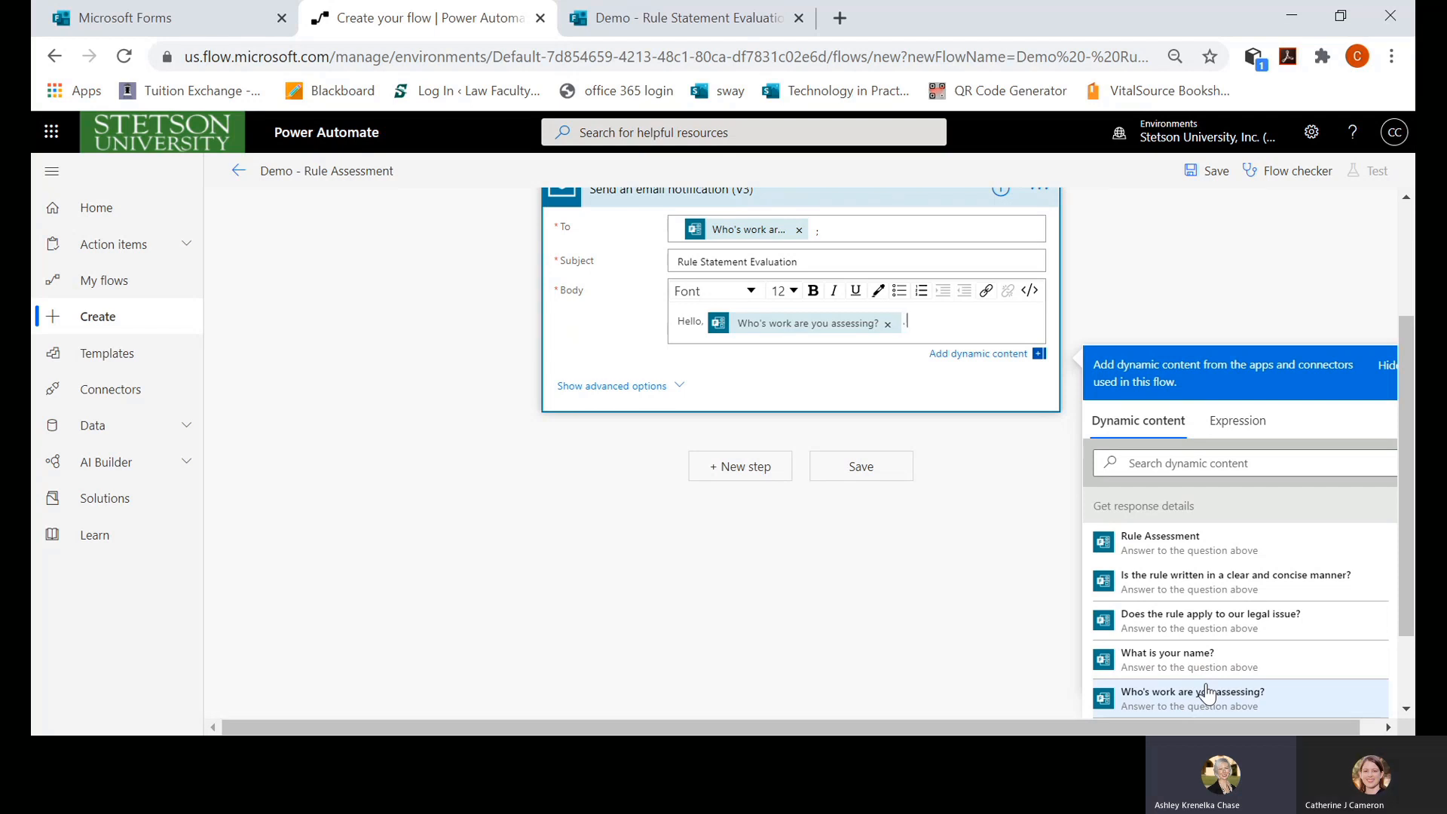
- Add "This is your peer edit from" and the dynamic answer "What is your name?" to the body, ending with a period and a new line
text(This is your peer edit from)
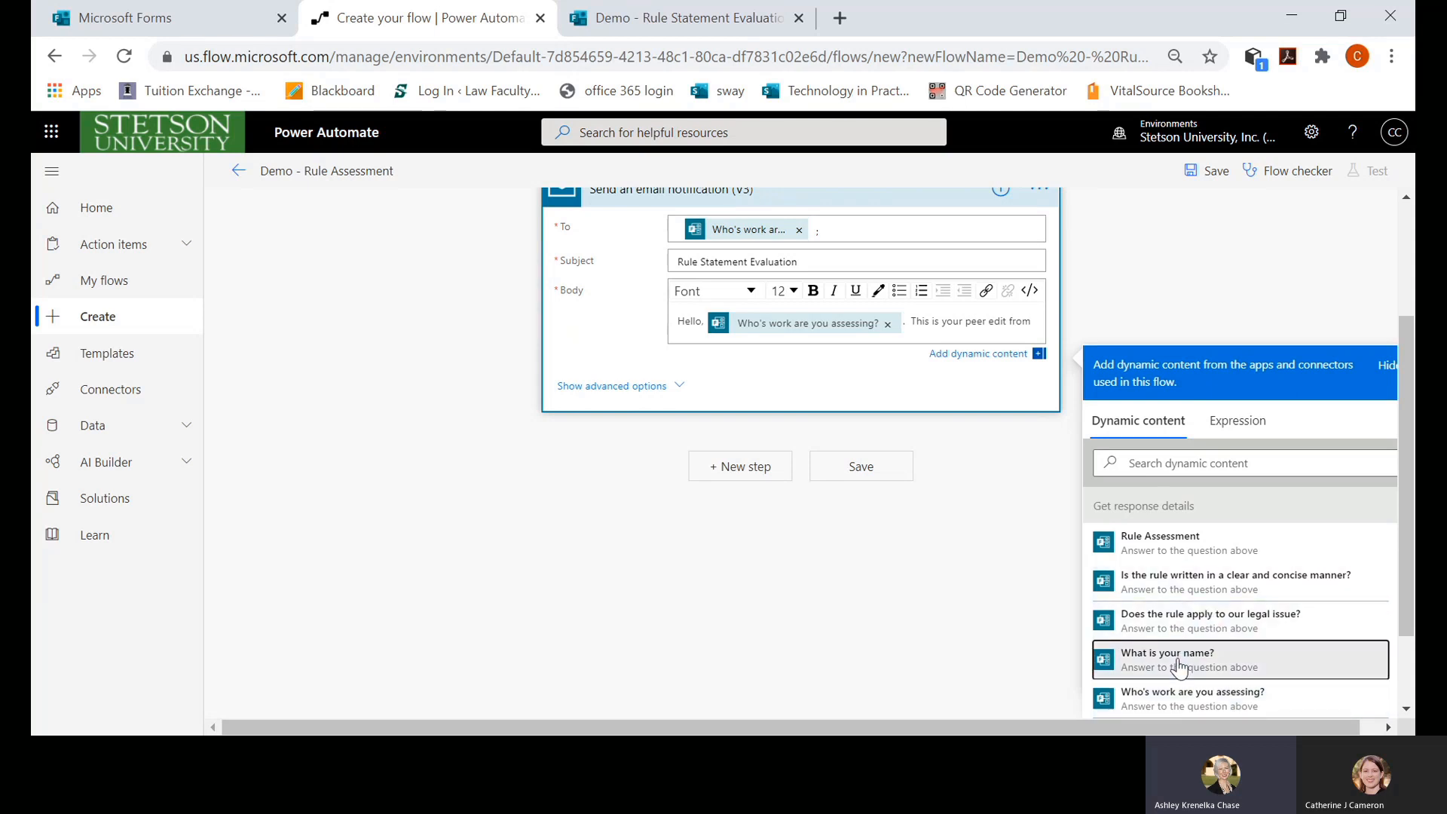
click(1180, 664)
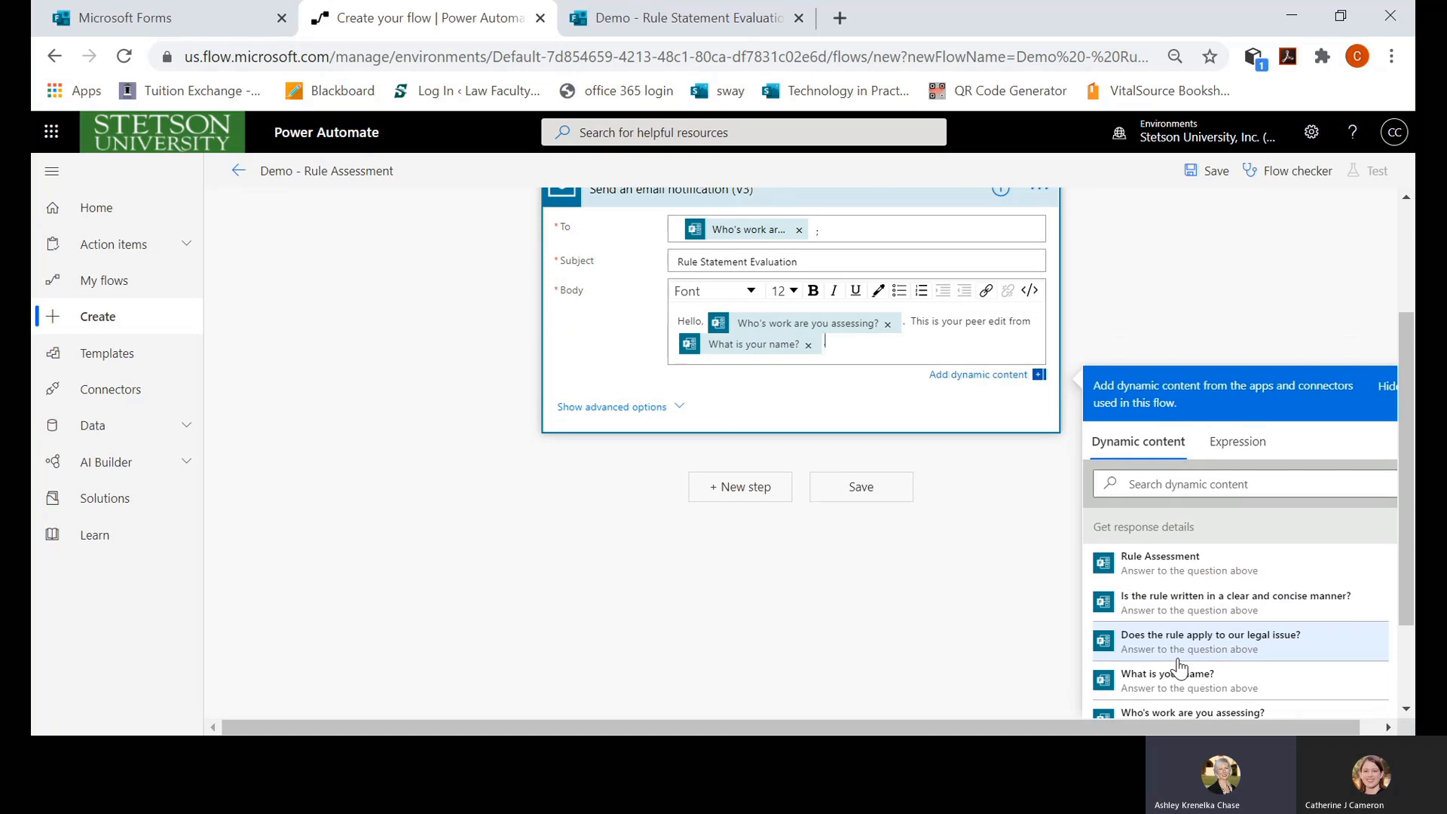
text(.)
key(Return)
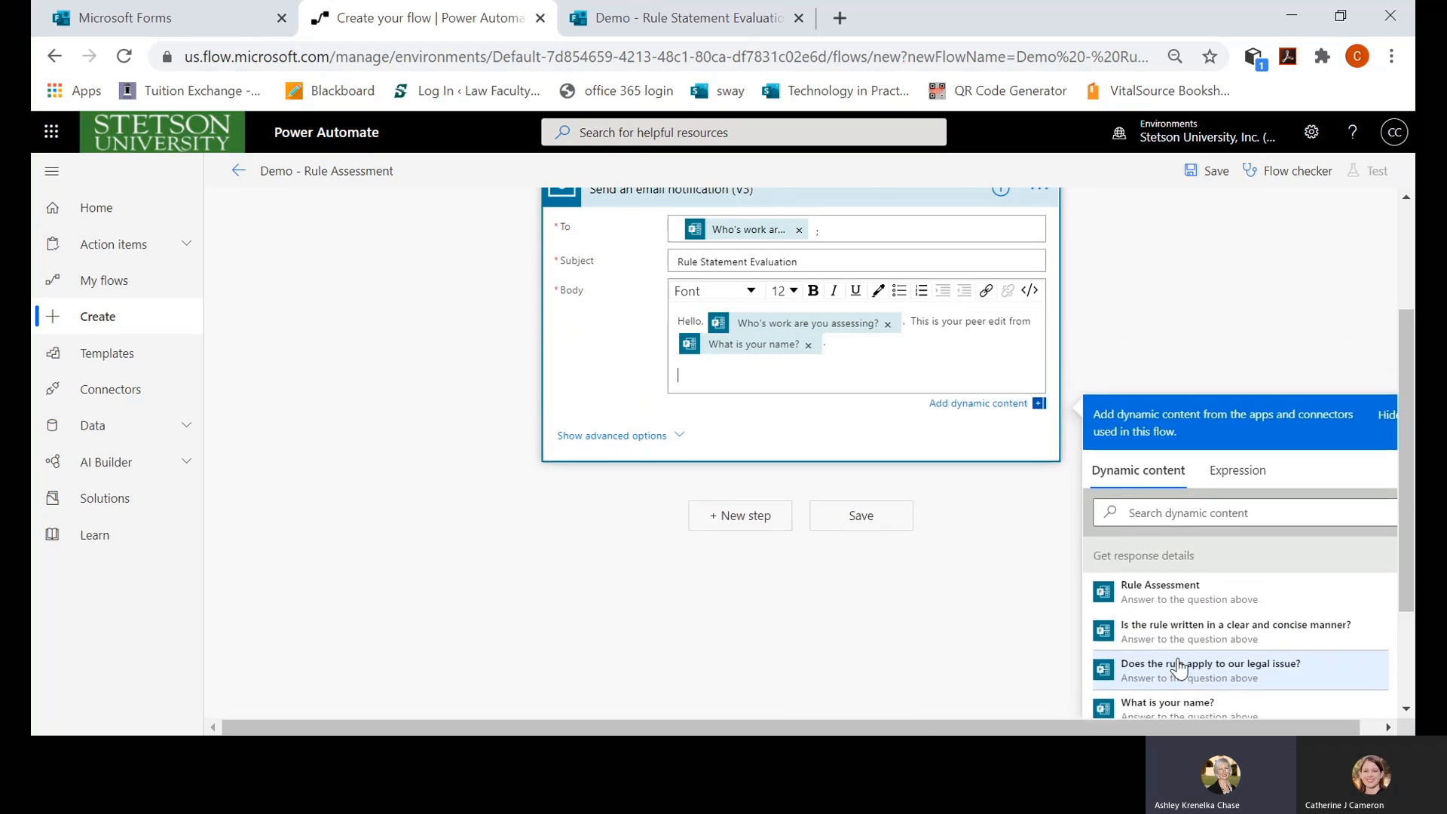
- Switch to the Microsoft Forms pages to review the evaluation form's questions, and return to the flow
drag(1404, 547, 1404, 594)
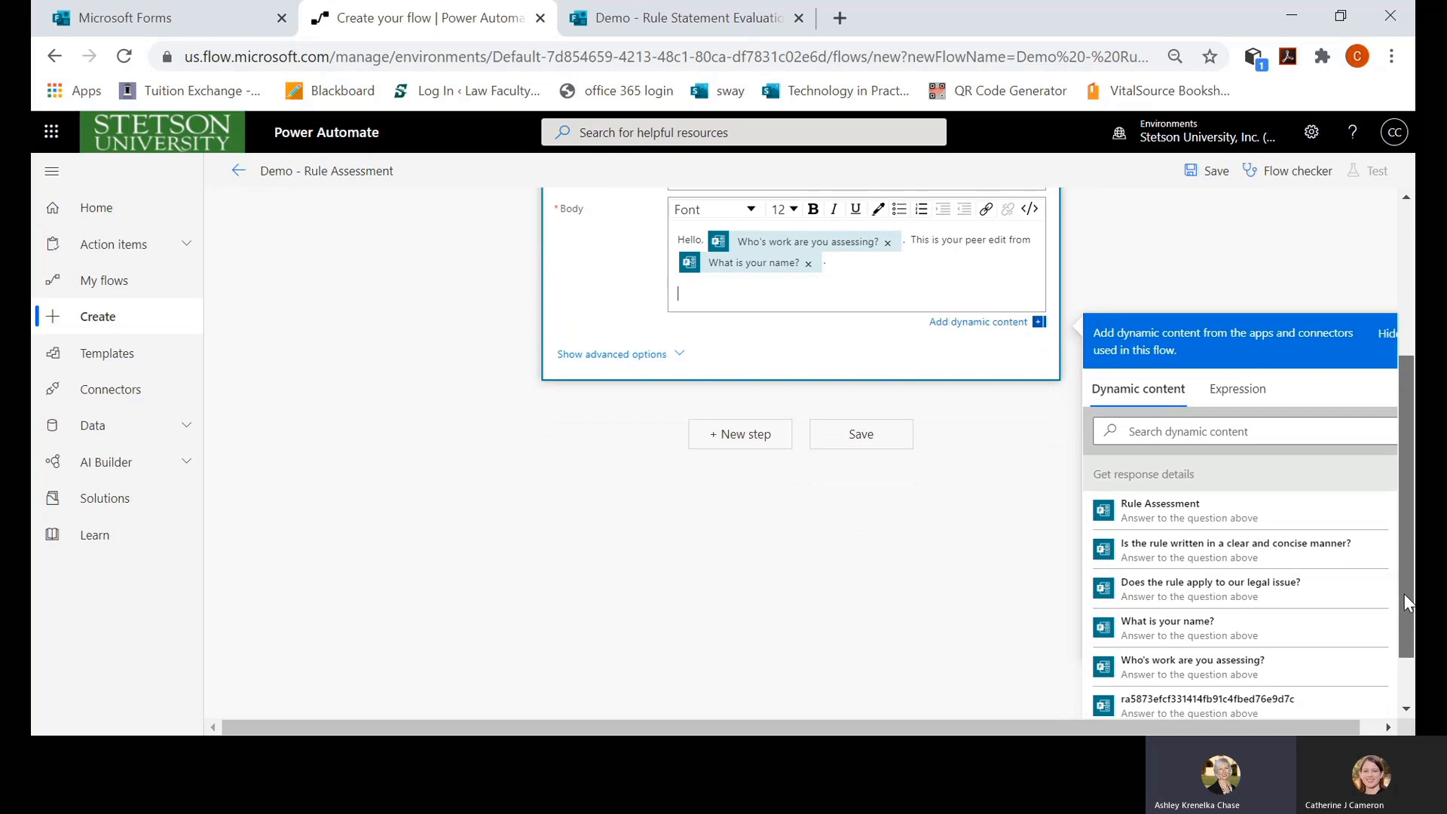
click(180, 18)
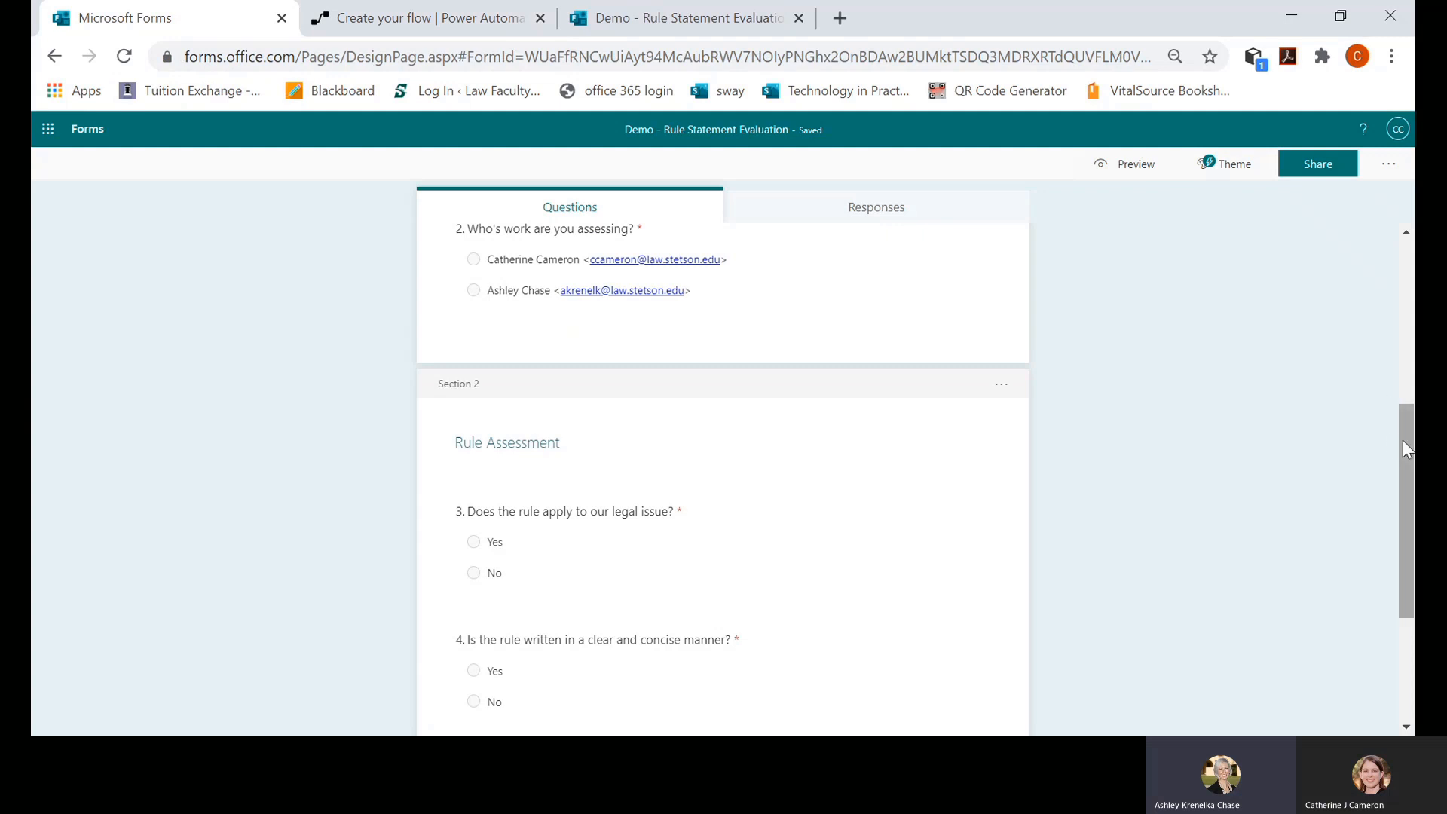
scroll(1405, 445, down, 3)
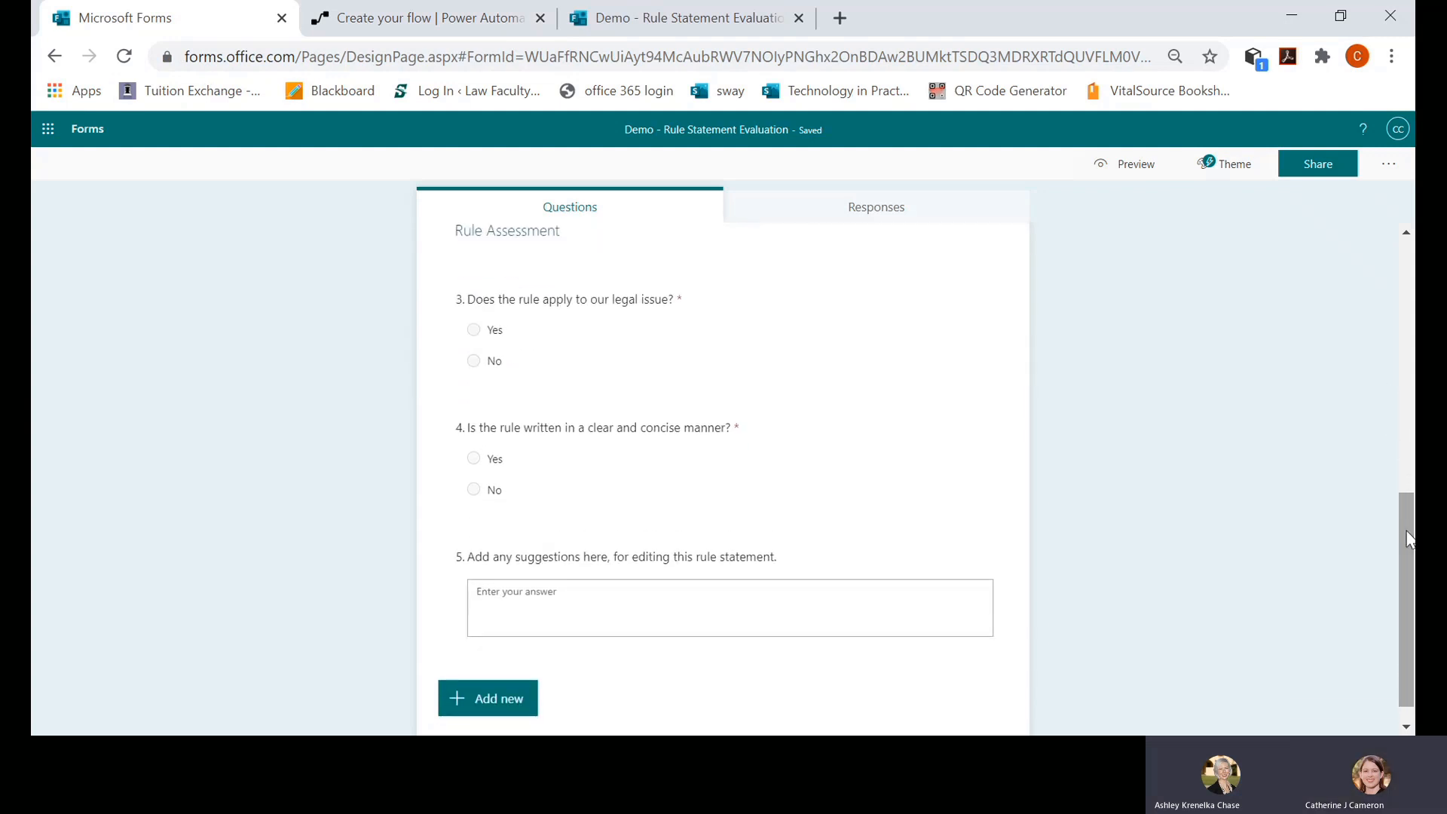
click(740, 22)
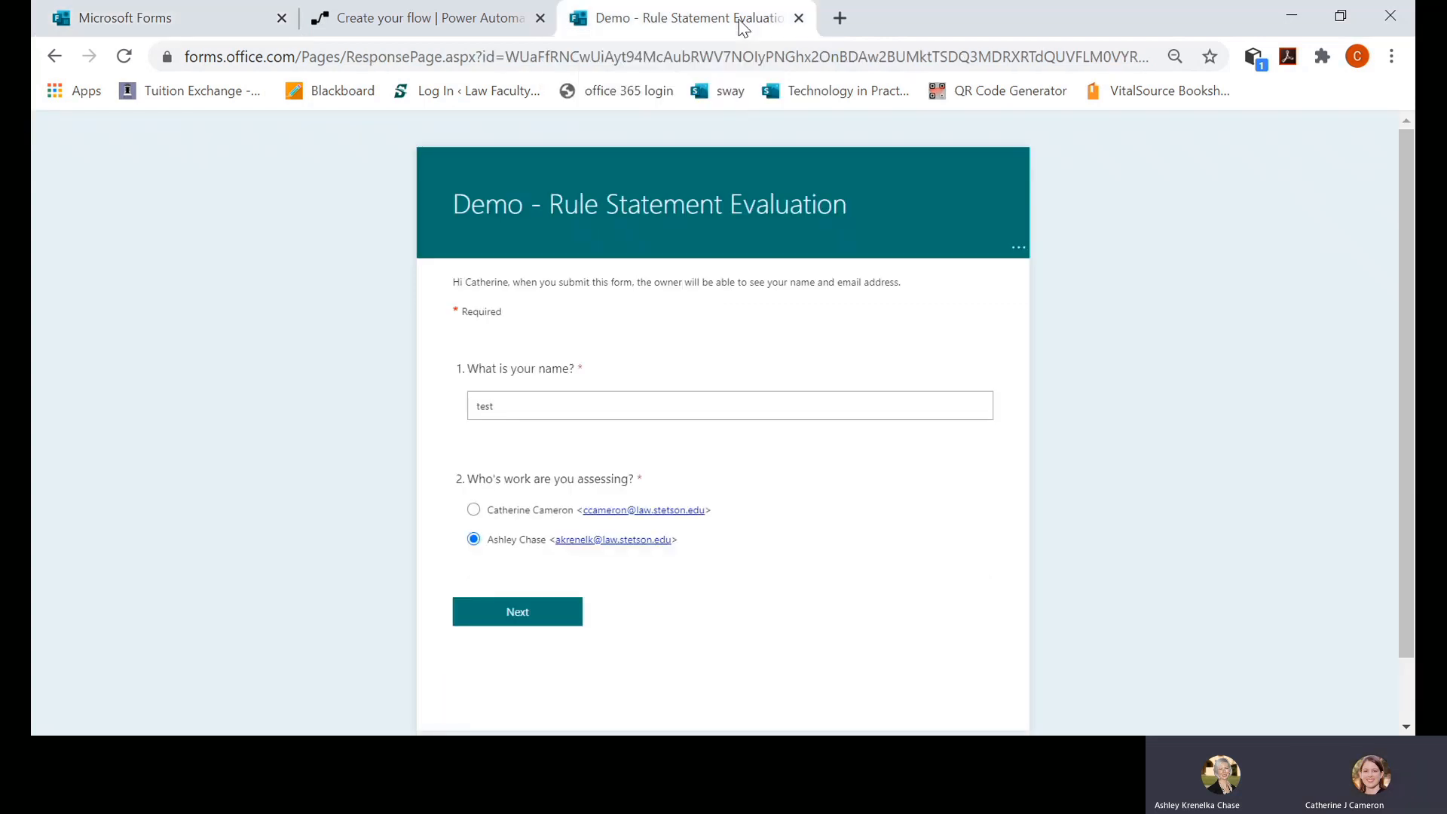
click(476, 22)
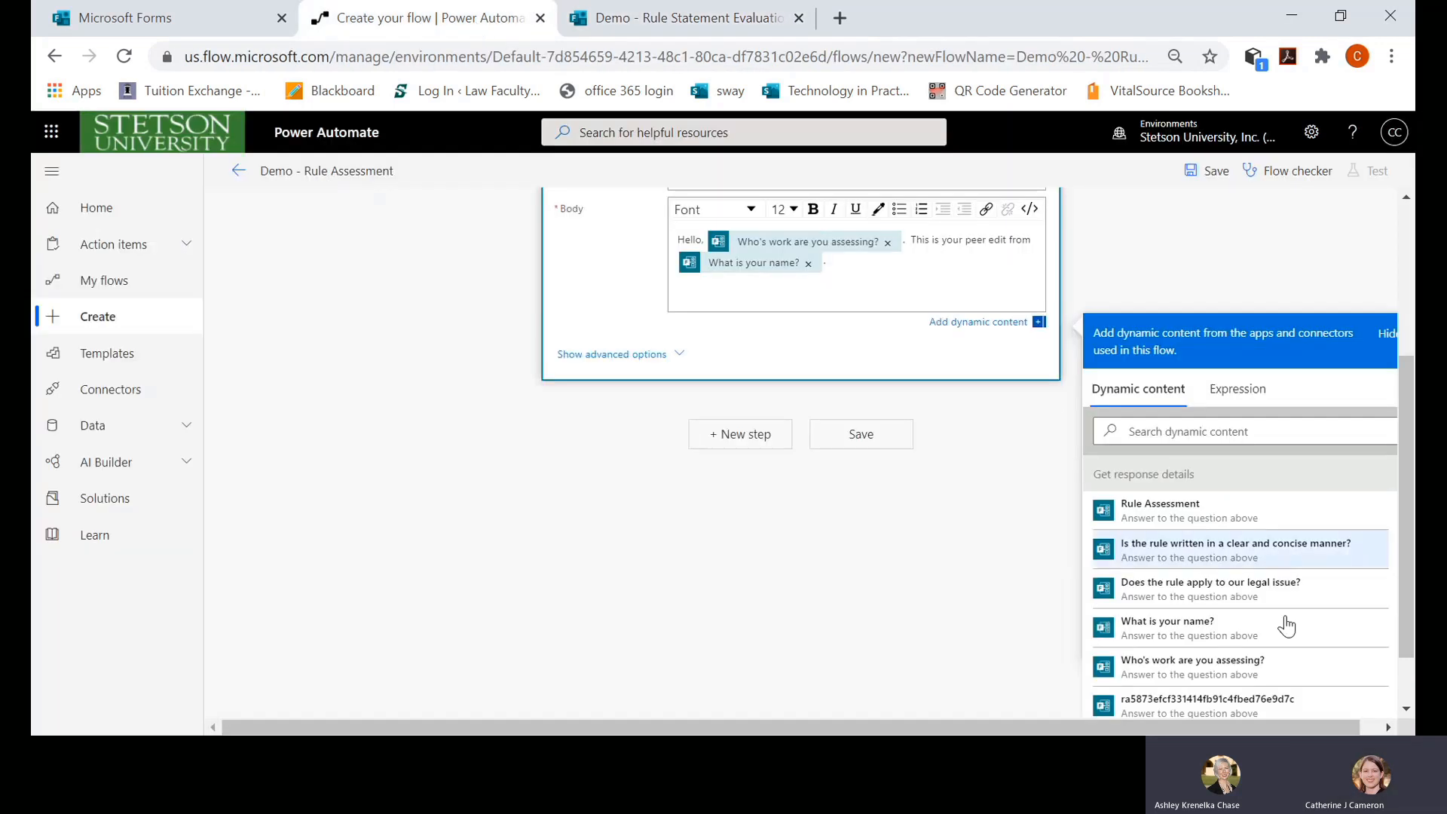
- Insert the dynamic answer "Is the rule written in a clear and concise manner?" below the greeting, with the same question as plain text above it
click(1354, 596)
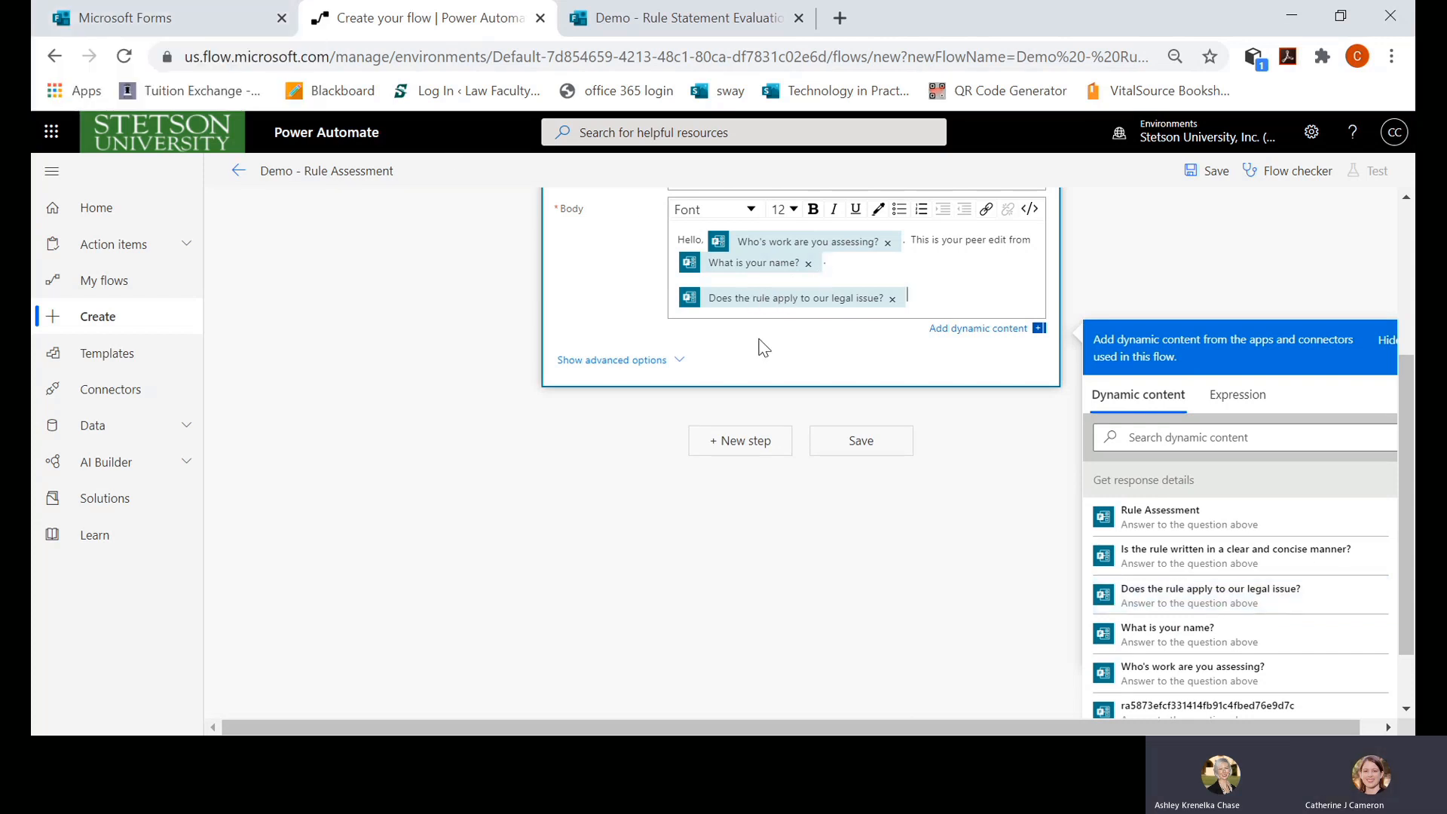
click(893, 298)
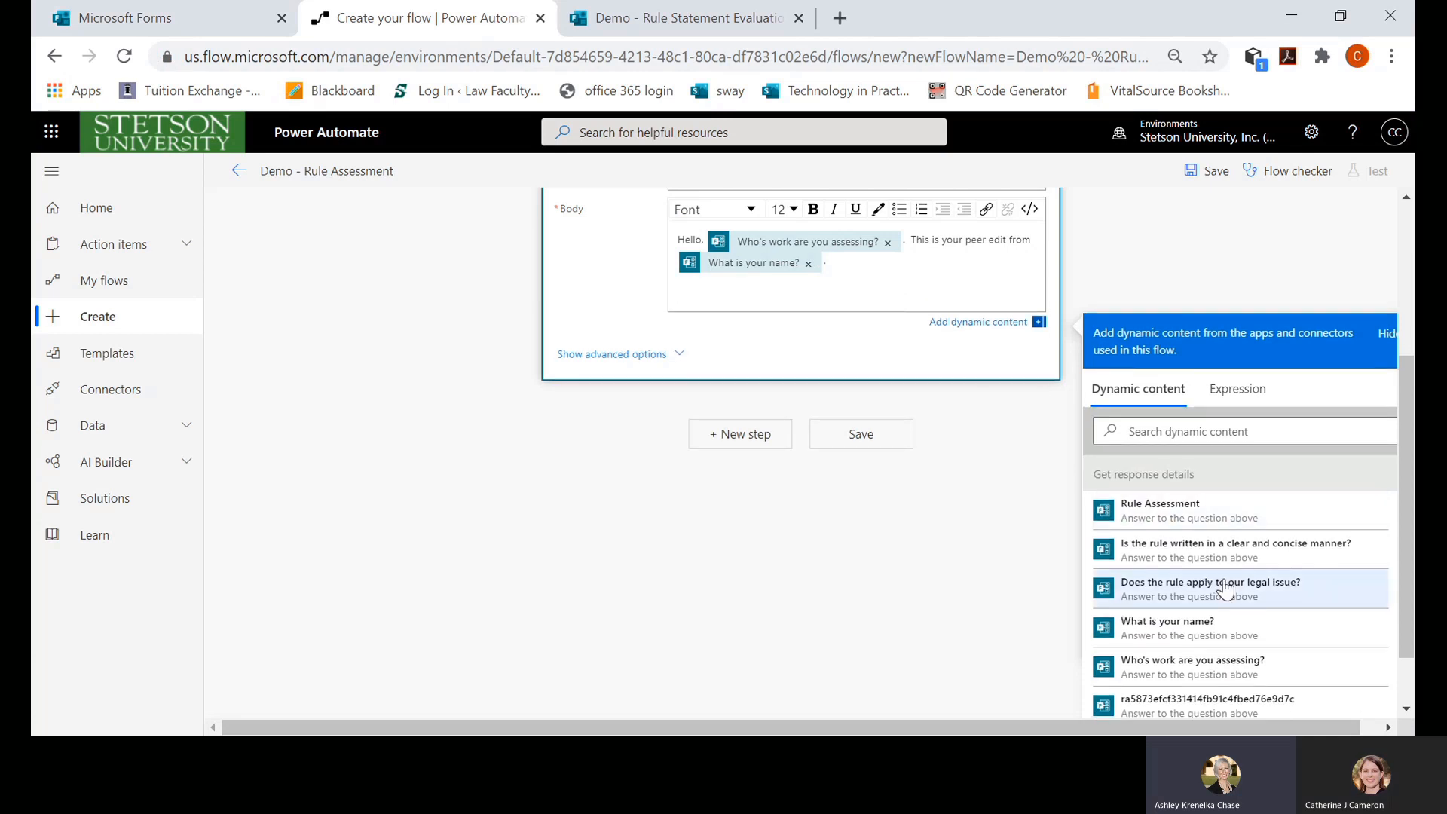
click(1336, 554)
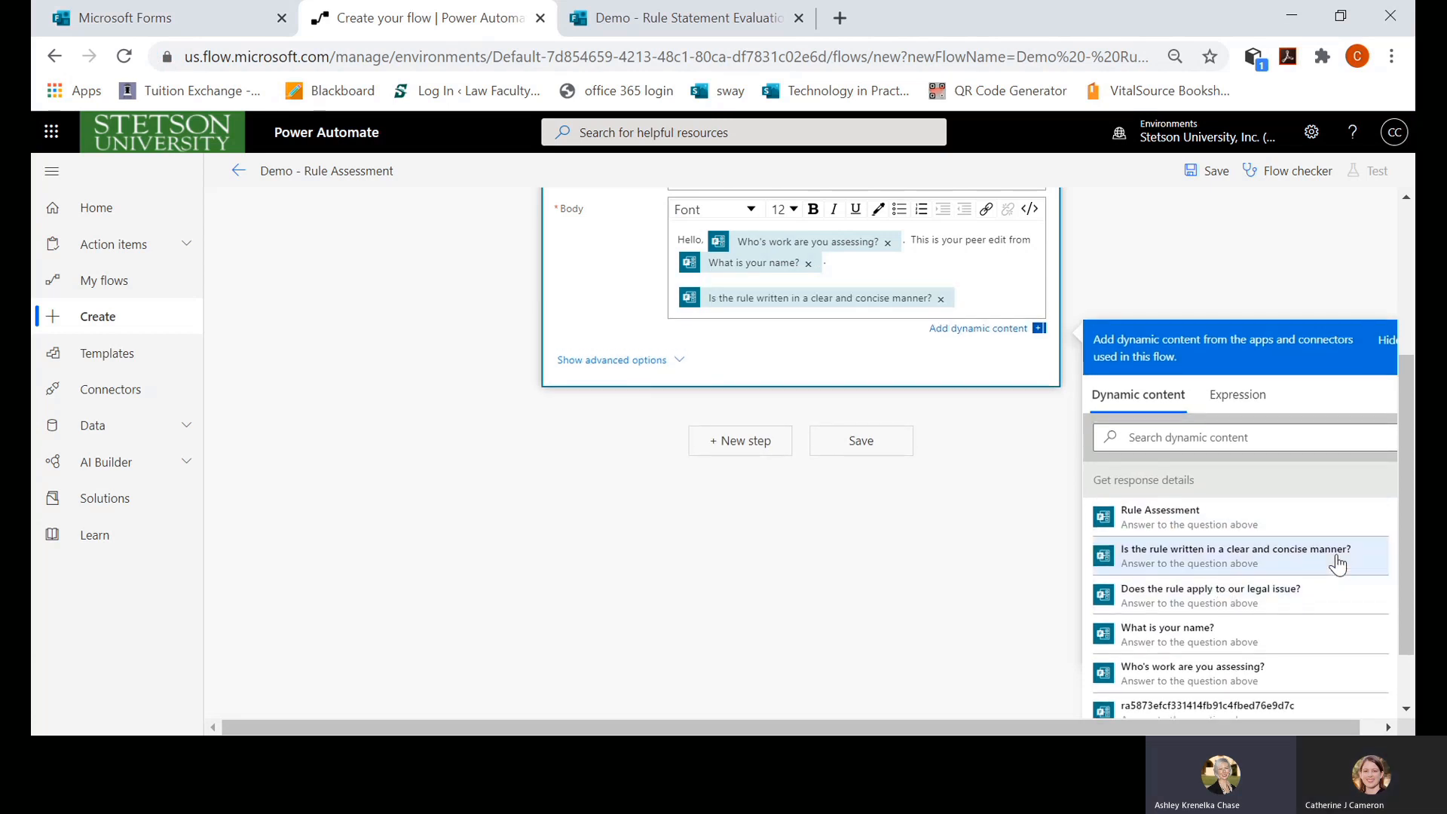
click(816, 281)
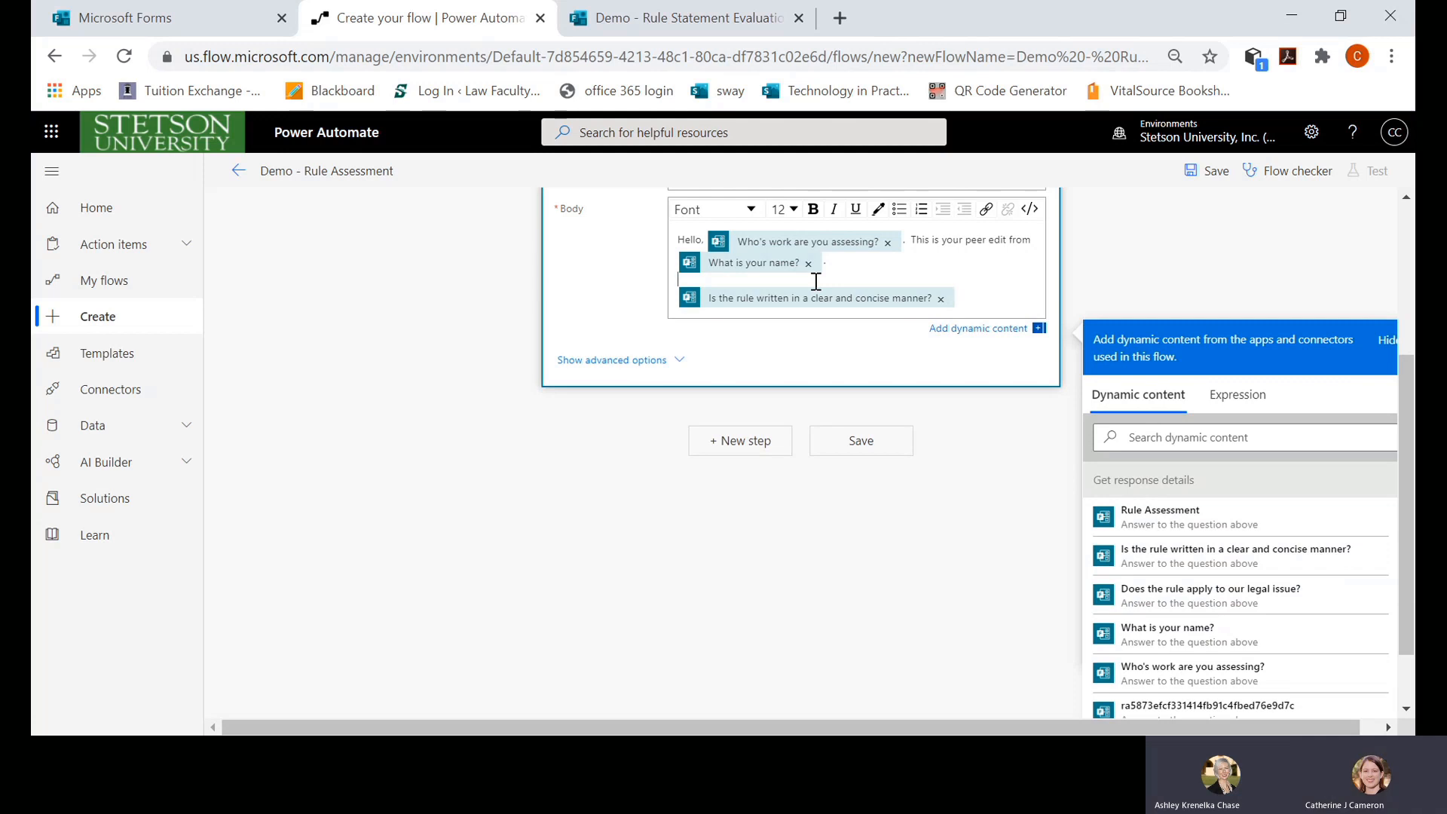
key(Return)
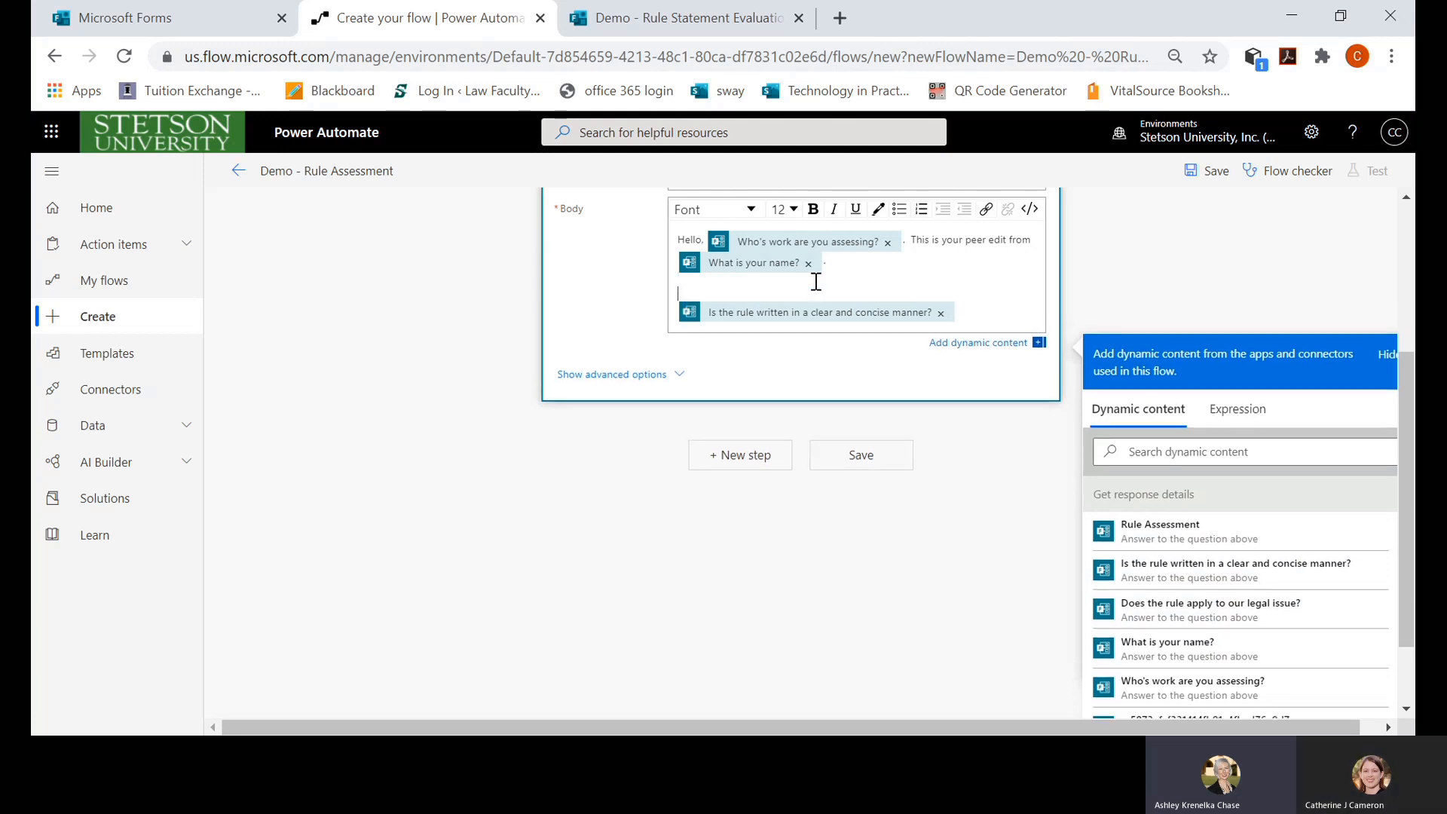
text(Is the rule written in a Clear and concise manner?)
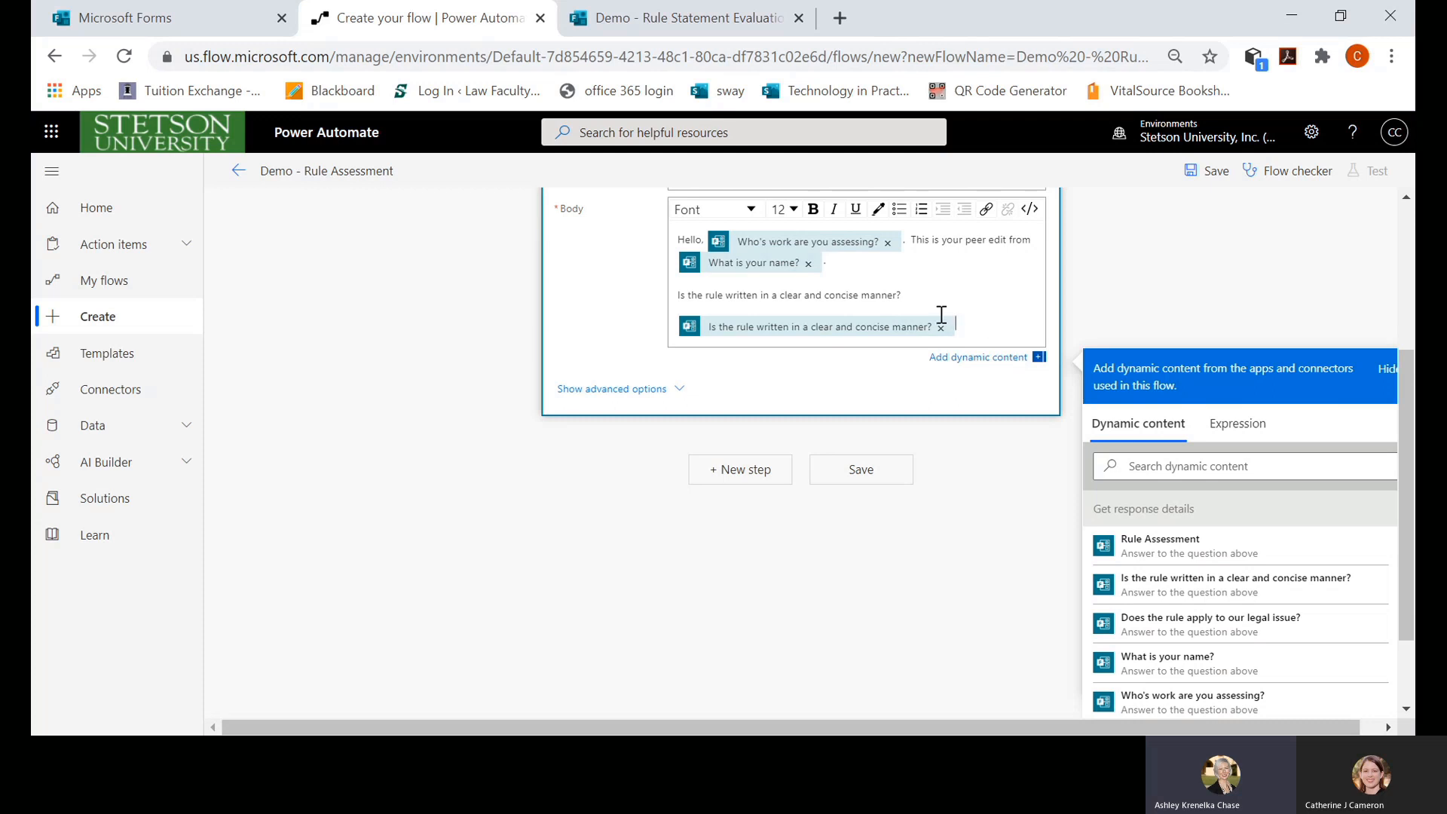
- Make the plain-text question "Is the rule written in a clear and concise manner?" bold
drag(905, 294, 677, 292)
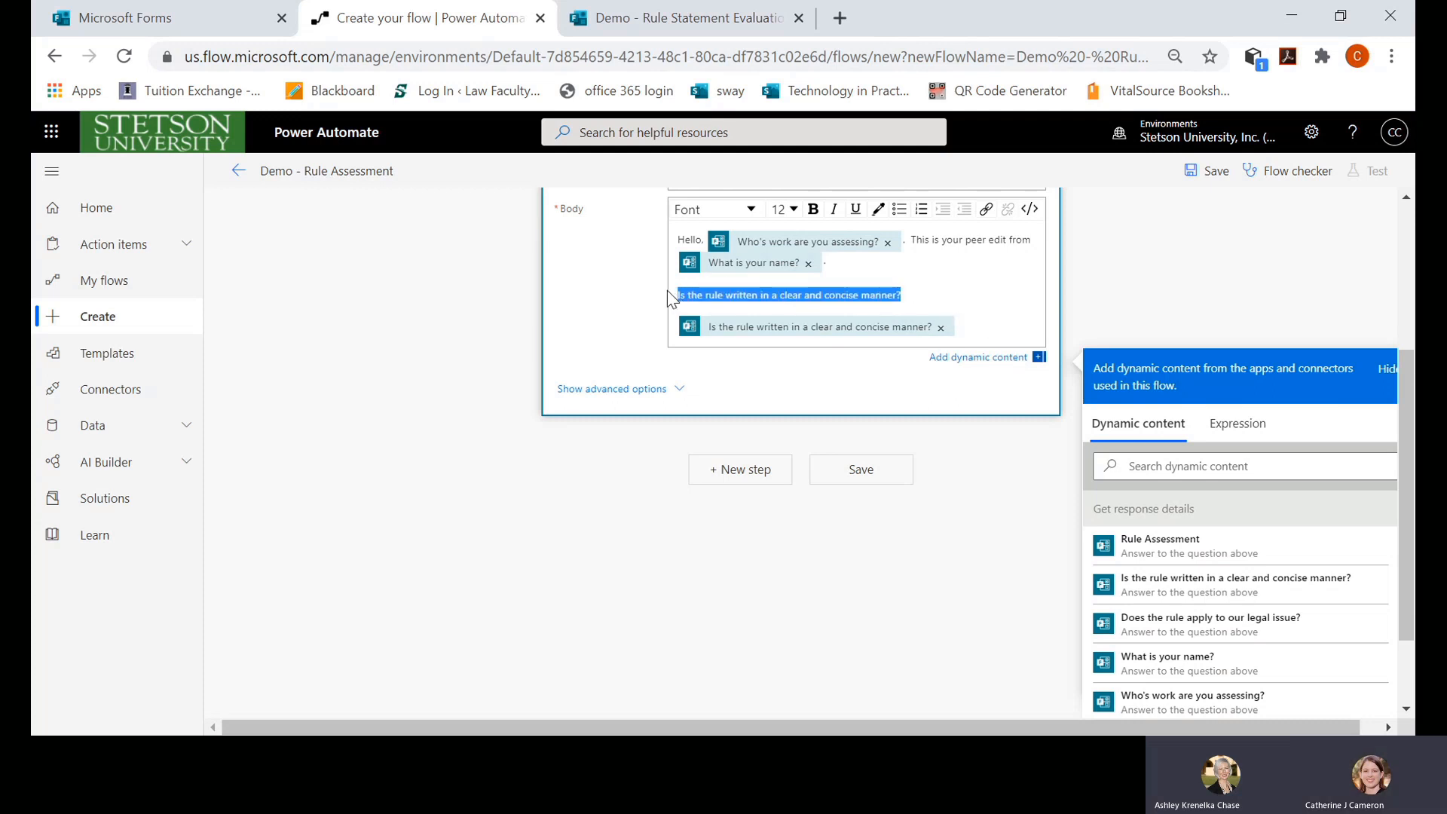
click(813, 219)
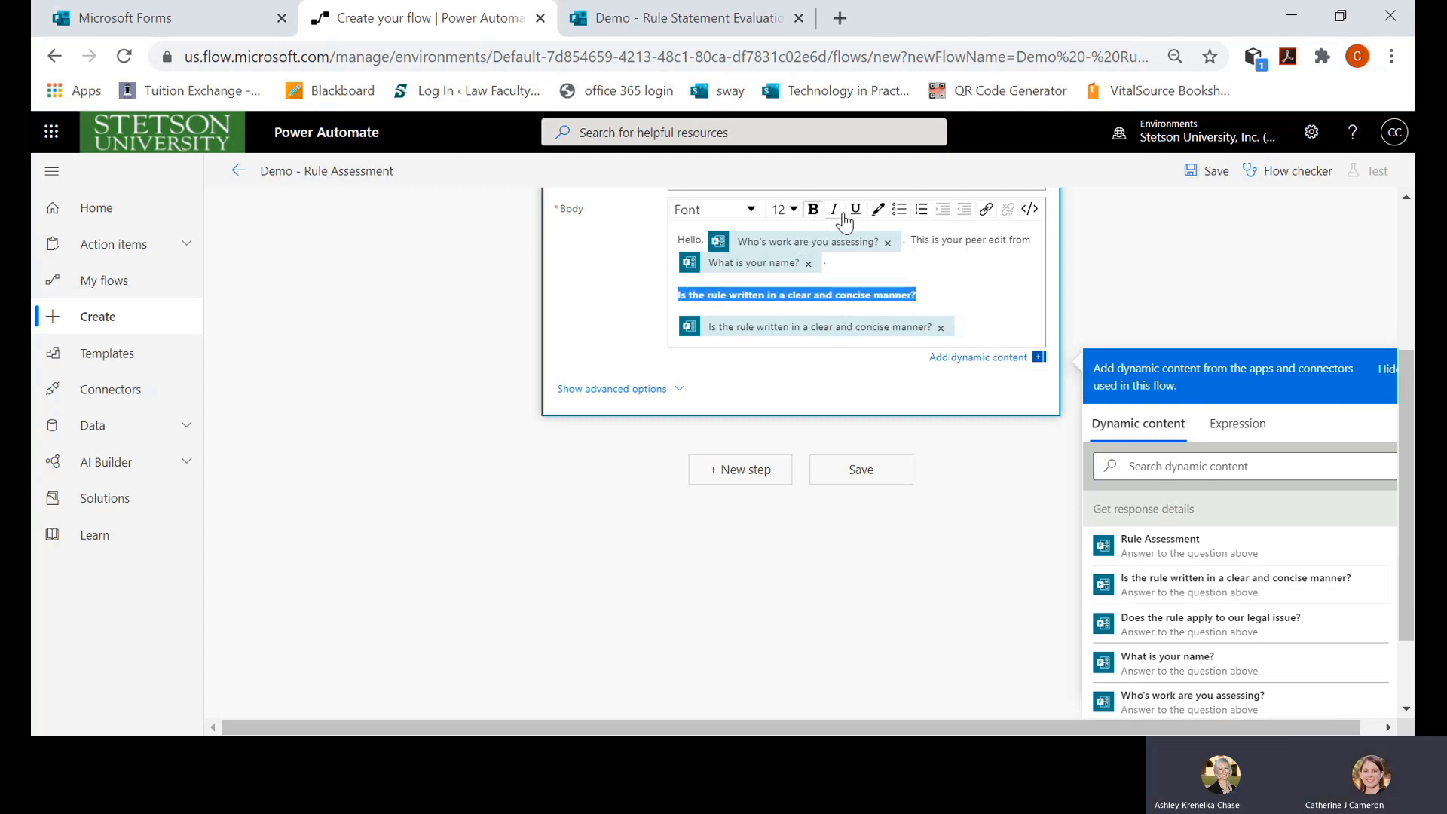
click(940, 303)
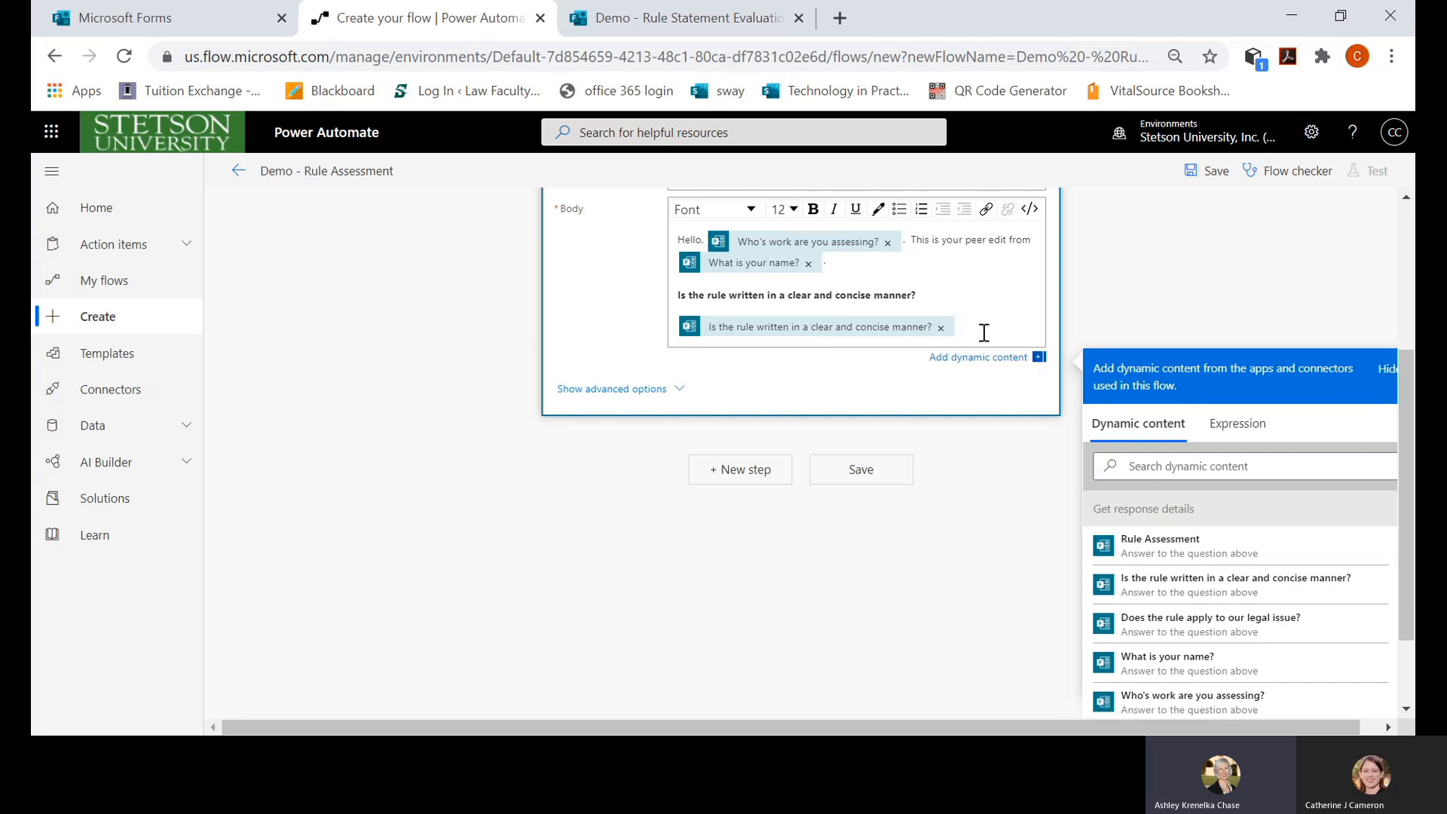
- Insert the dynamic answer "Does the rule apply to our legal issue?" on a new body line, with the same question as plain text above it
key(Return)
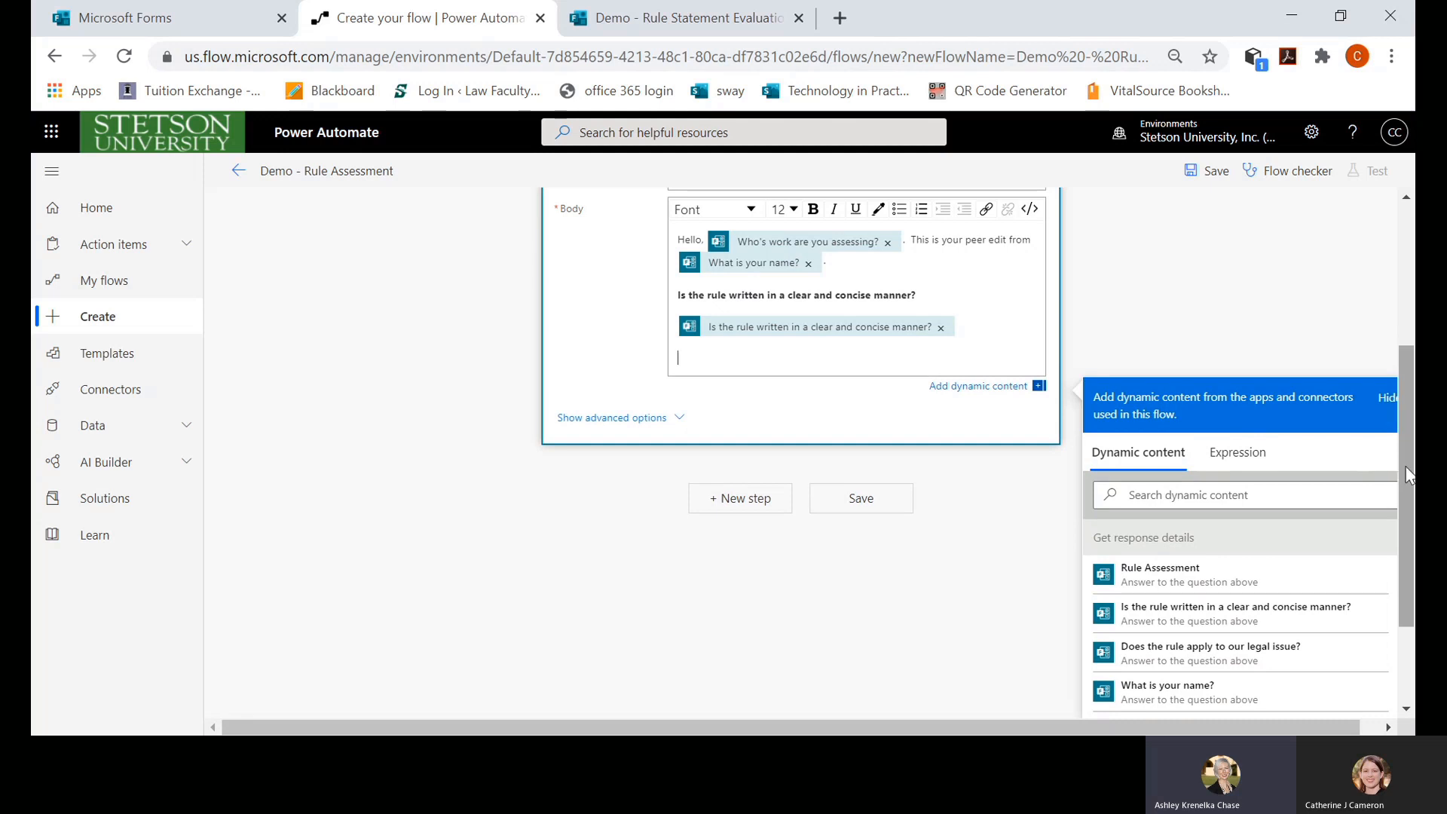
drag(1407, 475, 1406, 508)
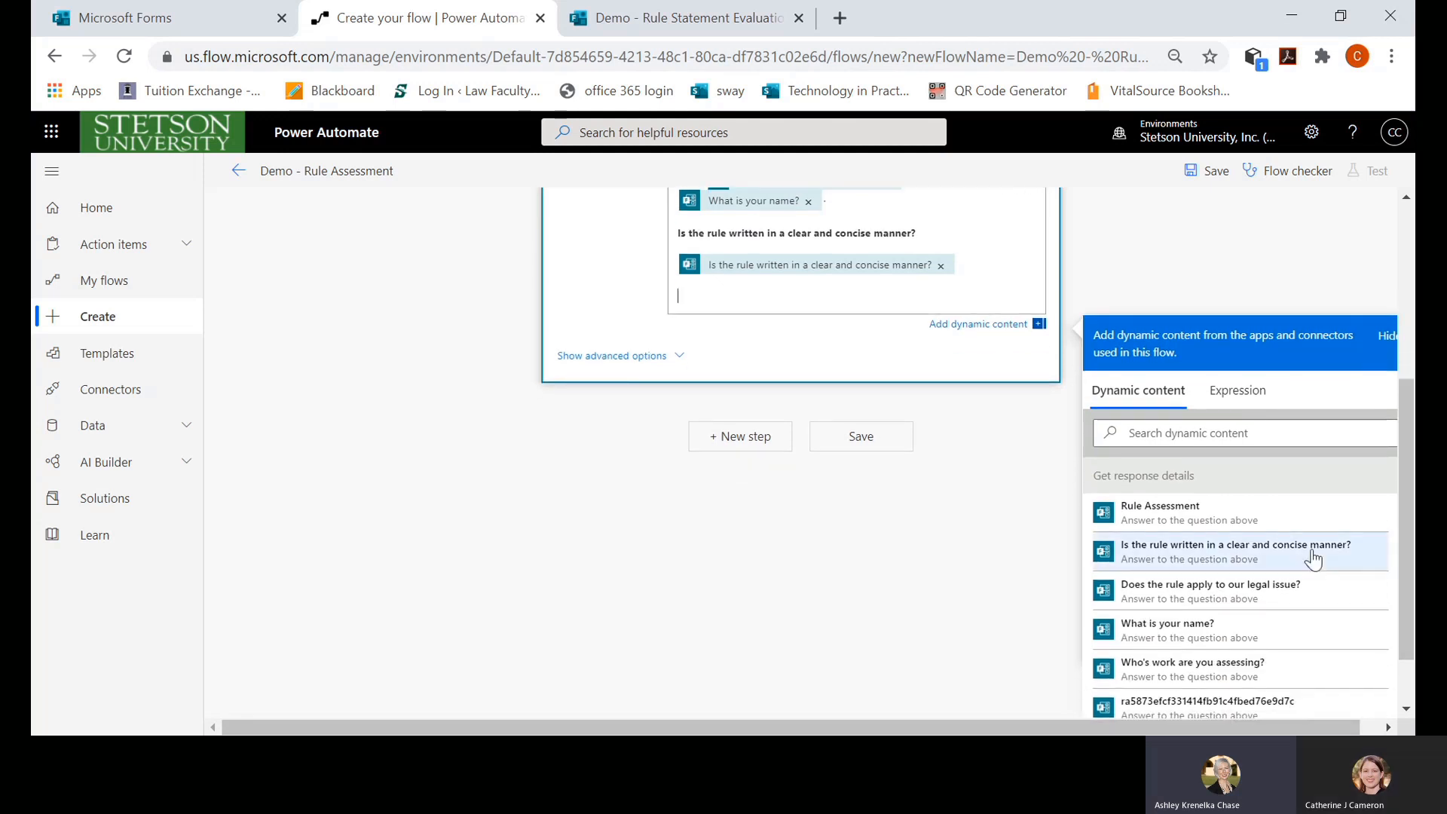
click(1239, 594)
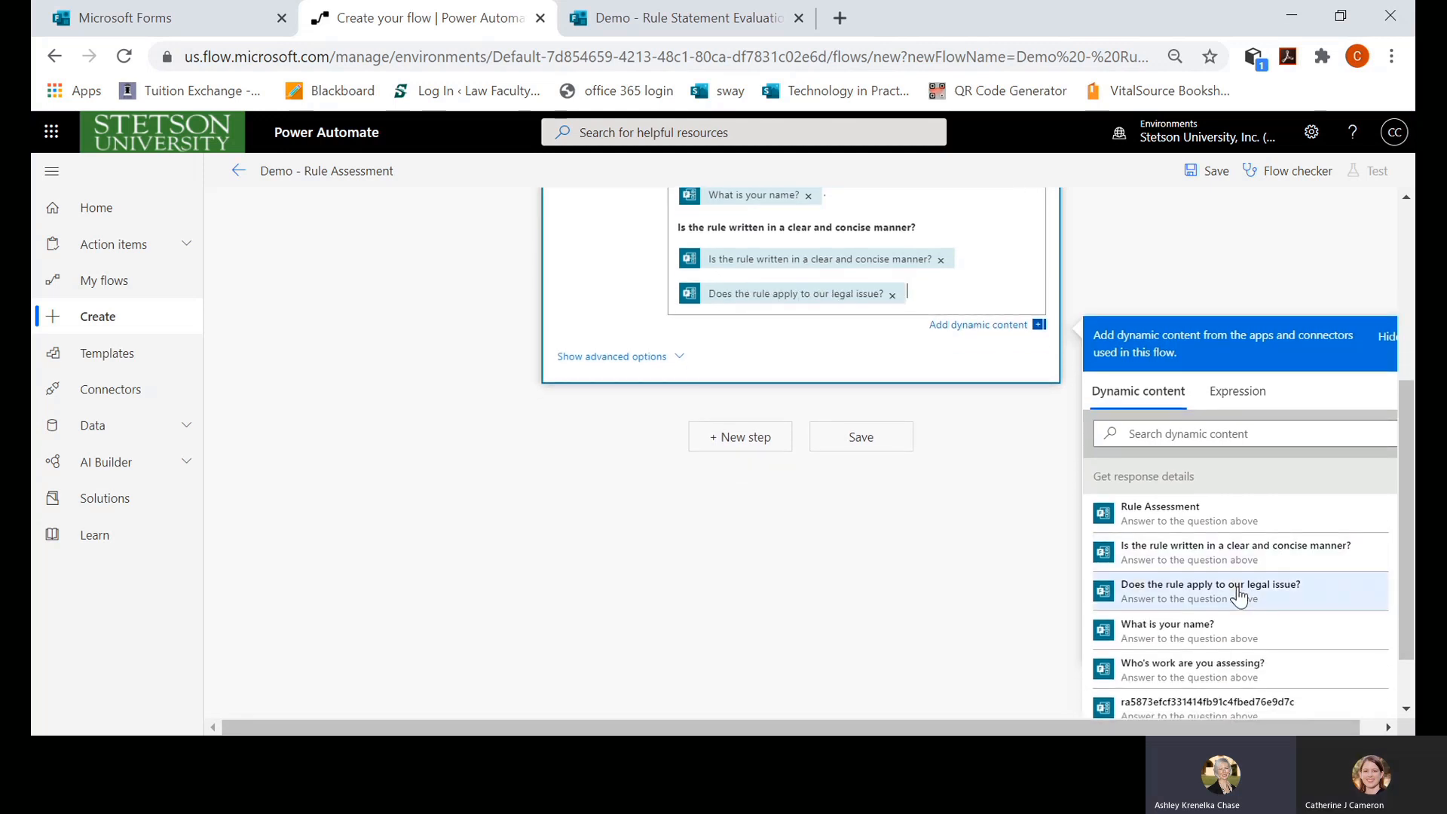
click(967, 269)
key(Return)
key(Return)
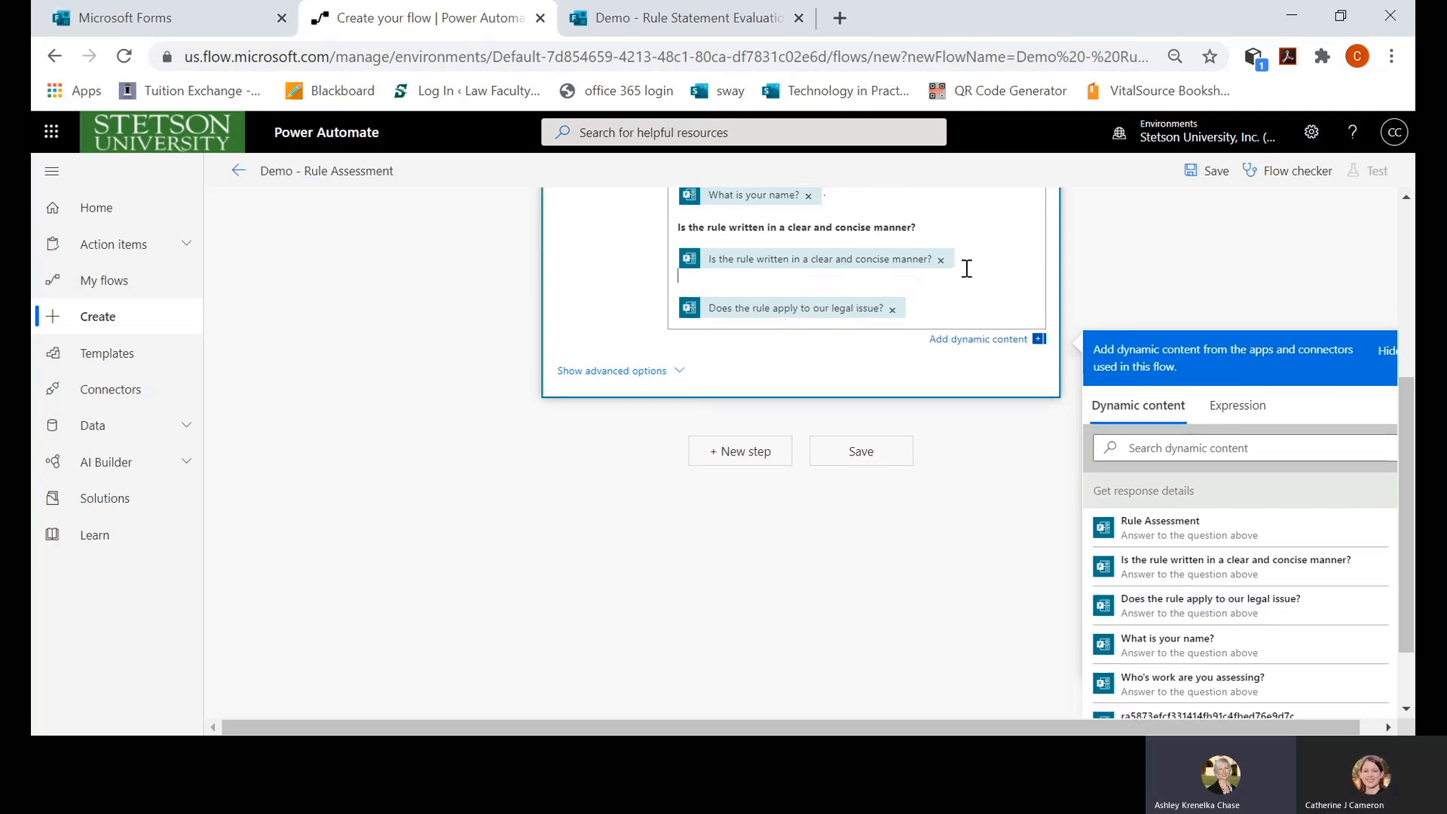
text(Does the rul)
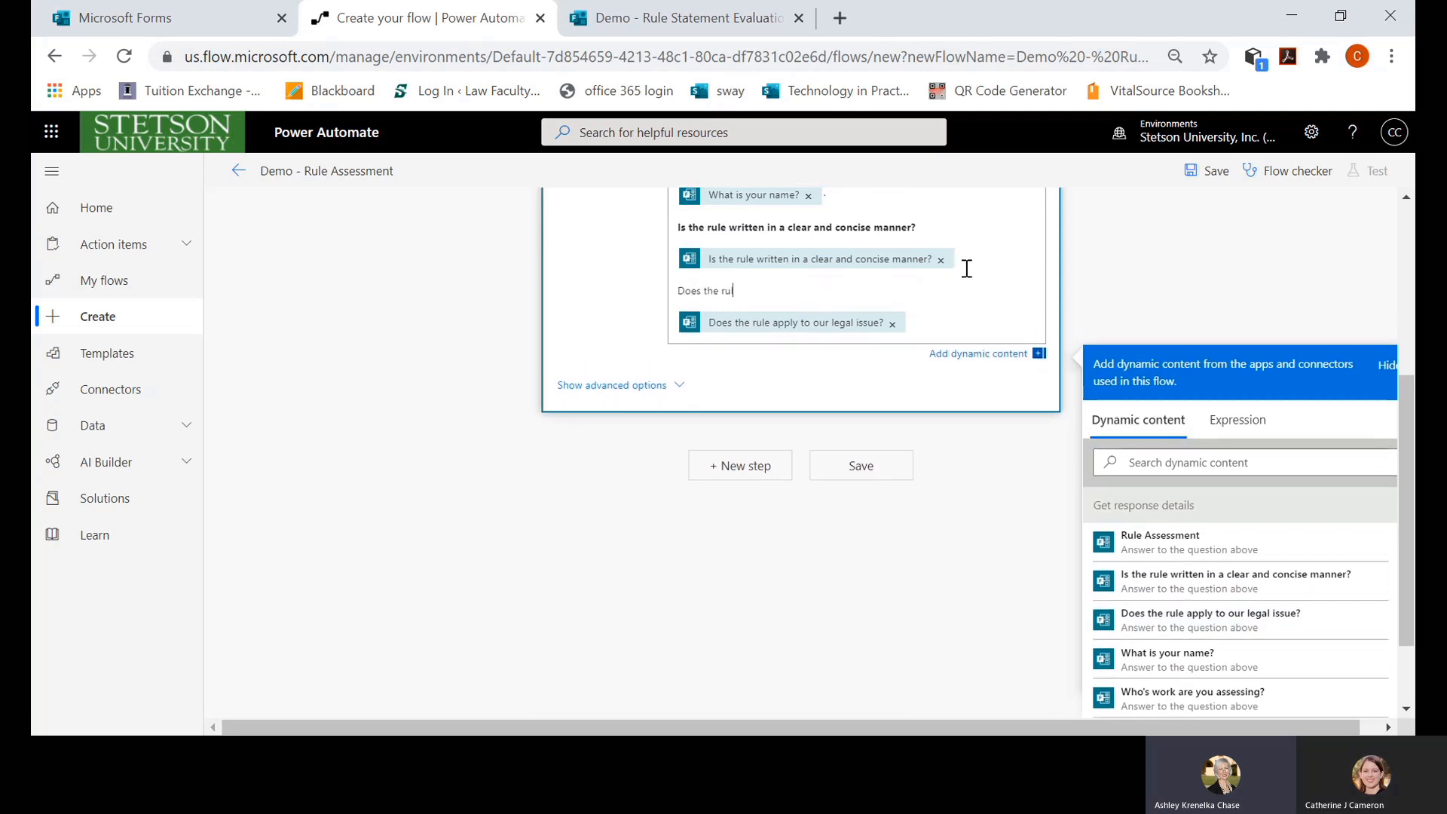
text(e apply to our lega)
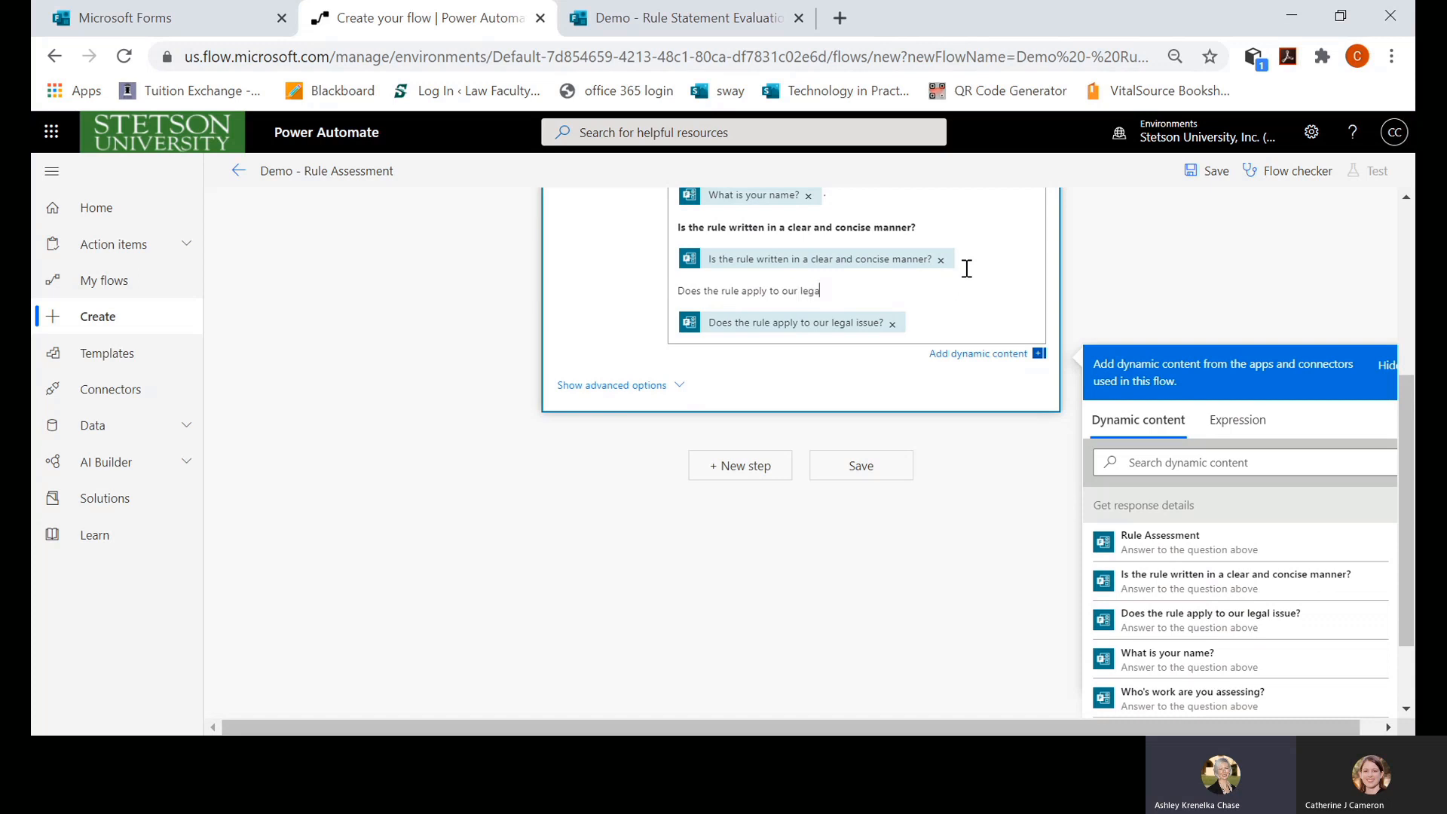
text(l issue?)
- Make the plain-text question "Does the rule apply to our legal issue?" bold
drag(854, 291, 678, 292)
drag(1404, 377, 1397, 314)
click(813, 254)
- Insert the dynamic answer "Add any suggestions here, for editing this rule statement." at the end of the body, leaving a line above it
click(941, 435)
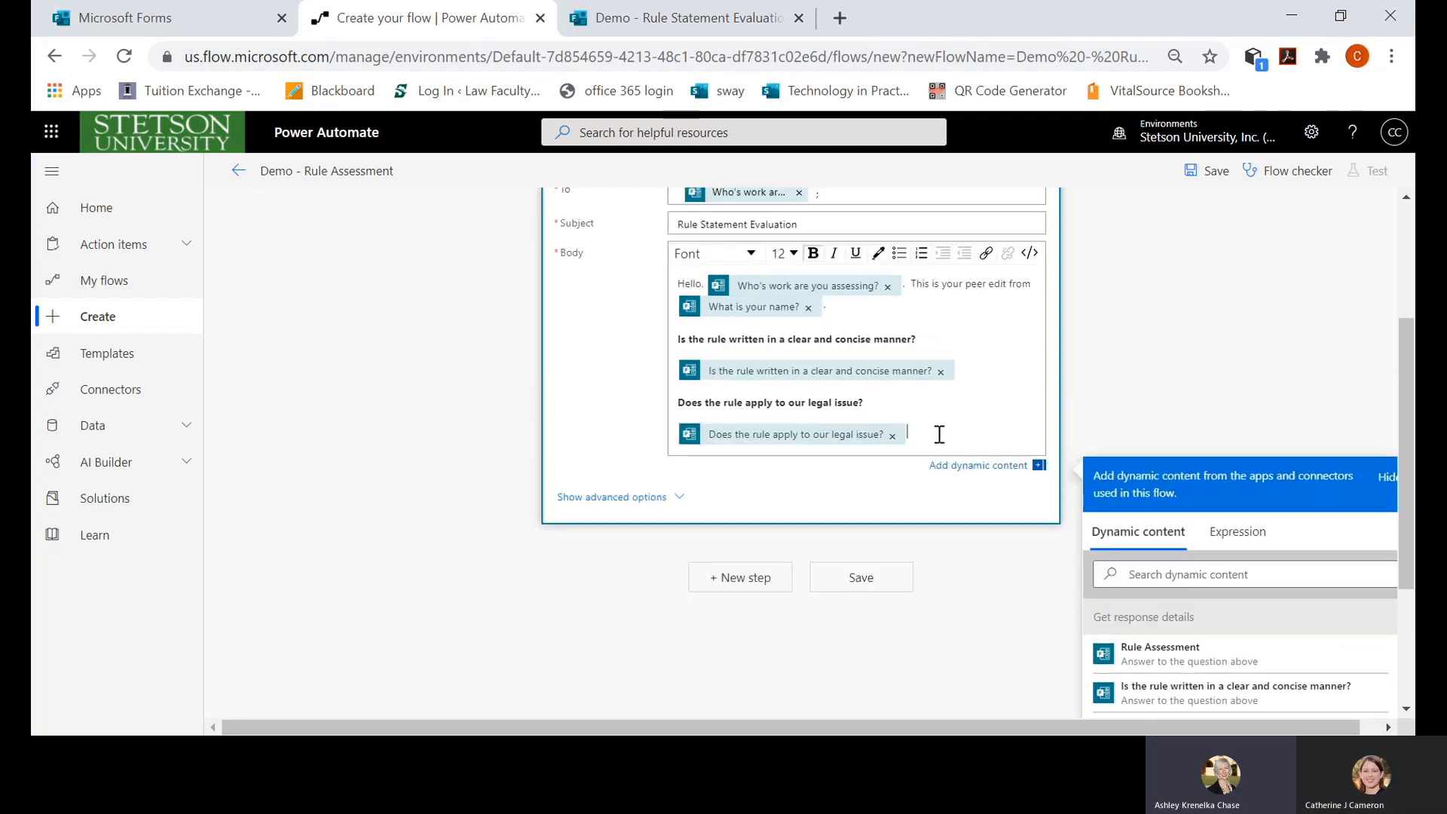
key(Return)
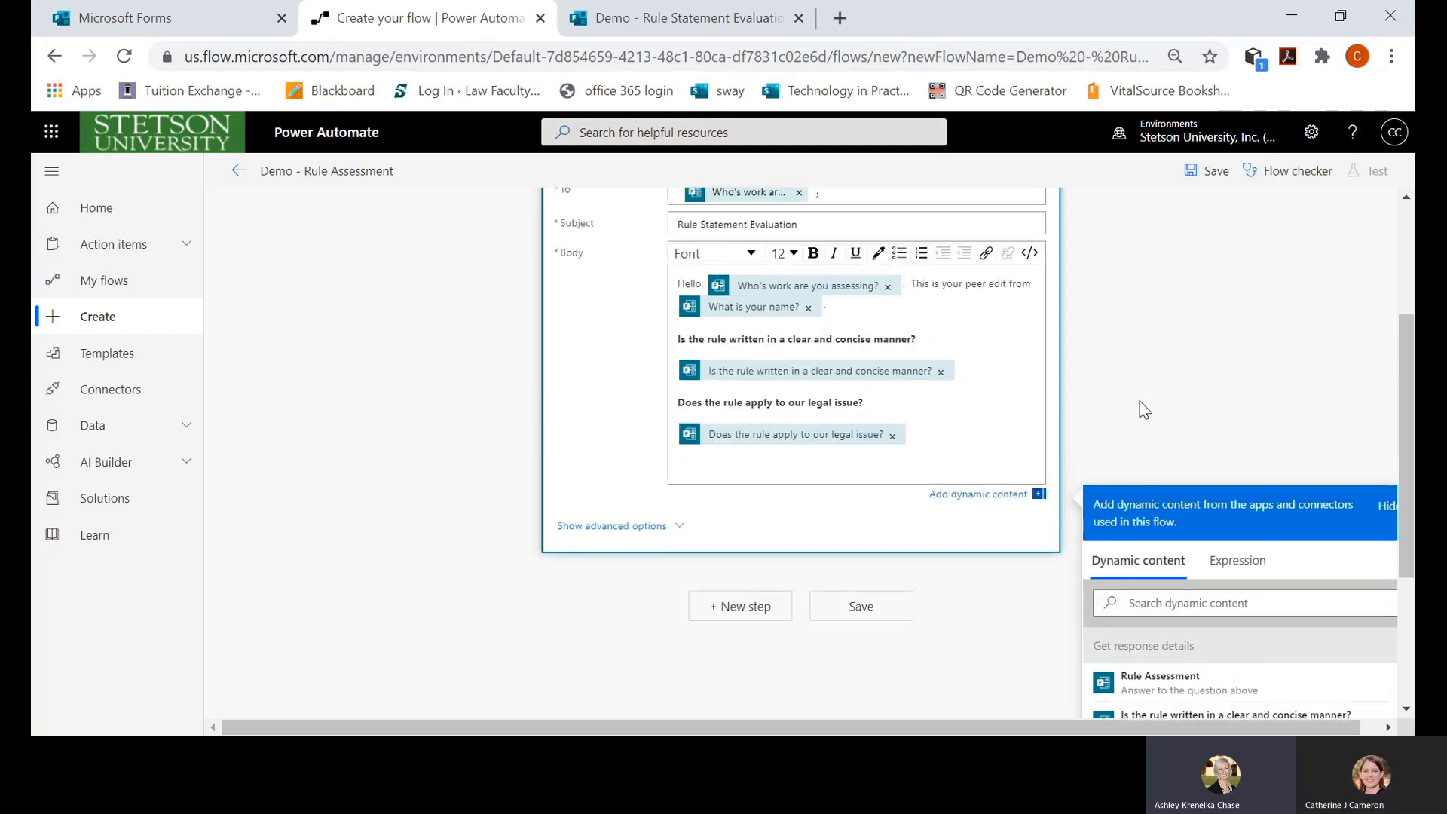
drag(1412, 362, 1401, 460)
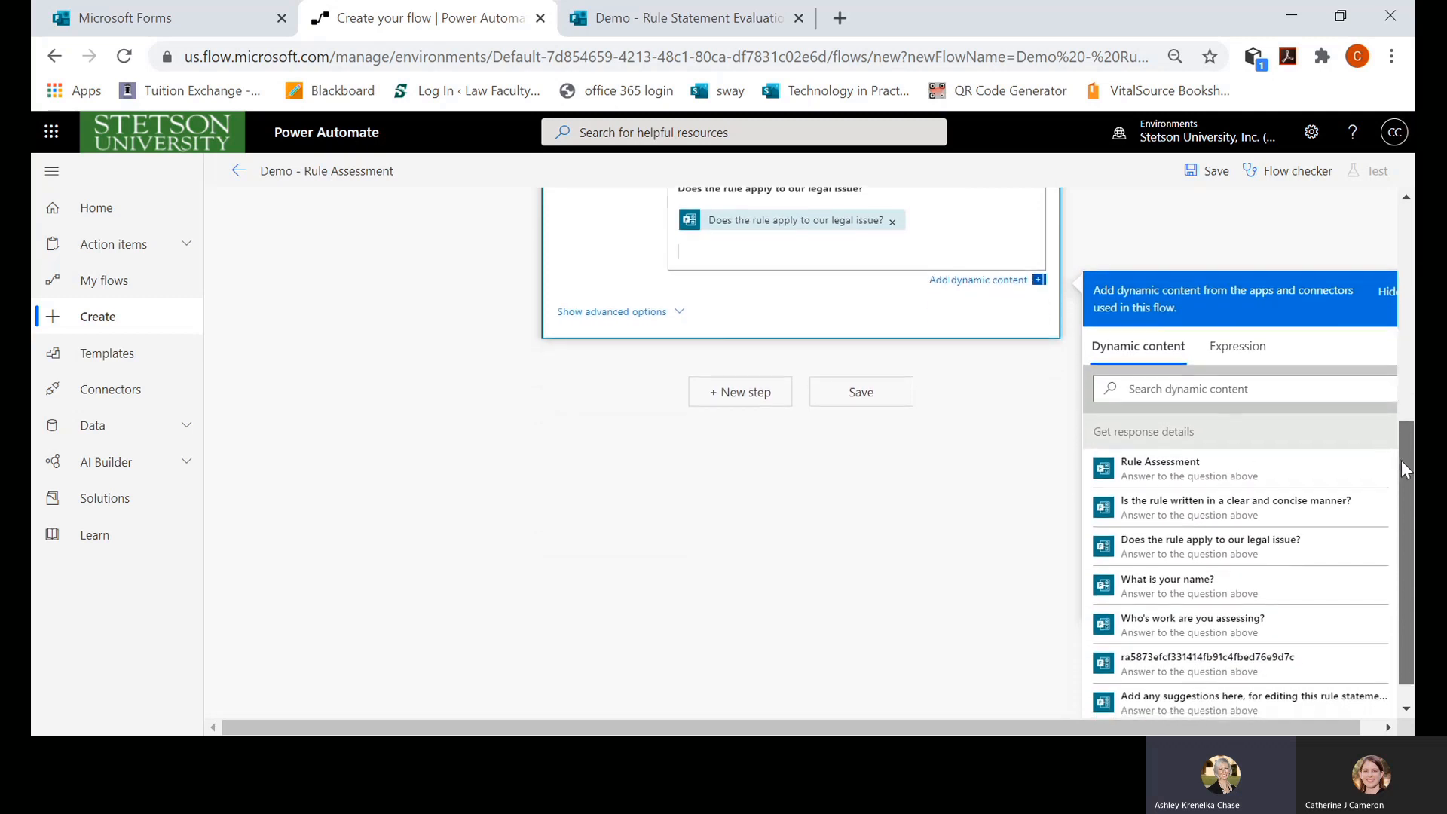
click(1207, 702)
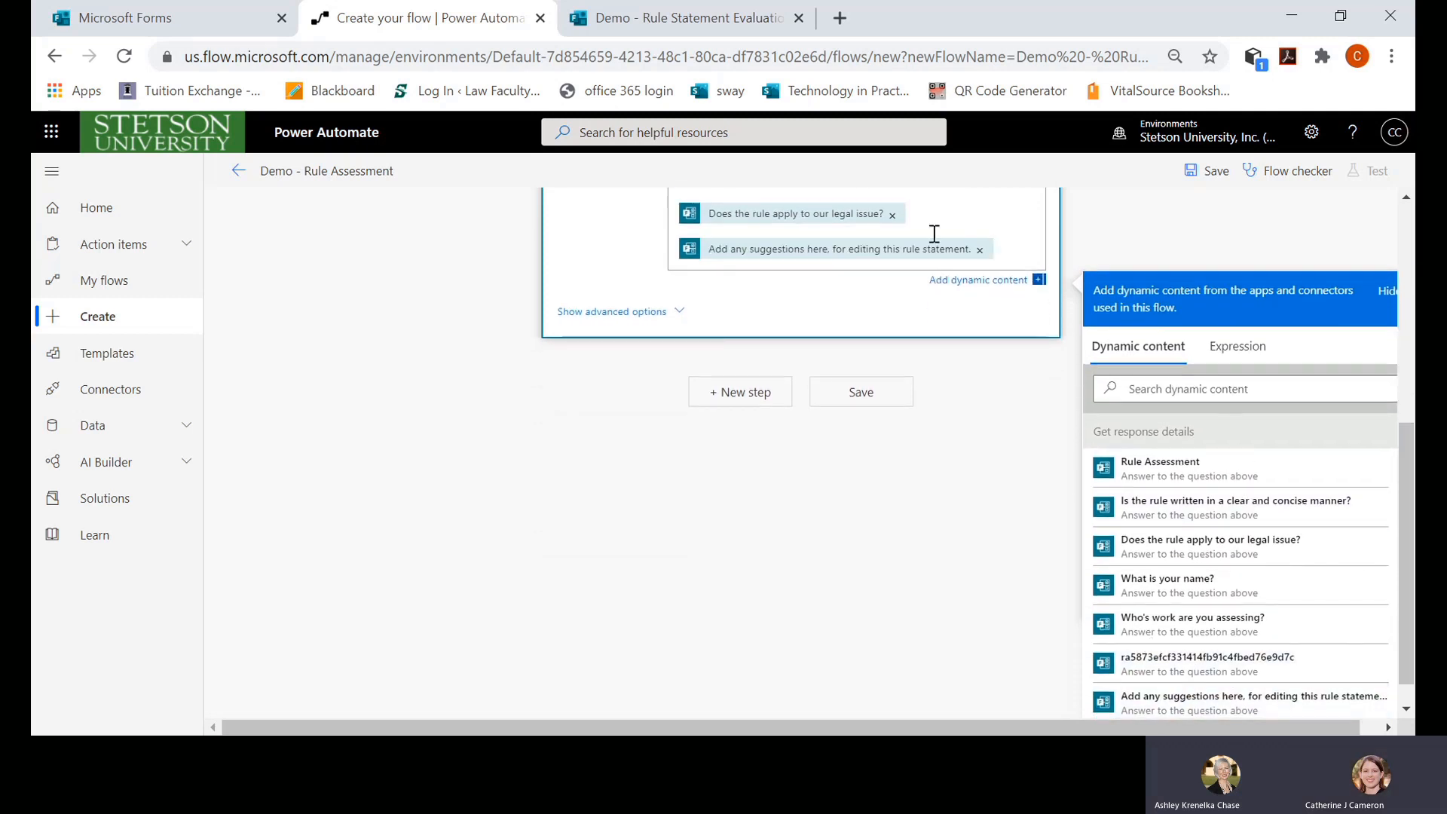
key(Return)
text(Do you have an)
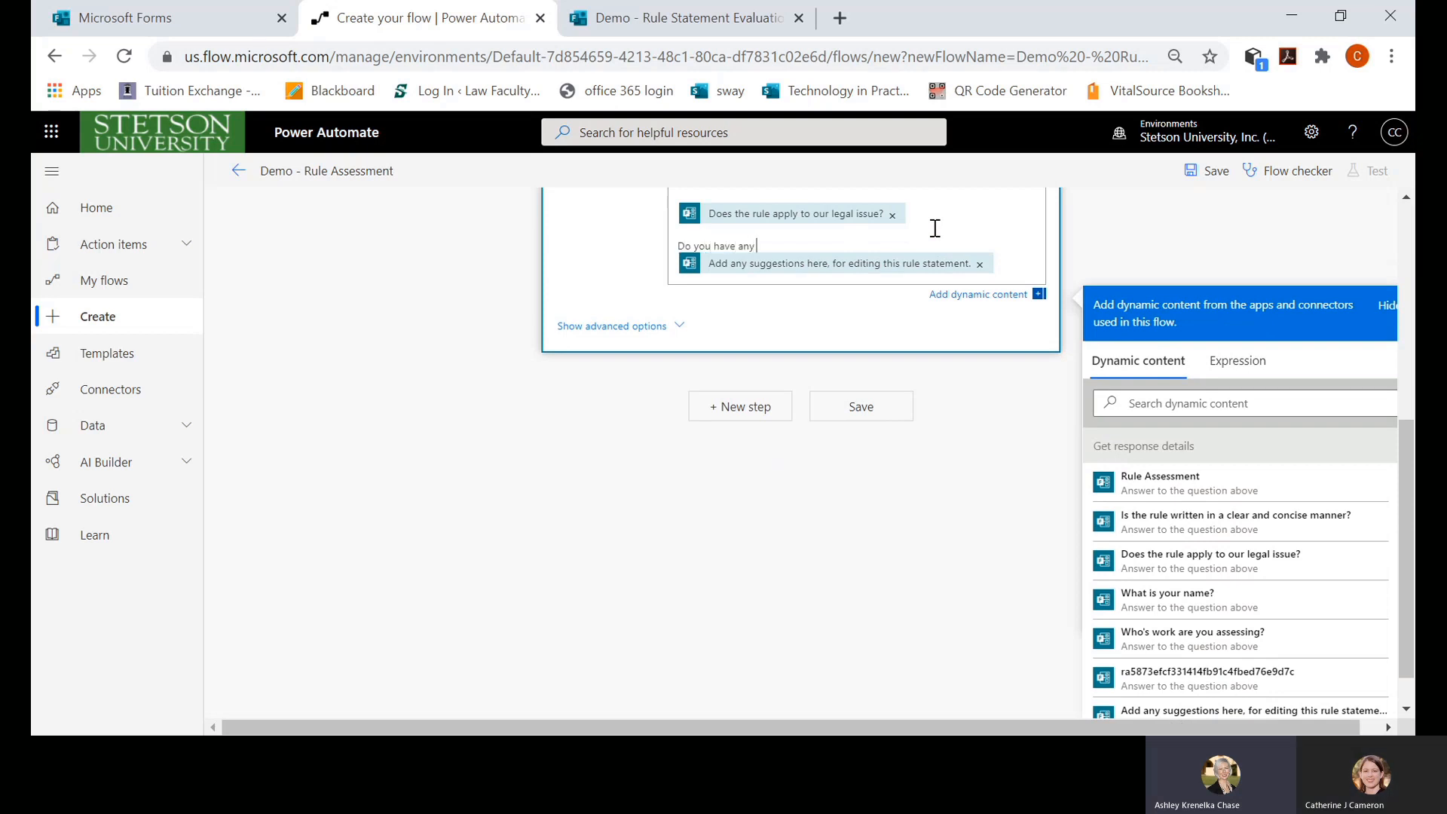
text(y)
key(BackSpace)
key(BackSpace)
key(BackSpace)
key(BackSpace)
key(BackSpace)
key(BackSpace)
key(BackSpace)
key(BackSpace)
key(BackSpace)
key(BackSpace)
key(BackSpace)
key(BackSpace)
key(BackSpace)
key(BackSpace)
key(BackSpace)
- Write "Add any suggestions, here, for editing this rule statement." as plain text on its own line above the suggestions answer
text(Add any suggestions here, fo)
key(BackSpace)
key(BackSpace)
key(BackSpace)
key(BackSpace)
key(BackSpace)
key(BackSpace)
key(BackSpace)
key(BackSpace)
key(BackSpace)
key(BackSpace)
key(BackSpace)
key(BackSpace)
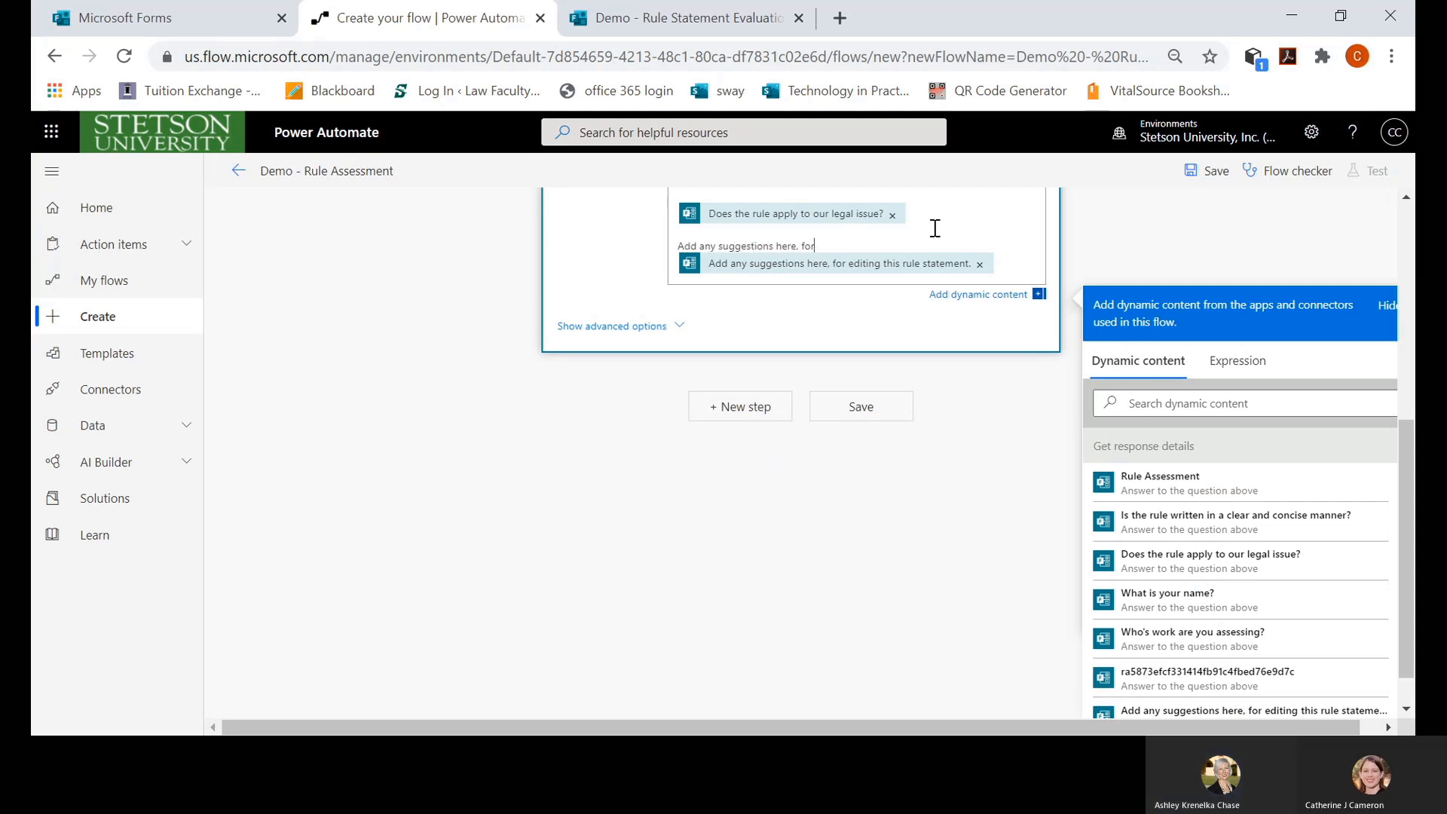
text(, here, for editing this rule statement.)
key(Return)
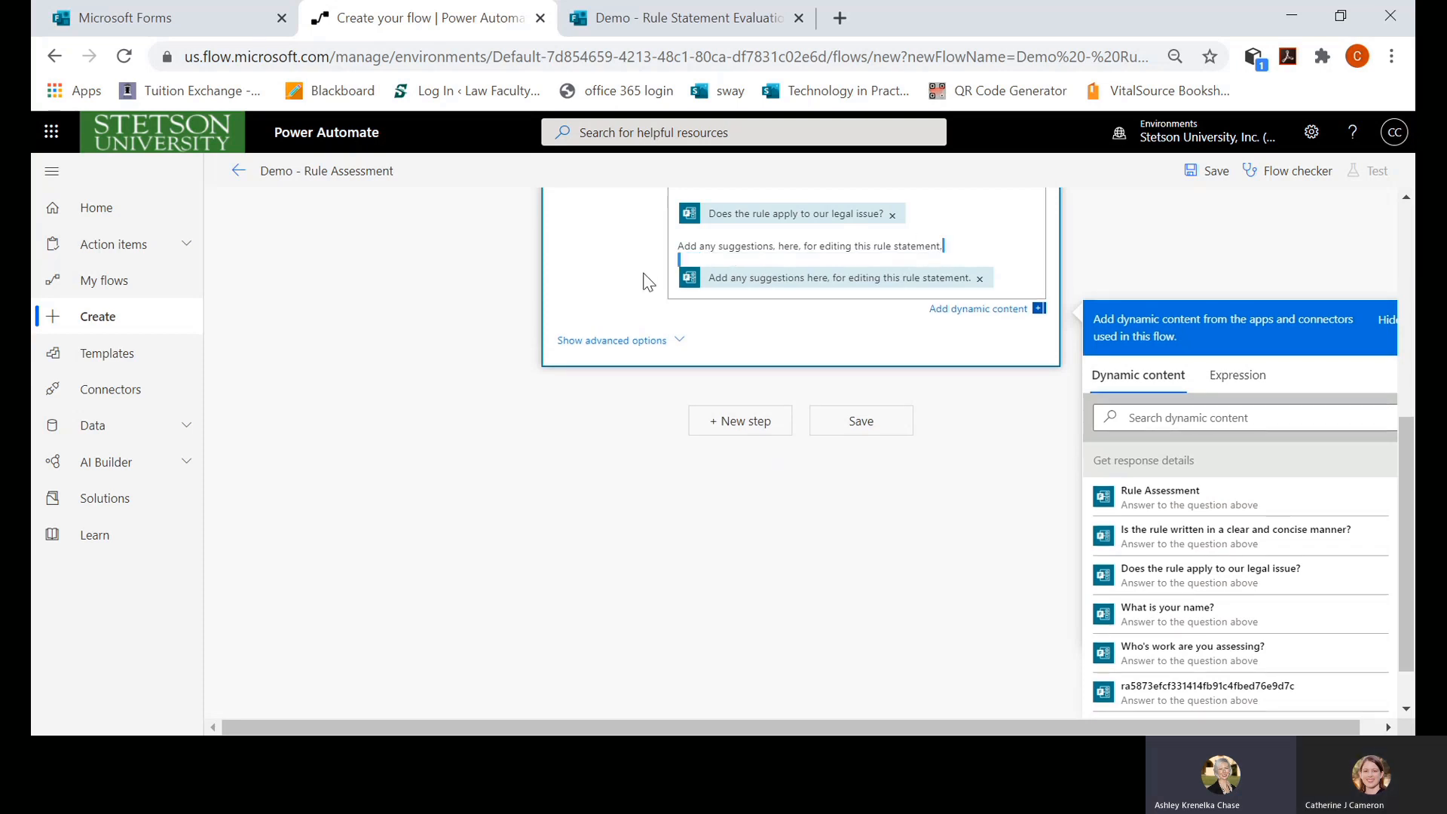
- Make the plain-text line "Add any suggestions, here, for editing this rule statement." bold
triple_click(678, 251)
drag(1408, 433, 1395, 307)
click(812, 298)
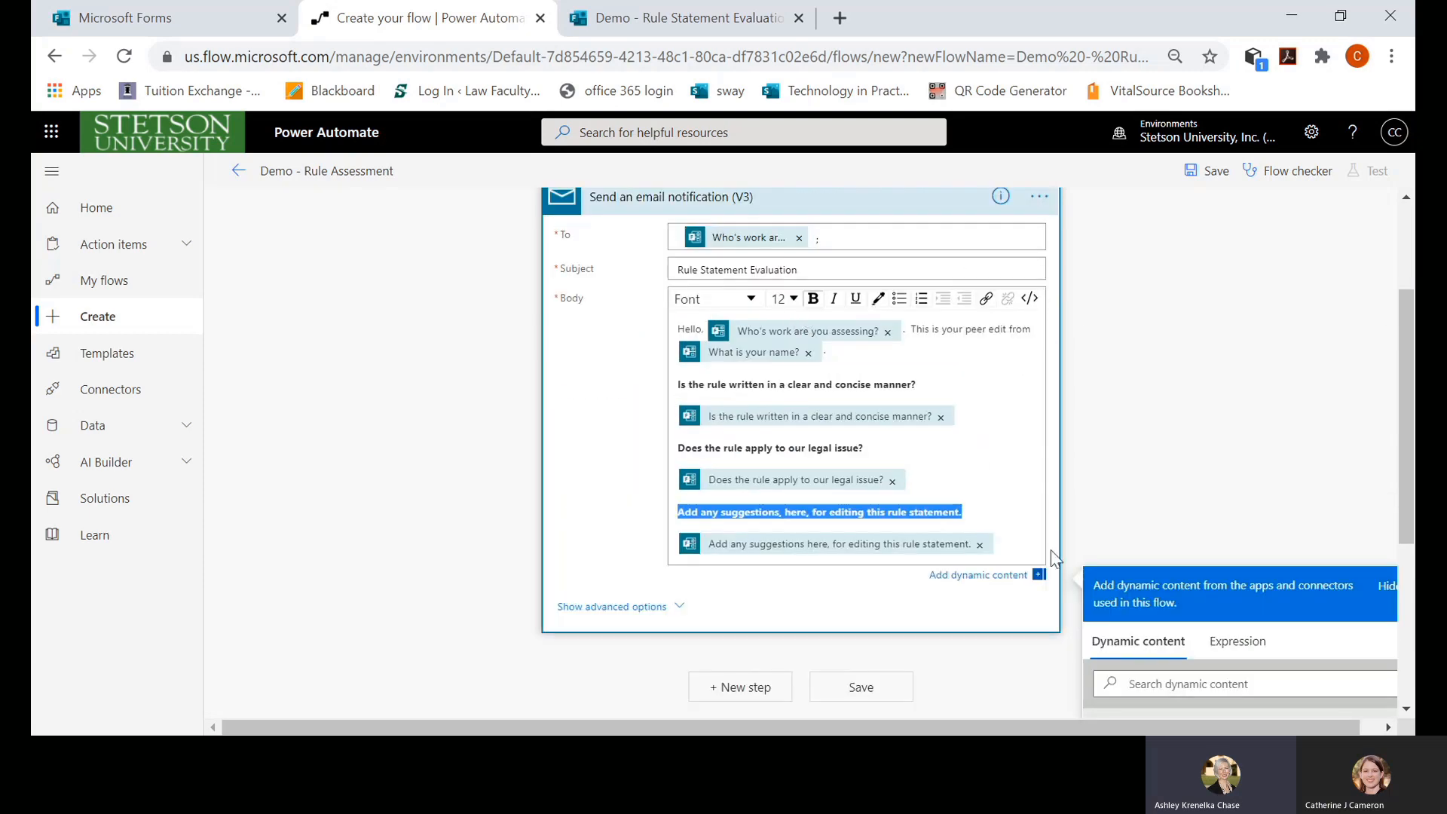
click(998, 503)
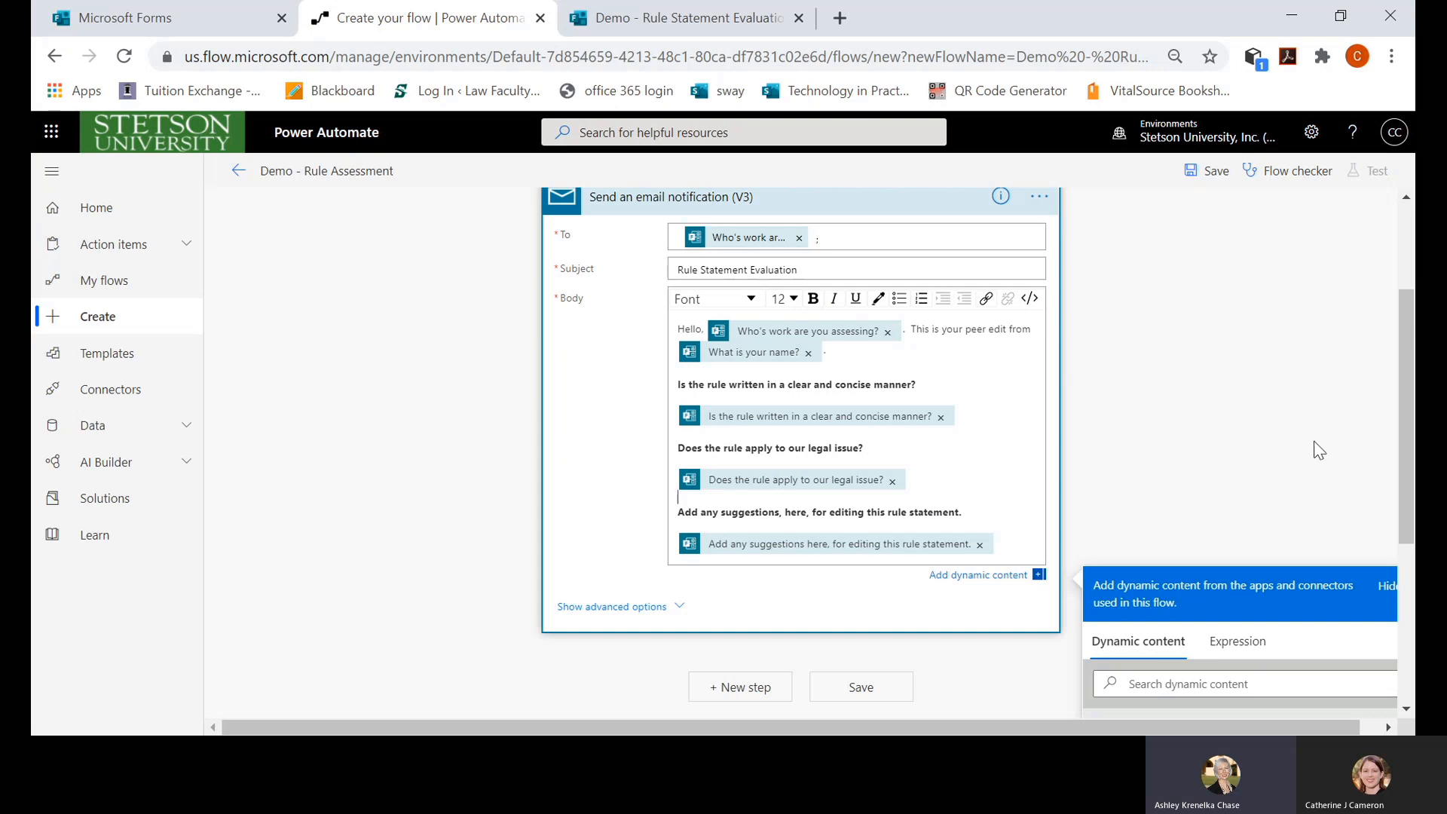
- Save the Demo - Rule Assessment flow and check it for errors and warnings with Flow checker
click(1215, 173)
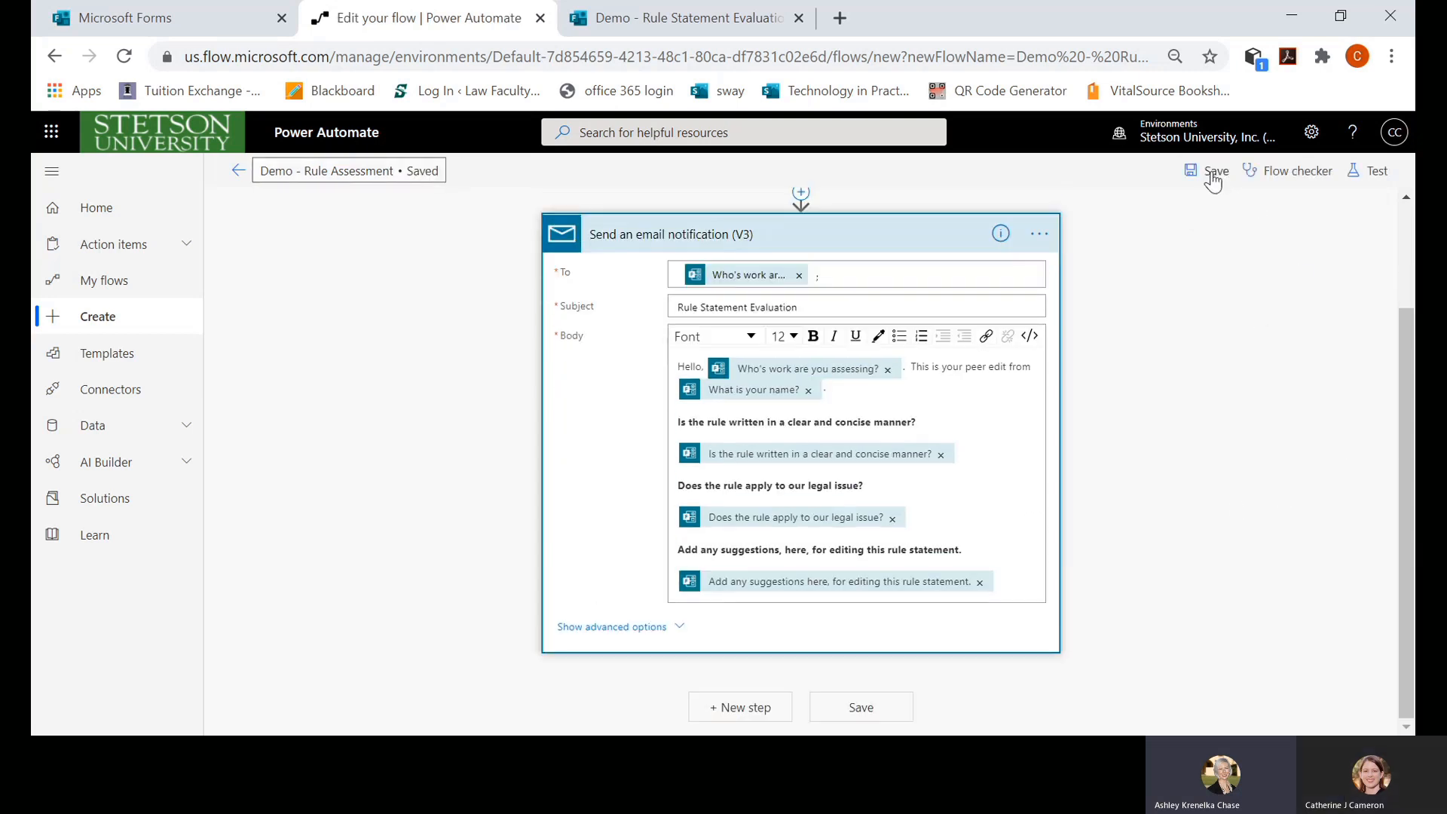
drag(1404, 323, 1400, 202)
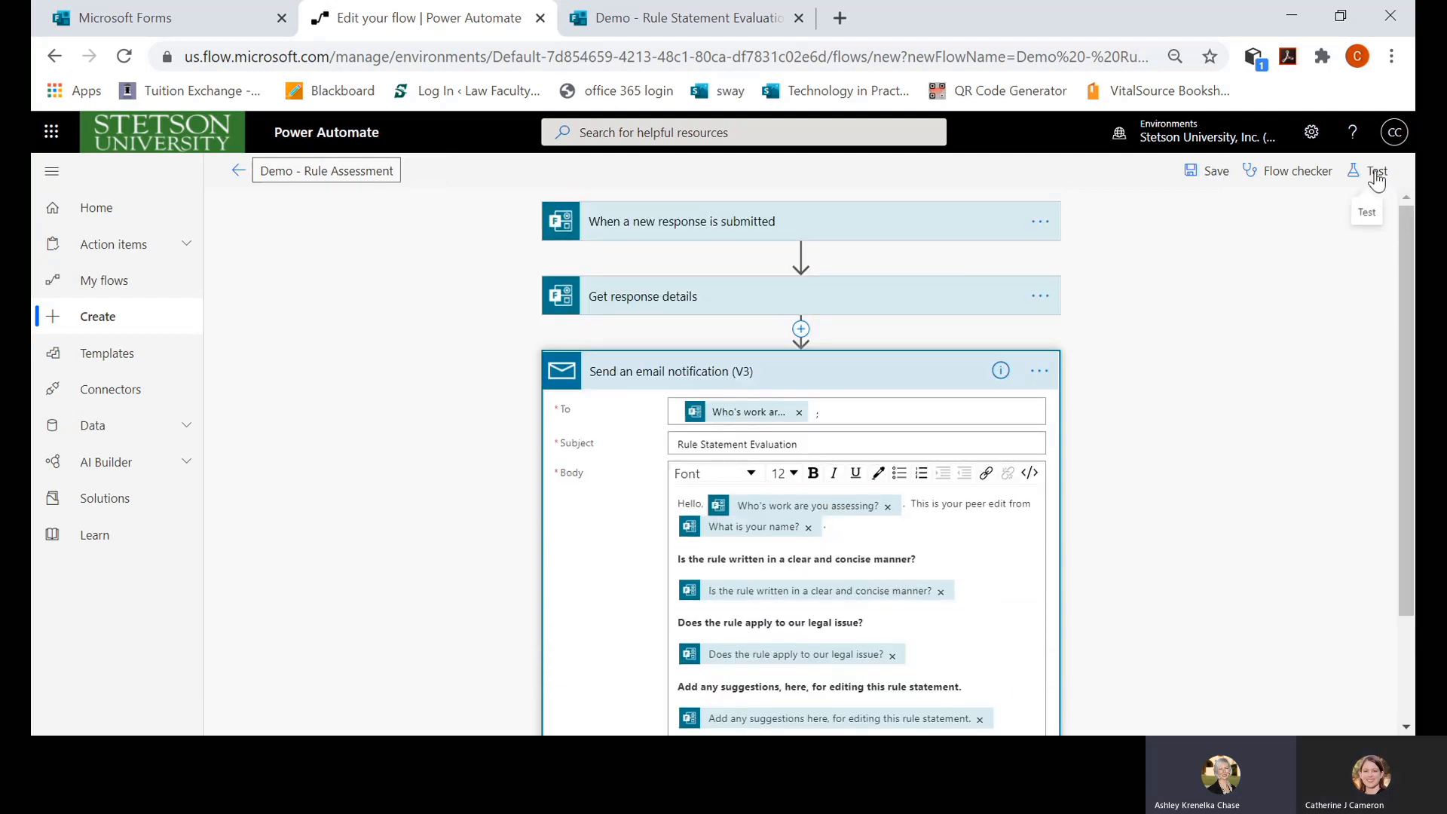
click(1289, 179)
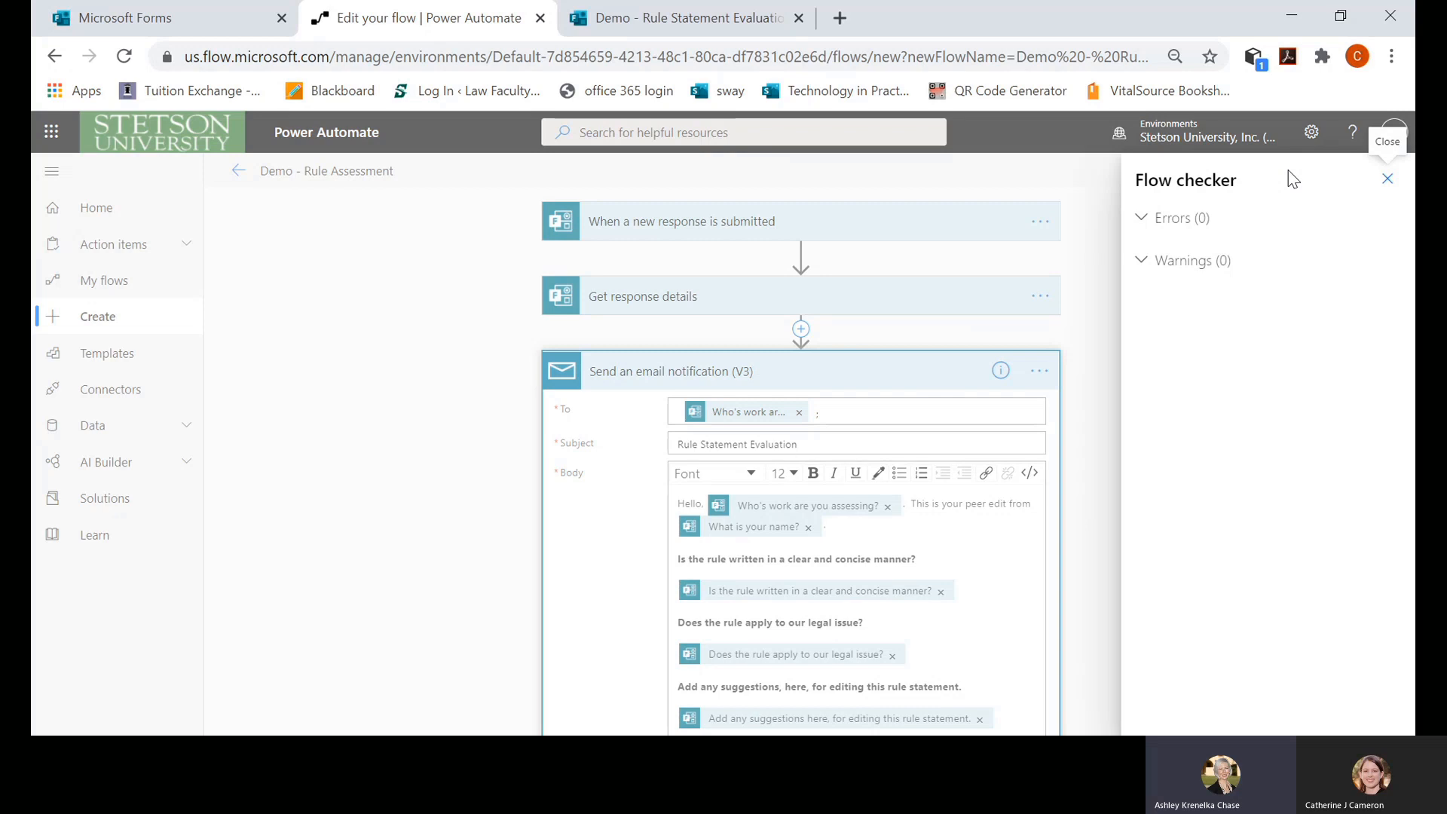
click(1387, 184)
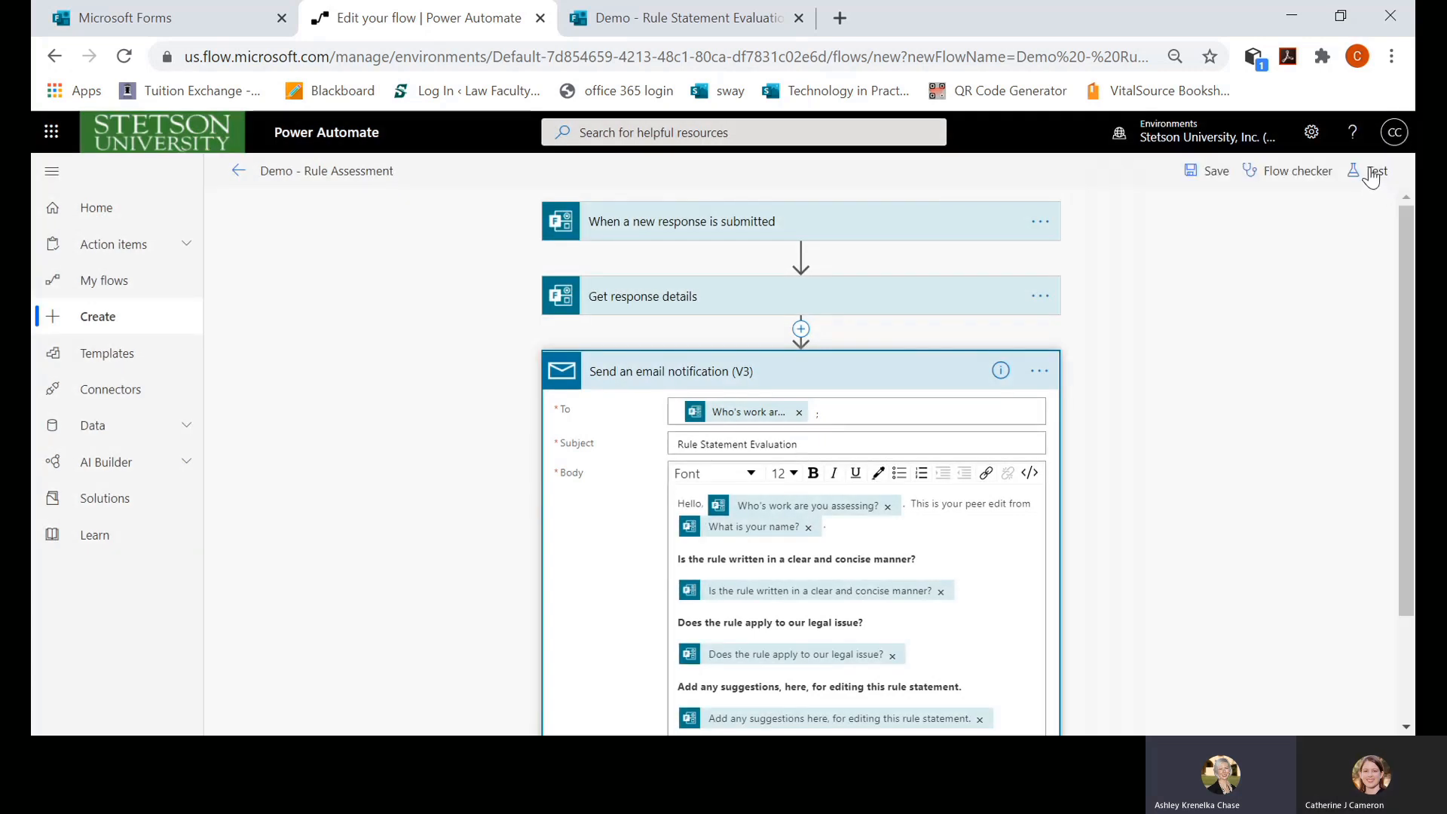
- Start a test of the flow with the option to perform the trigger action manually
click(1372, 173)
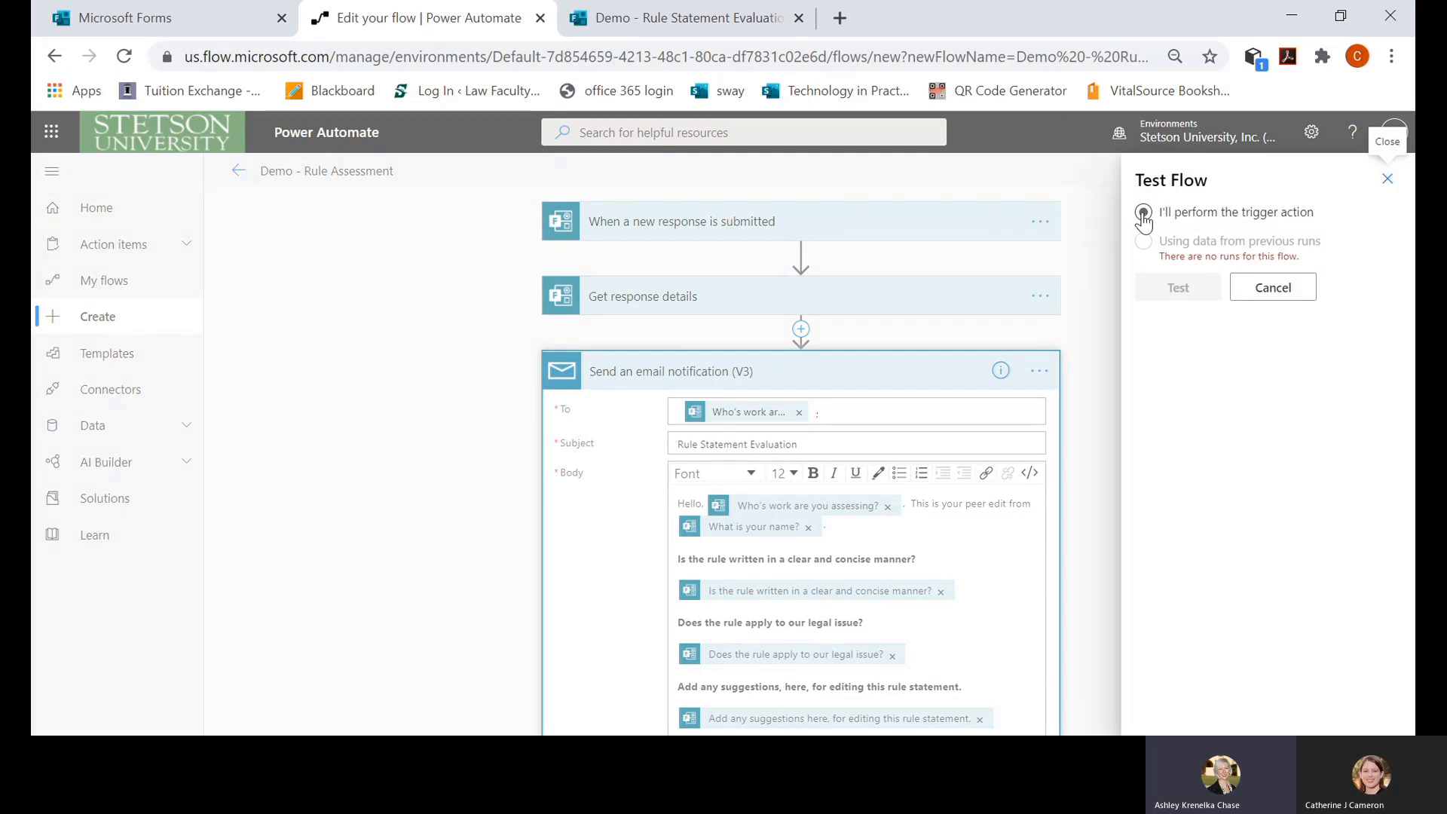
click(1143, 214)
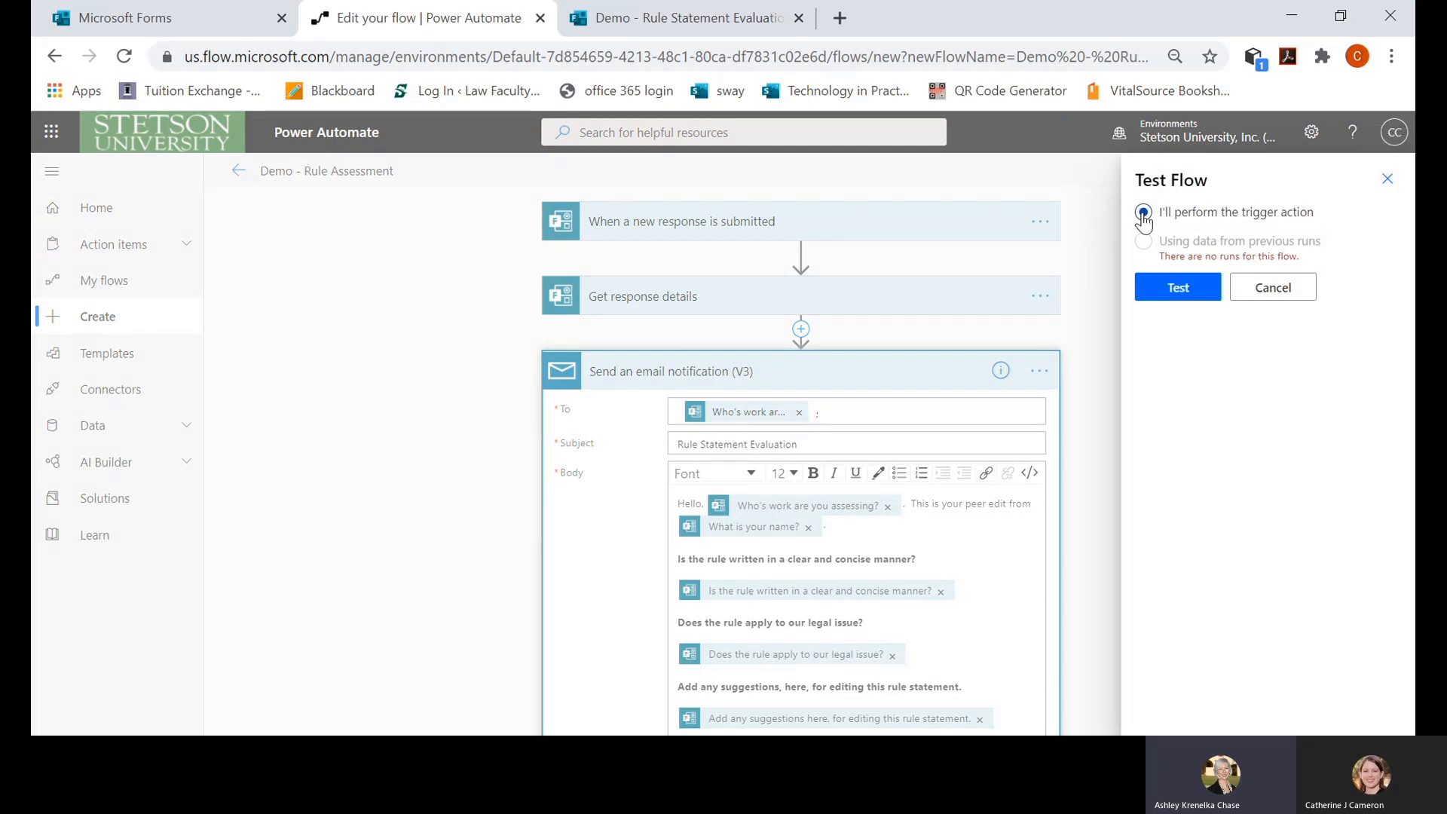
click(1154, 297)
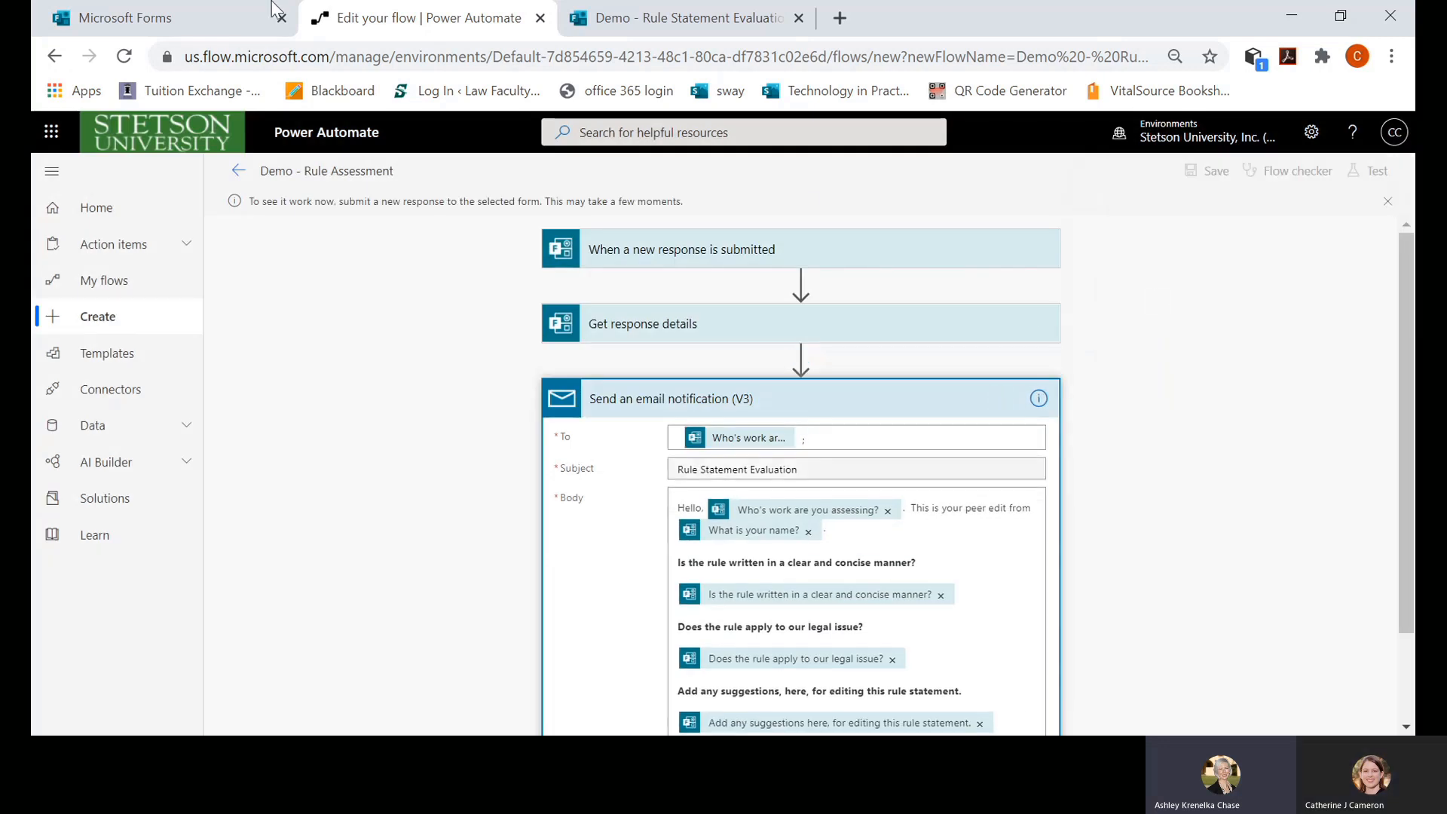
- In the live form, replace the name answer with "Test Name", choose the first person as the one assessed, and continue to the Rule Assessment section
click(584, 28)
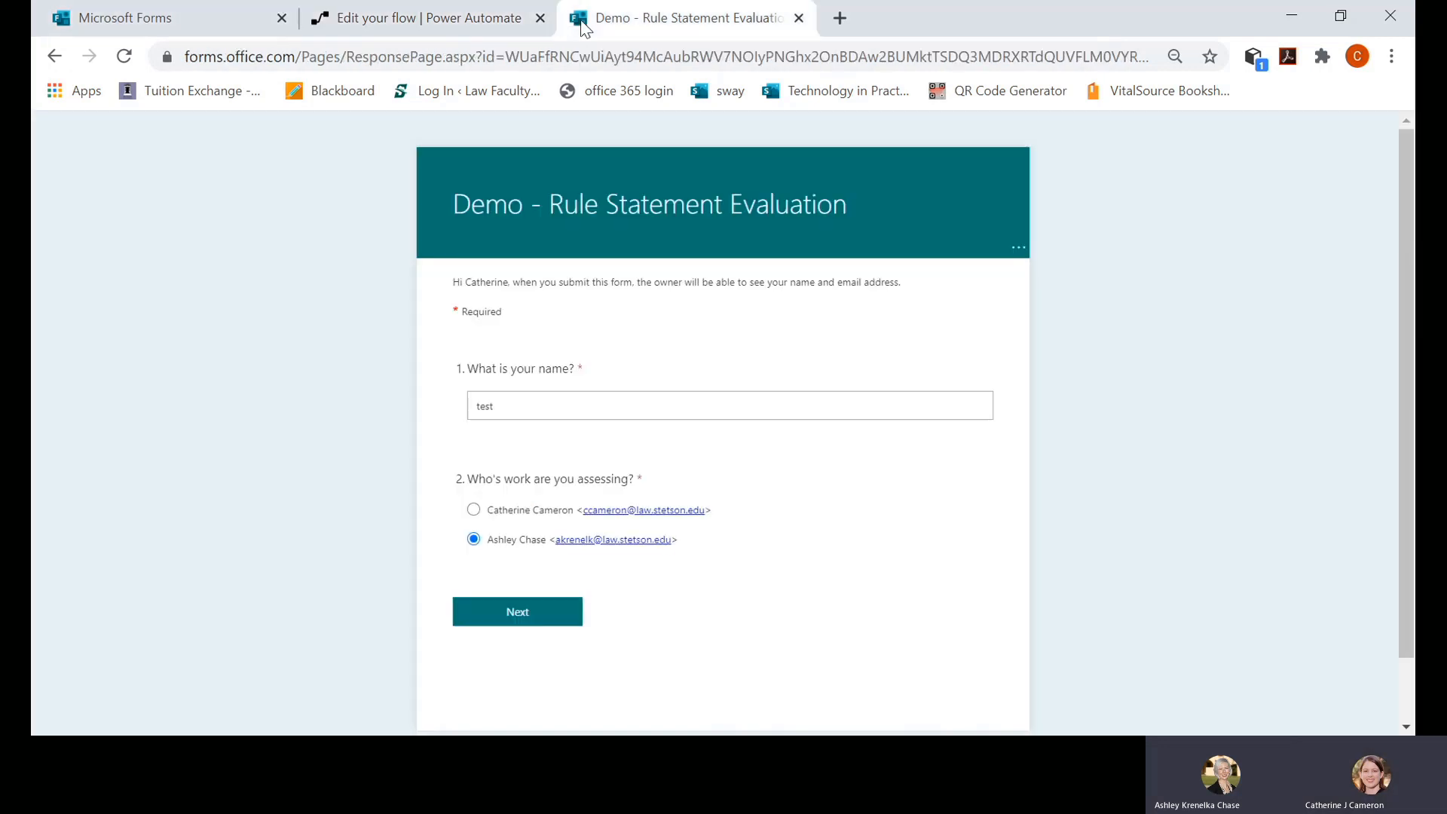
click(543, 401)
key(BackSpace)
key(BackSpace)
key(BackSpace)
key(BackSpace)
text(Test Name)
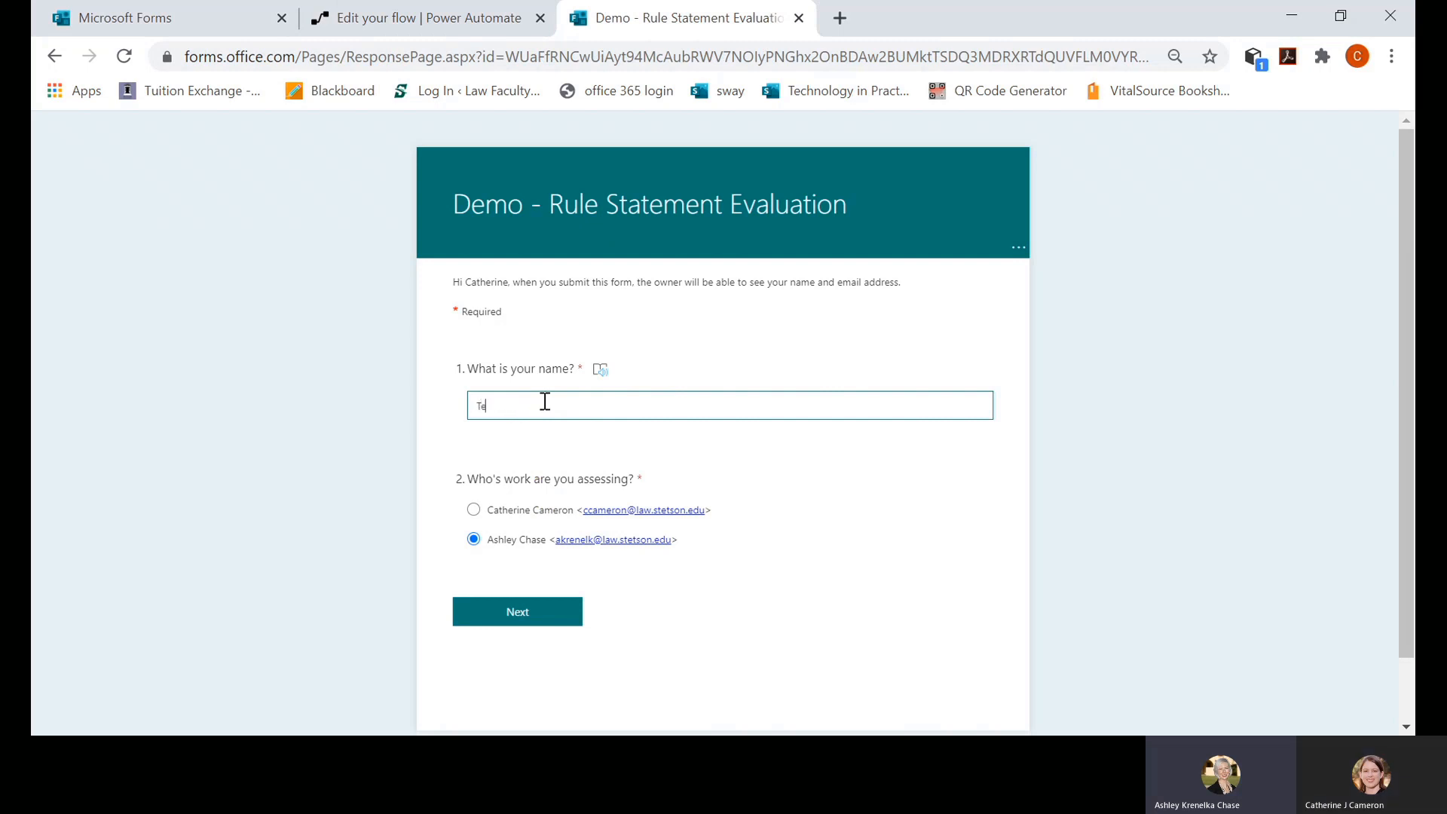
click(473, 509)
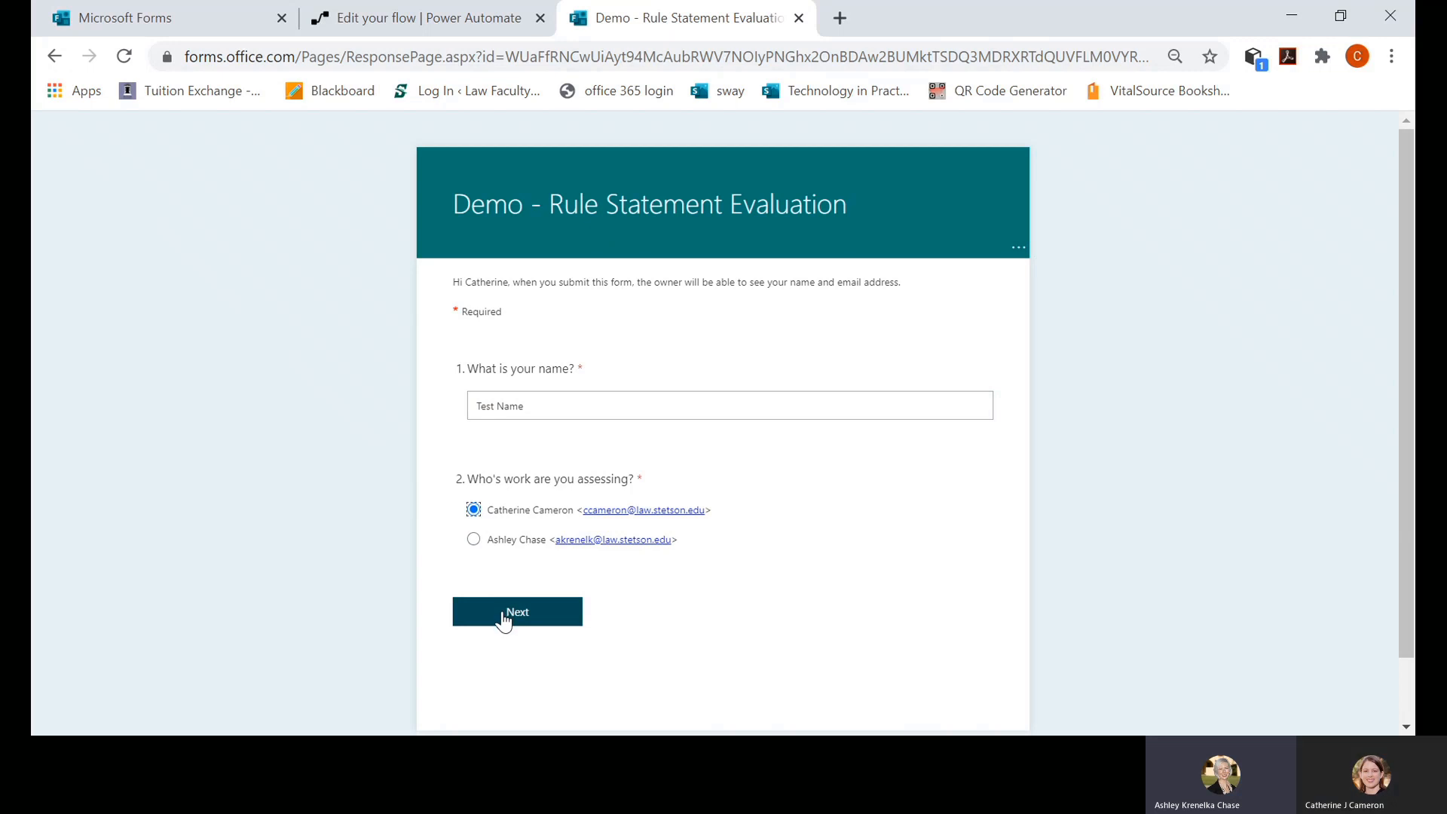
click(504, 616)
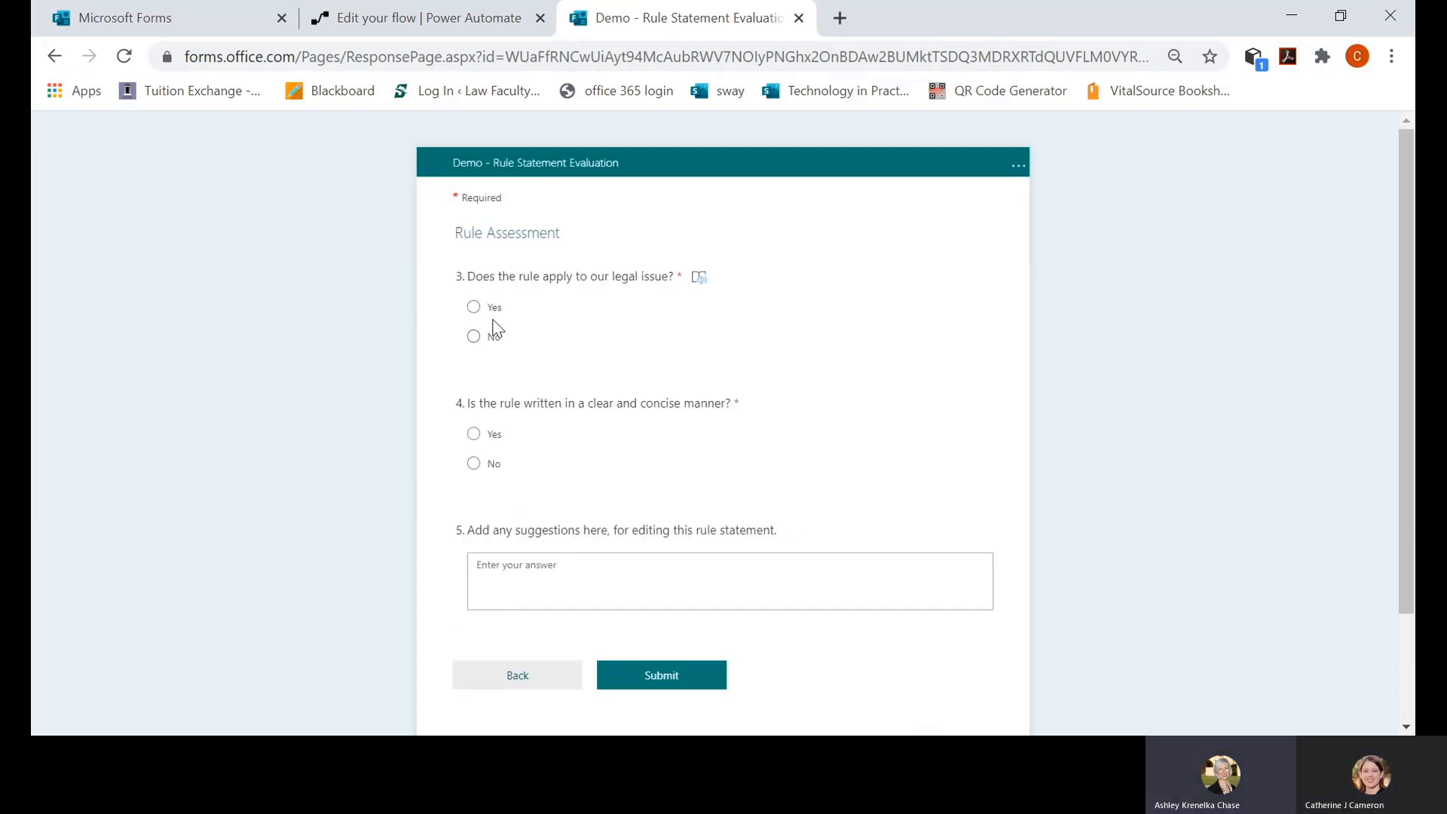
- Answer Yes to both rule questions, enter "Nope. This is perfect!" as the suggestion, and submit the form
click(473, 307)
click(474, 435)
click(475, 564)
text(Nop)
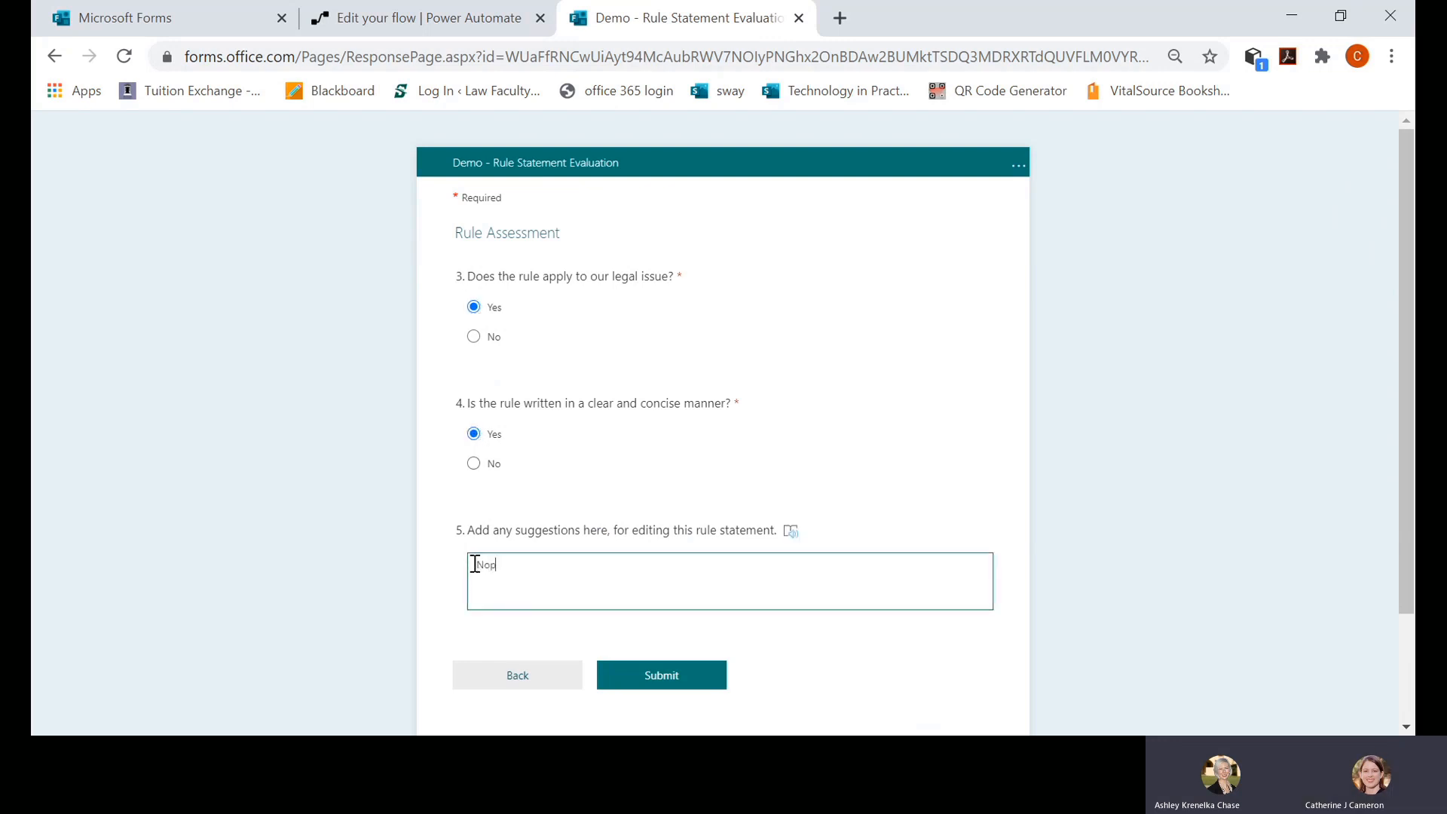
text(e.  This is perfect!)
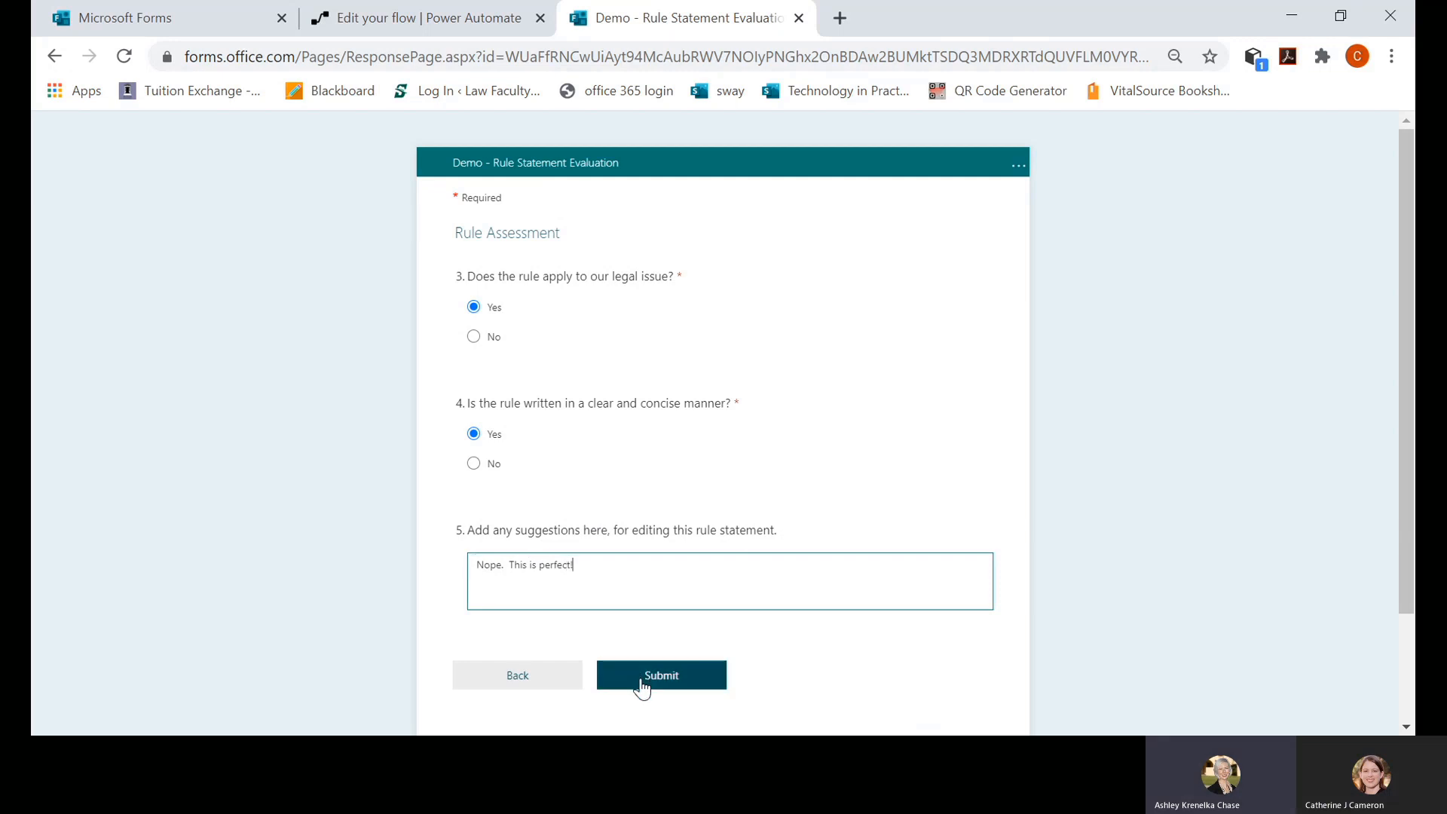
click(641, 687)
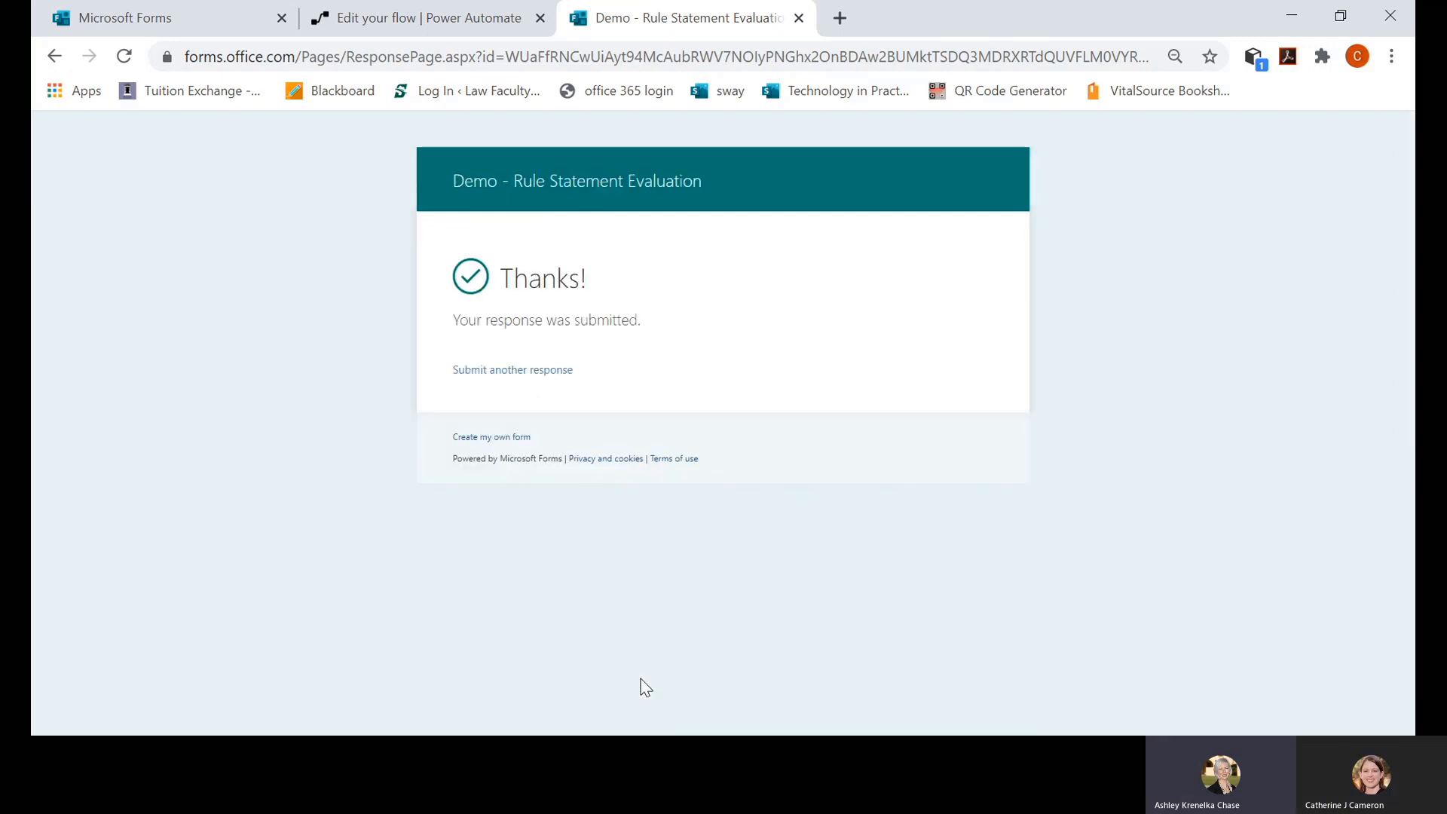
- Switch to Outlook to read the delivered Rule Statement Evaluation email, and return to the flow's test run
click(456, 18)
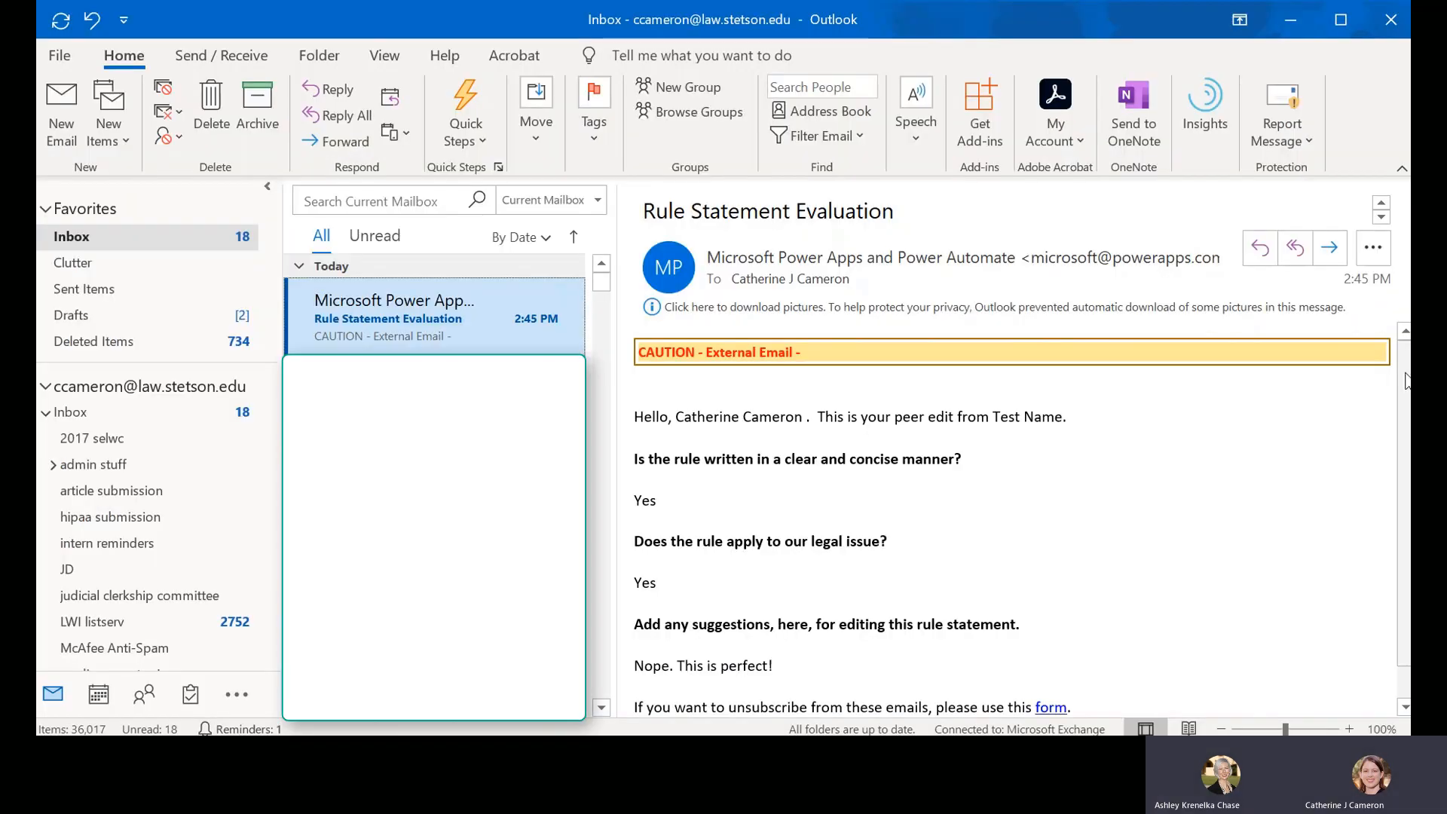
drag(1407, 374, 1407, 436)
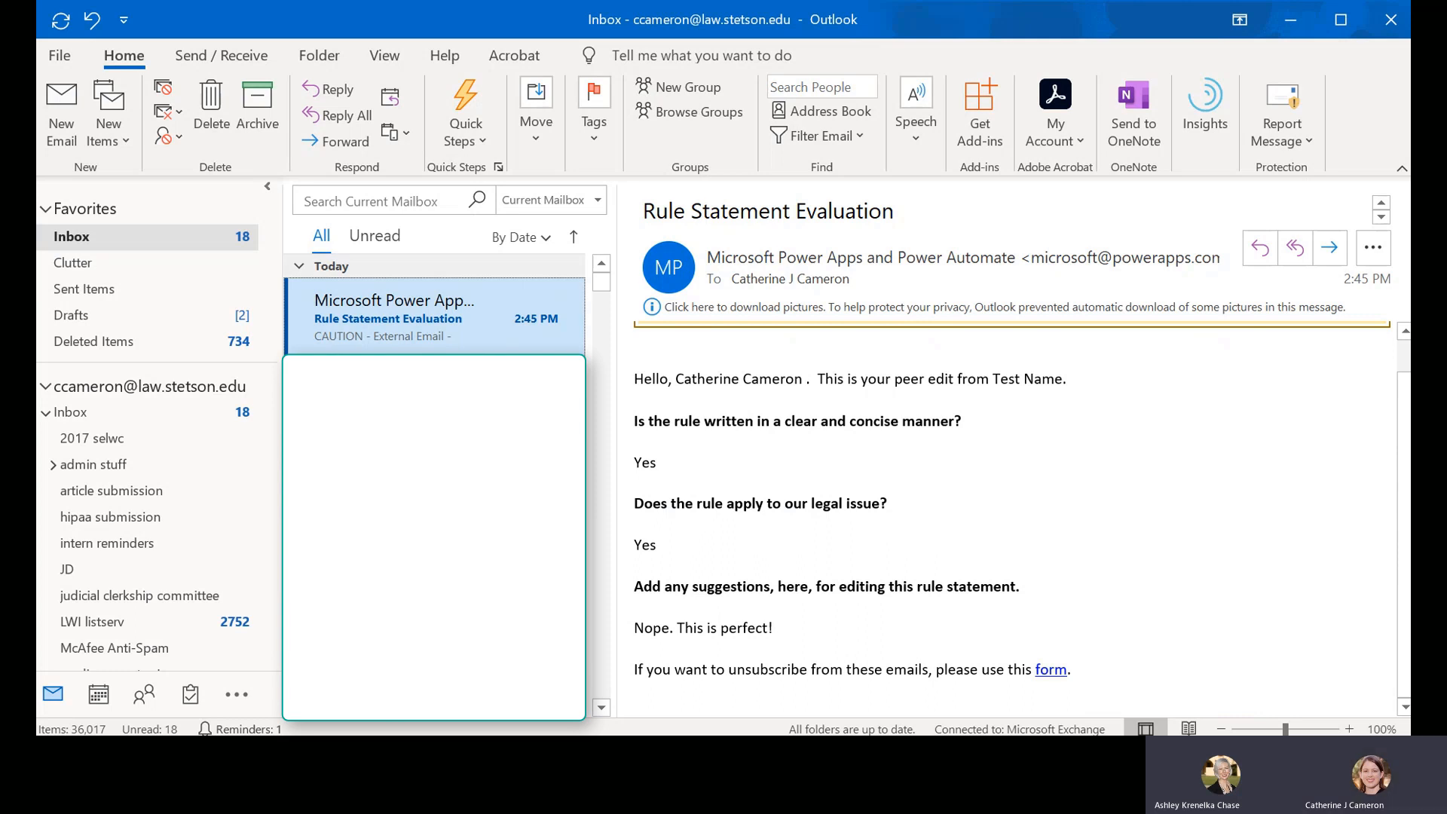
click(1037, 696)
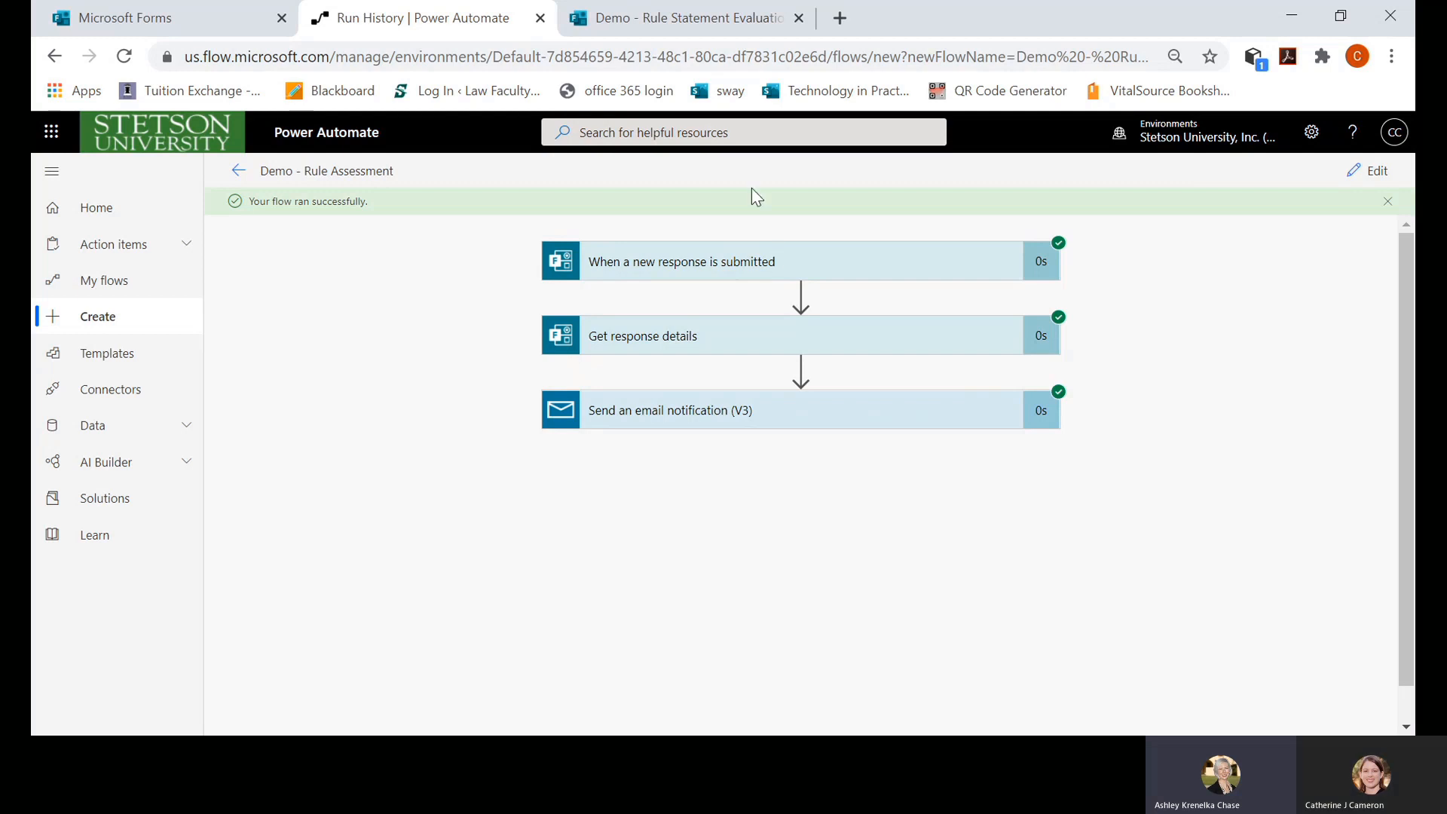
- Show the collected responses of the Demo - Rule Statement Evaluation form in Microsoft Forms and refresh them
click(213, 23)
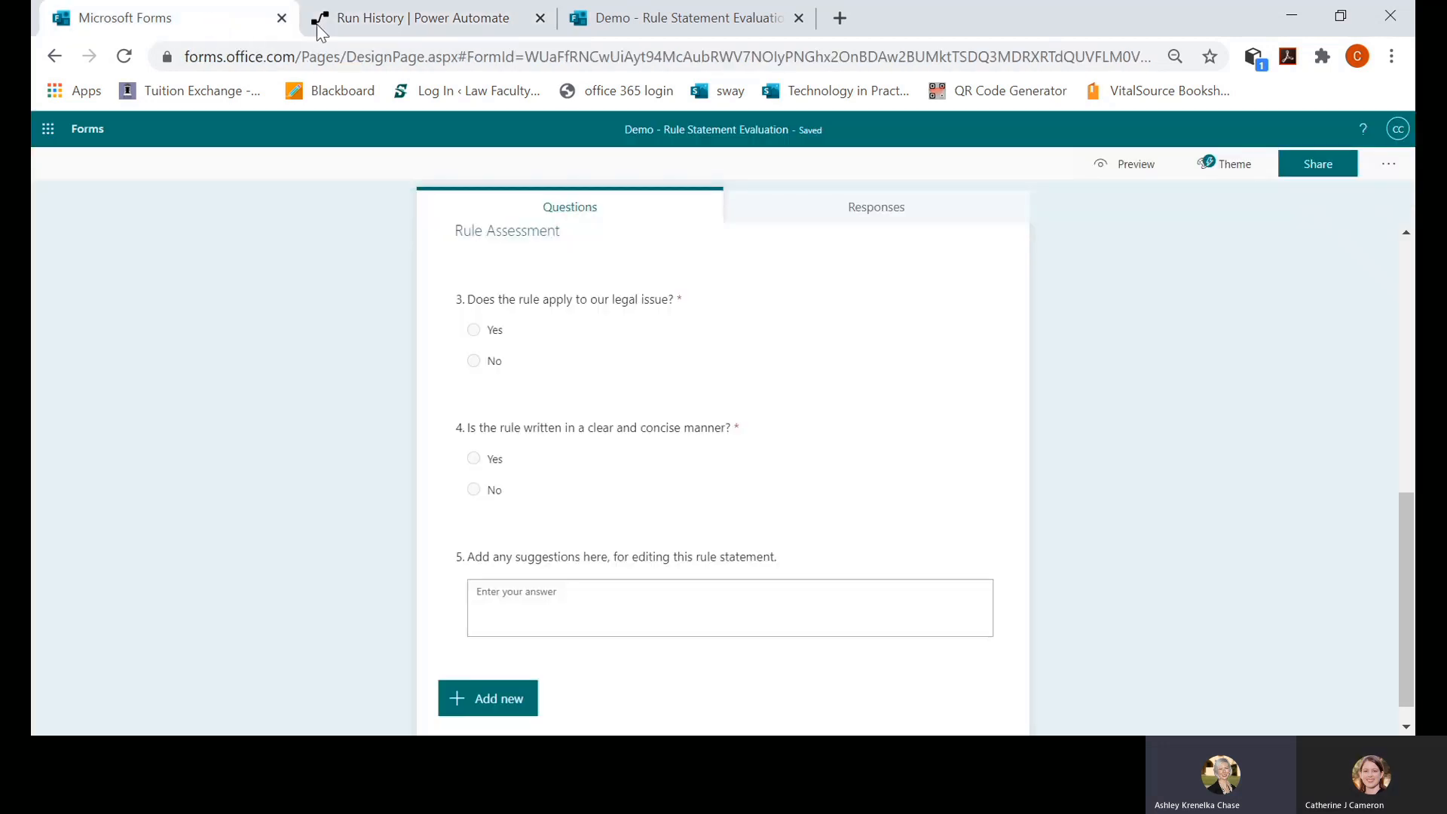
click(671, 18)
click(159, 30)
click(821, 217)
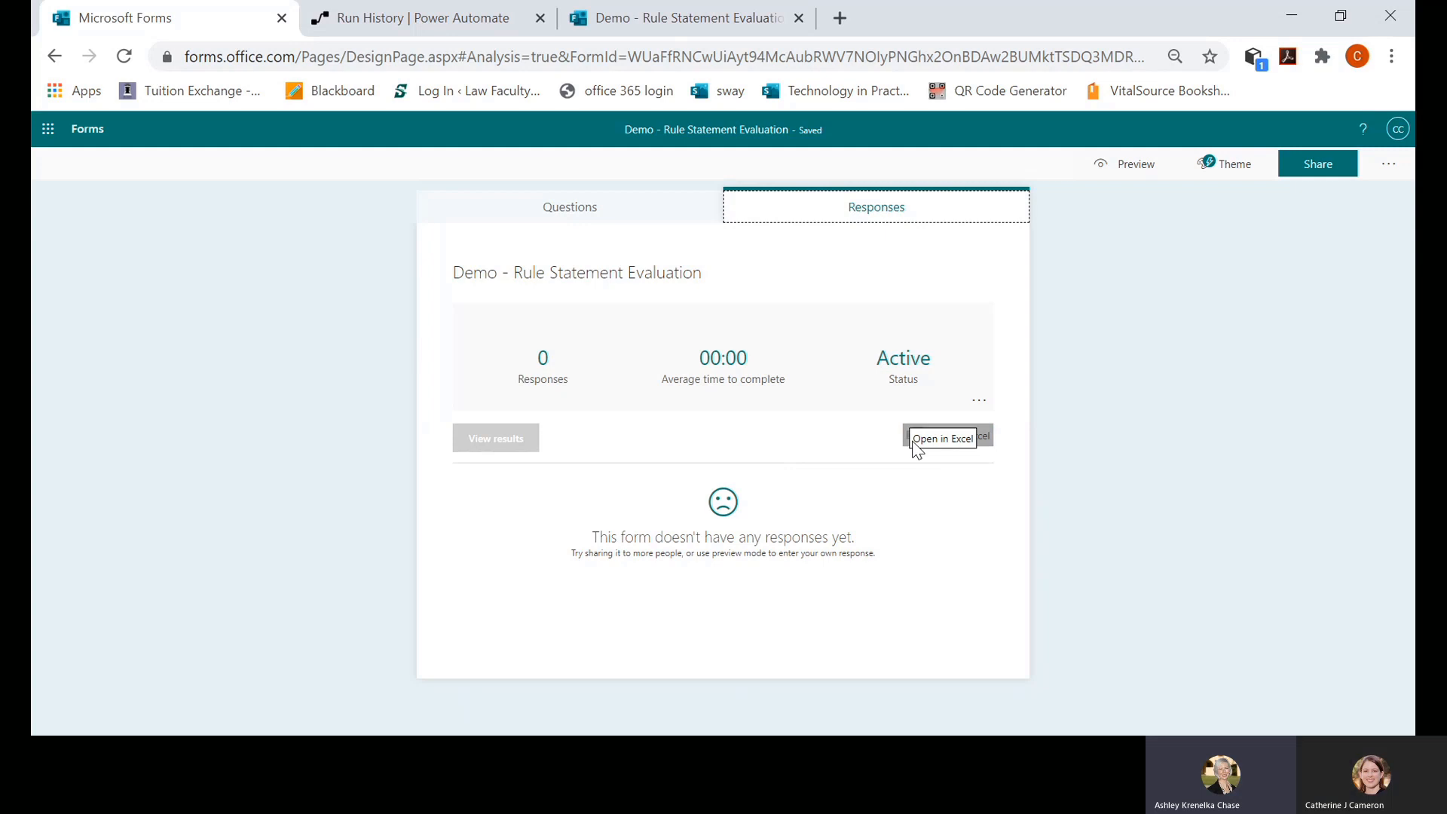
click(126, 55)
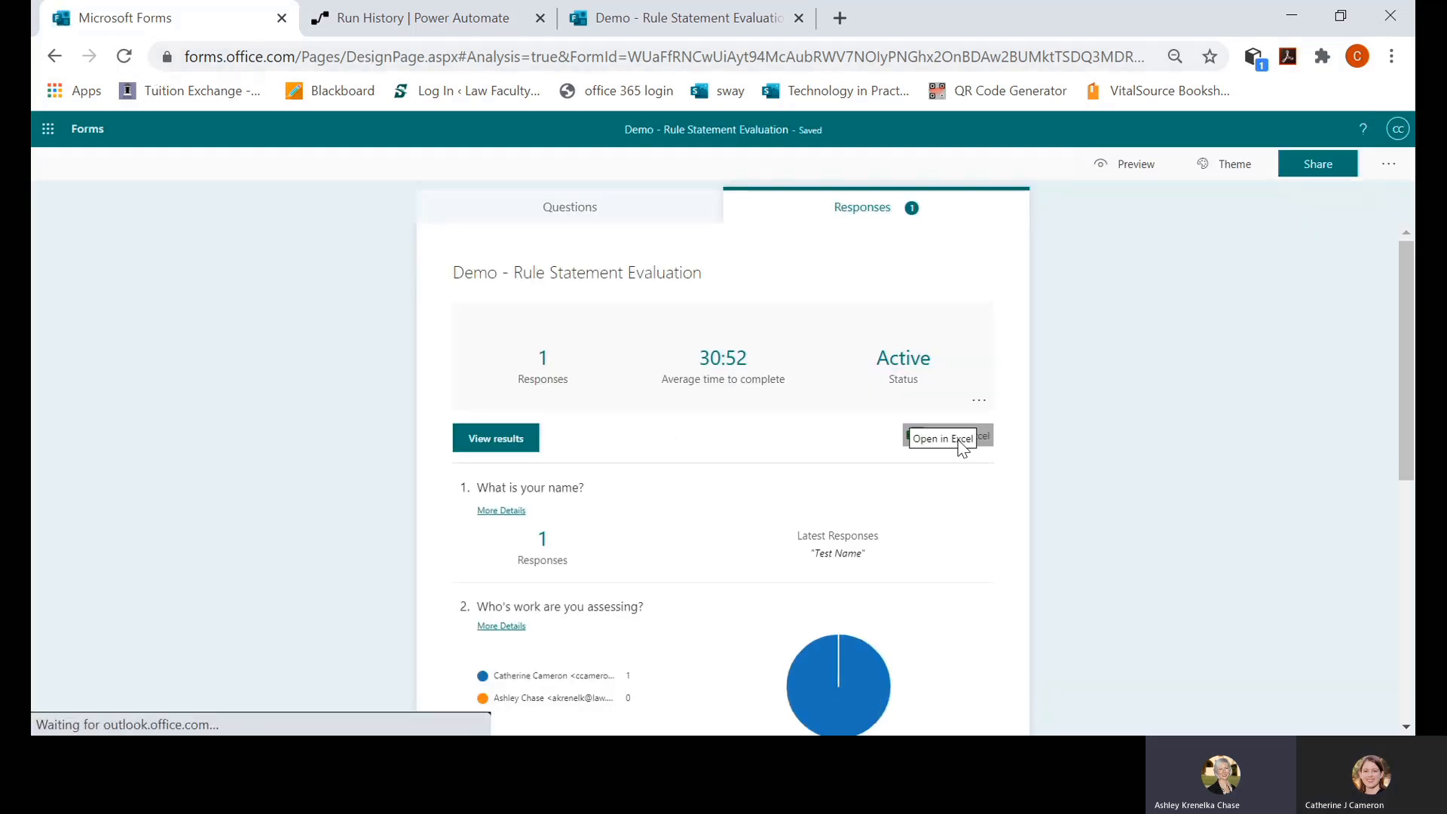
- Export the form responses to Excel and open the downloaded workbook to view the response columns
mouse_move(1412, 291)
mouse_down()
mouse_move(1415, 577)
mouse_move(1396, 291)
mouse_up()
click(925, 441)
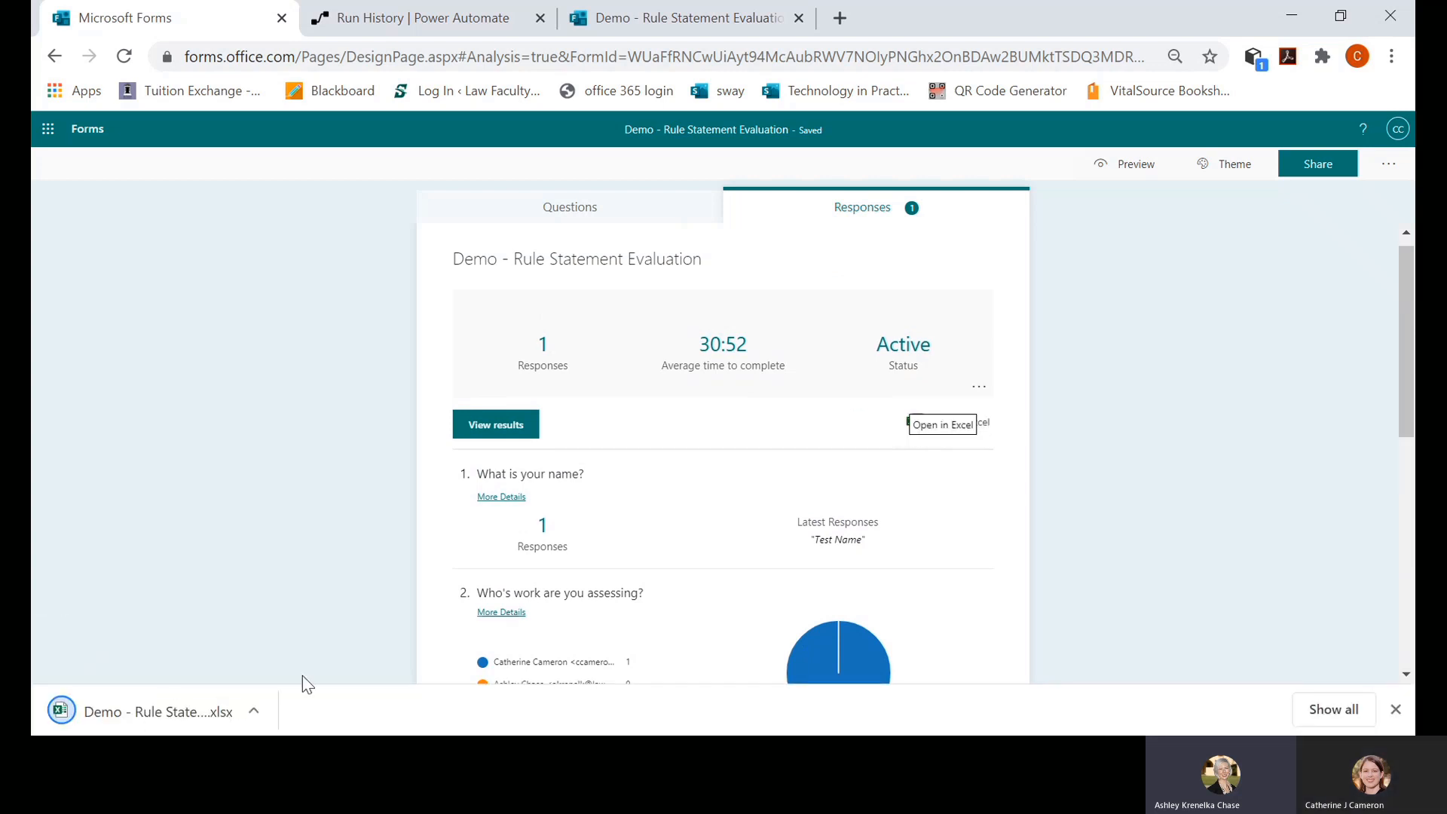
click(156, 711)
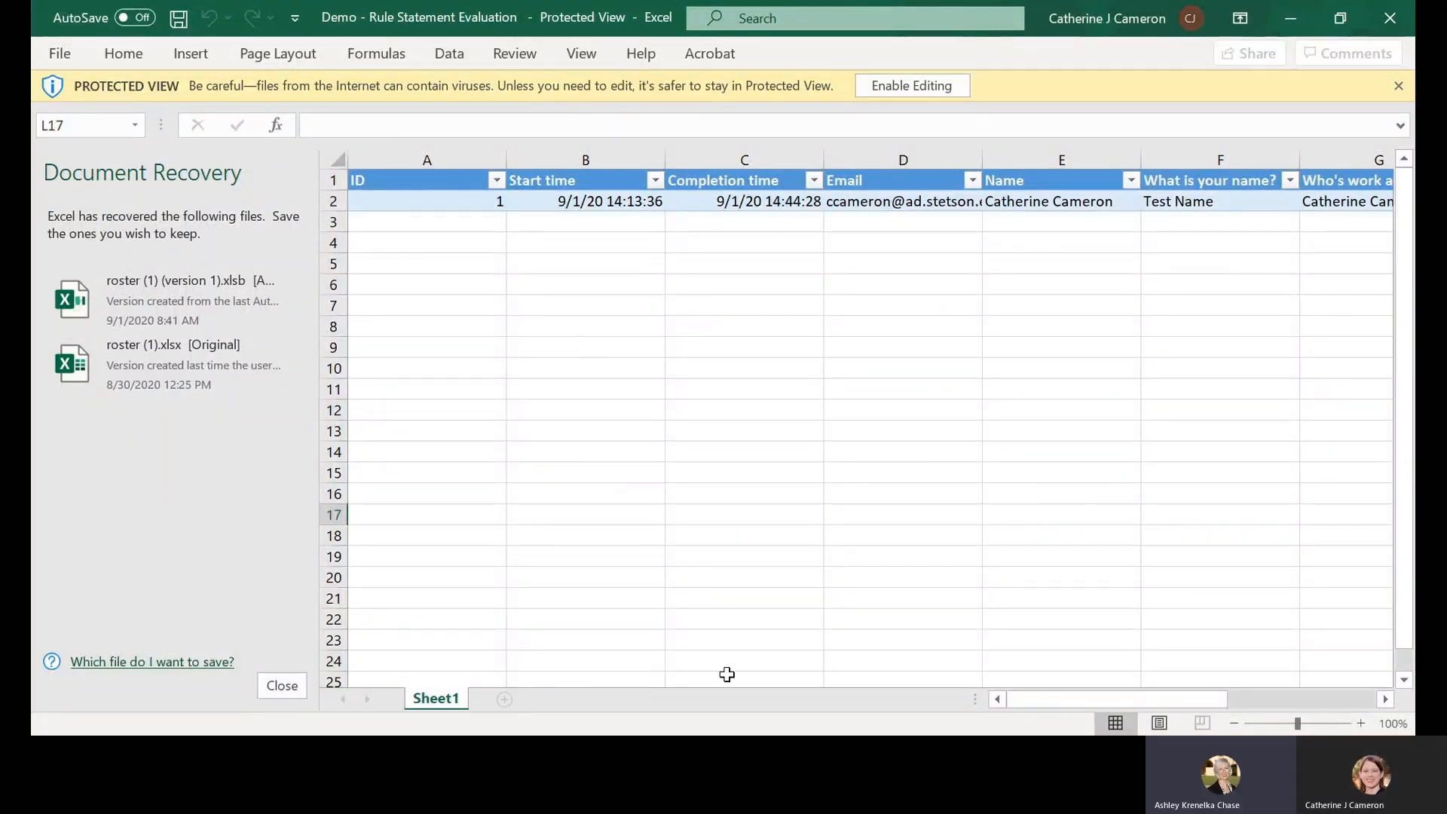
mouse_move(1027, 699)
mouse_down()
mouse_move(1185, 712)
mouse_move(1030, 716)
mouse_up()
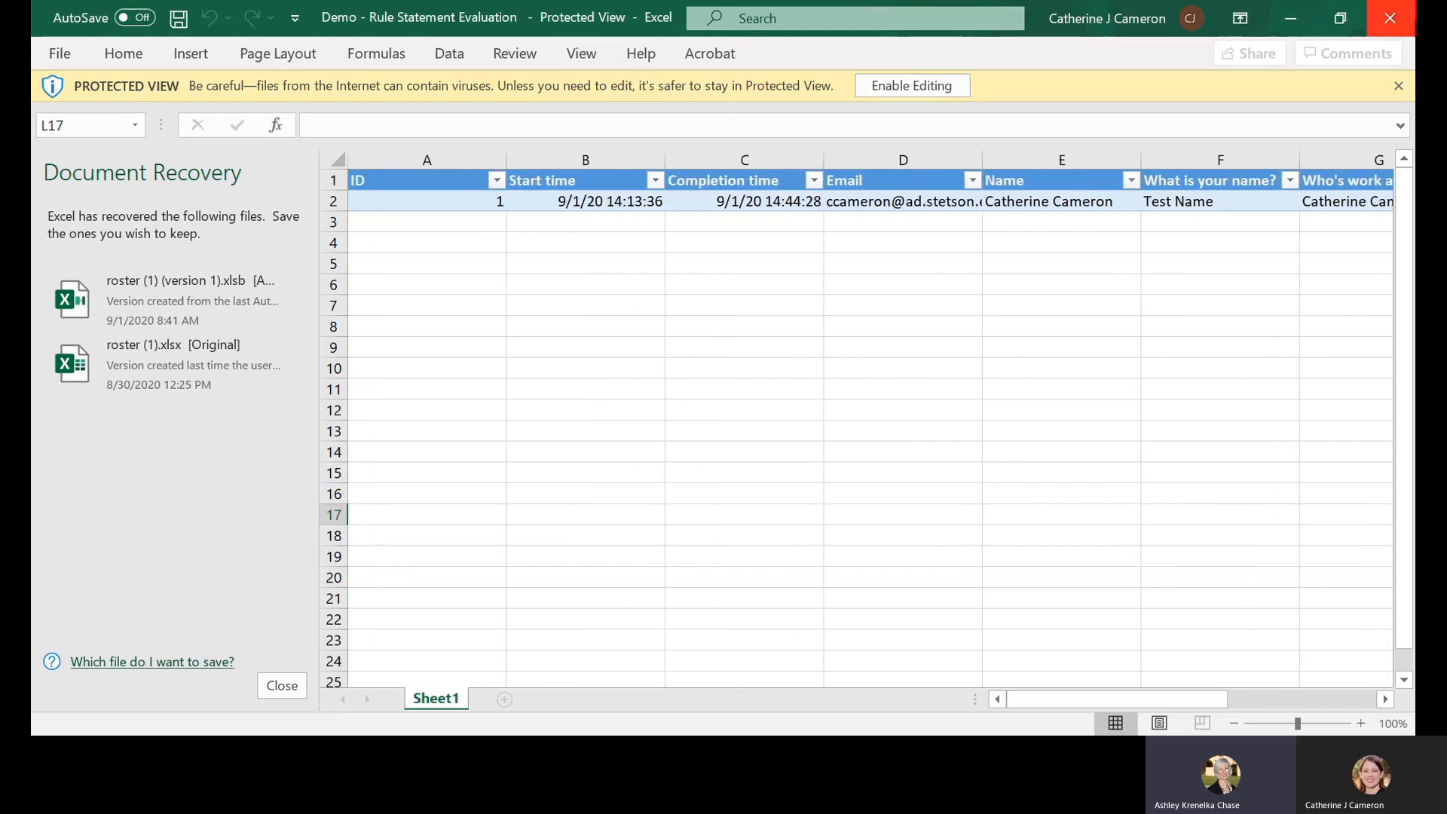